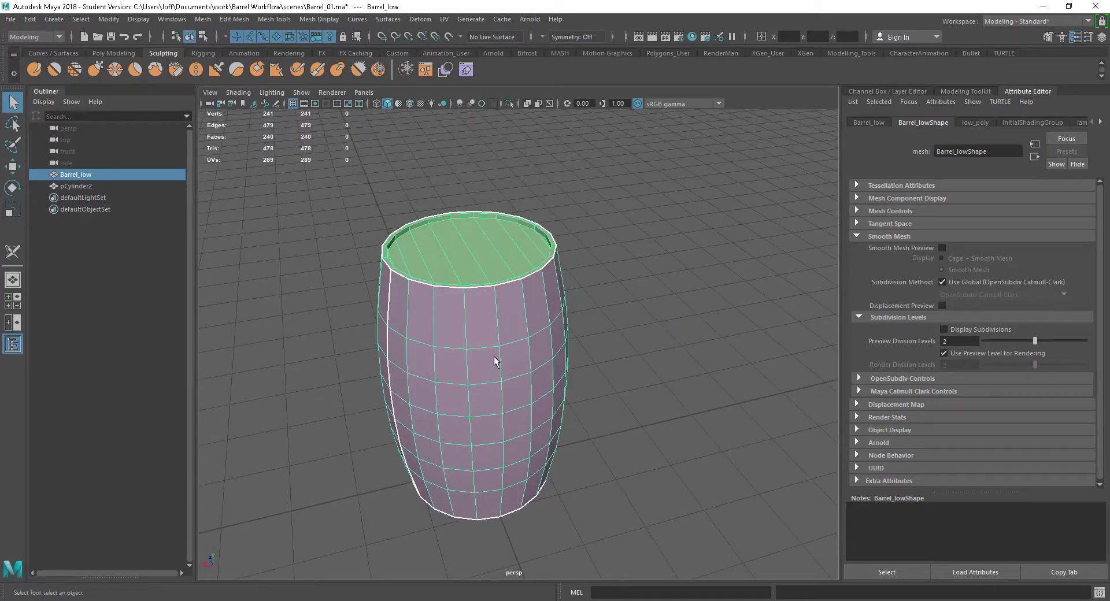
Step: Return the barrel mesh from component to object selection, select Barrel_low, and show its display layers
right_click_drag(494, 357, 558, 264)
left_click(599, 369)
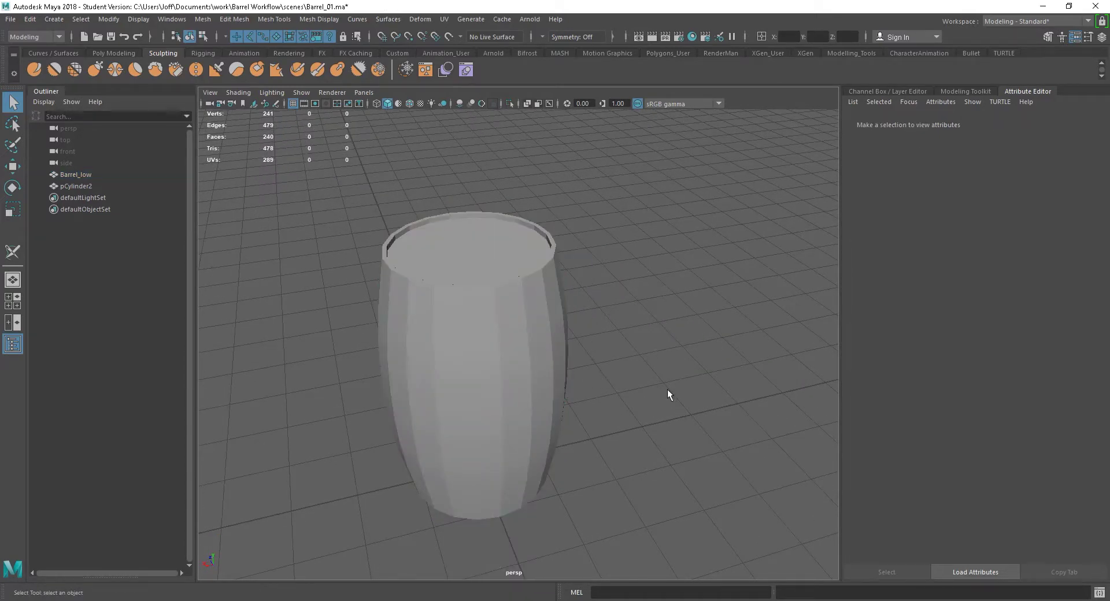
left_click(541, 381)
left_click_drag(614, 399, 643, 412, "alt")
middle_click_drag(535, 379, 576, 370, "alt")
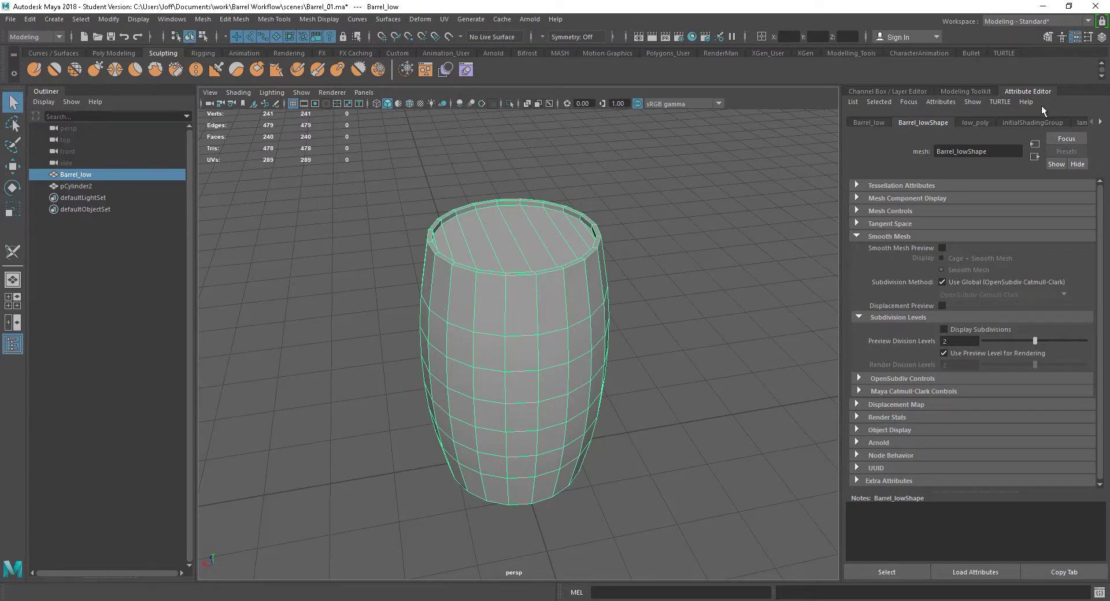
key("ctrl+a")
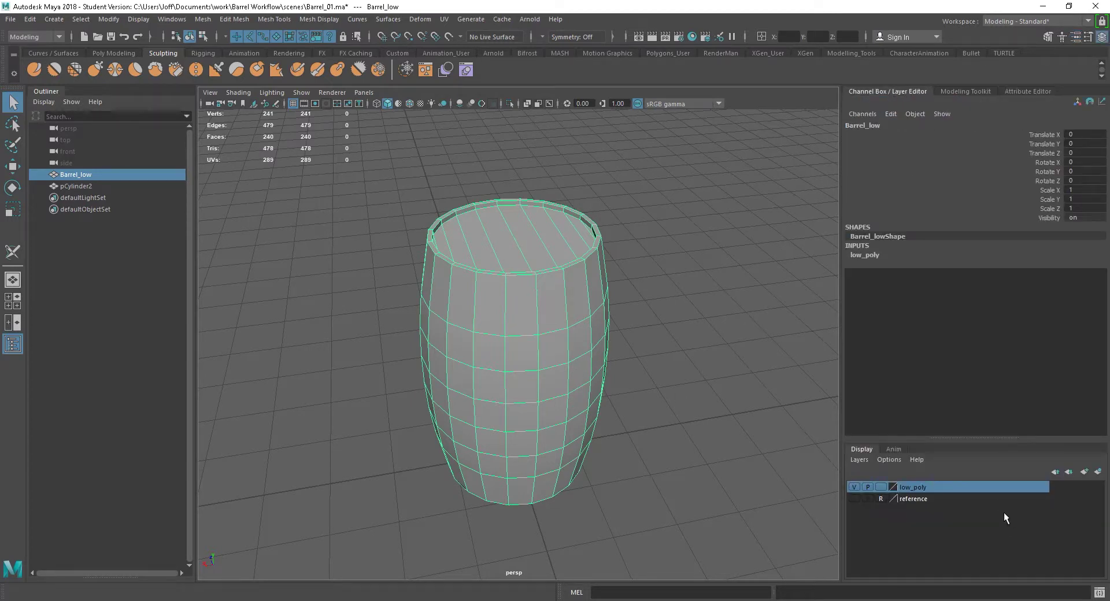
Step: Check the low_poly layer's visibility and duplicate the Barrel_low mesh in place
left_click(850, 487)
left_click(850, 486)
left_click(693, 443)
left_click(482, 380)
key("ctrl+d")
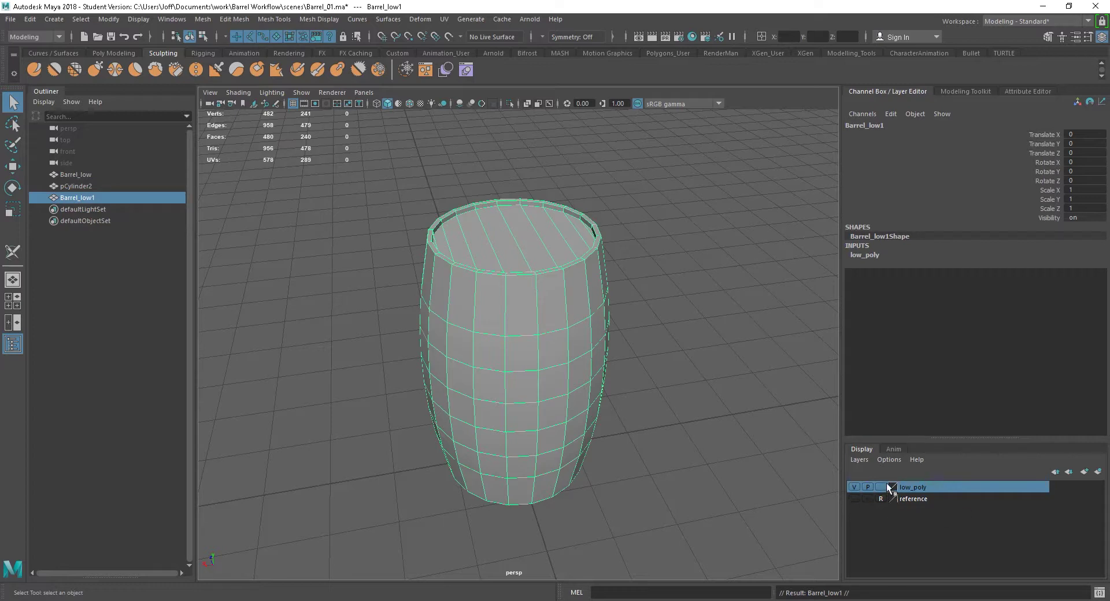
Step: Assign the duplicated barrel to a new display layer named high_poly and hide the low_poly layer
left_click(1098, 472)
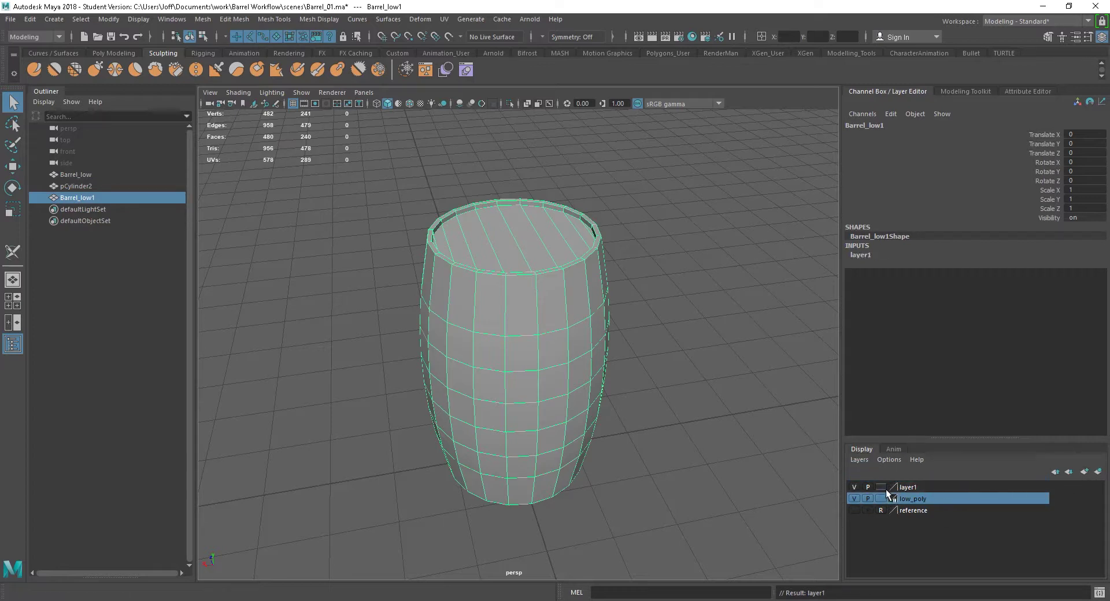
left_click(854, 498)
double_click(917, 487)
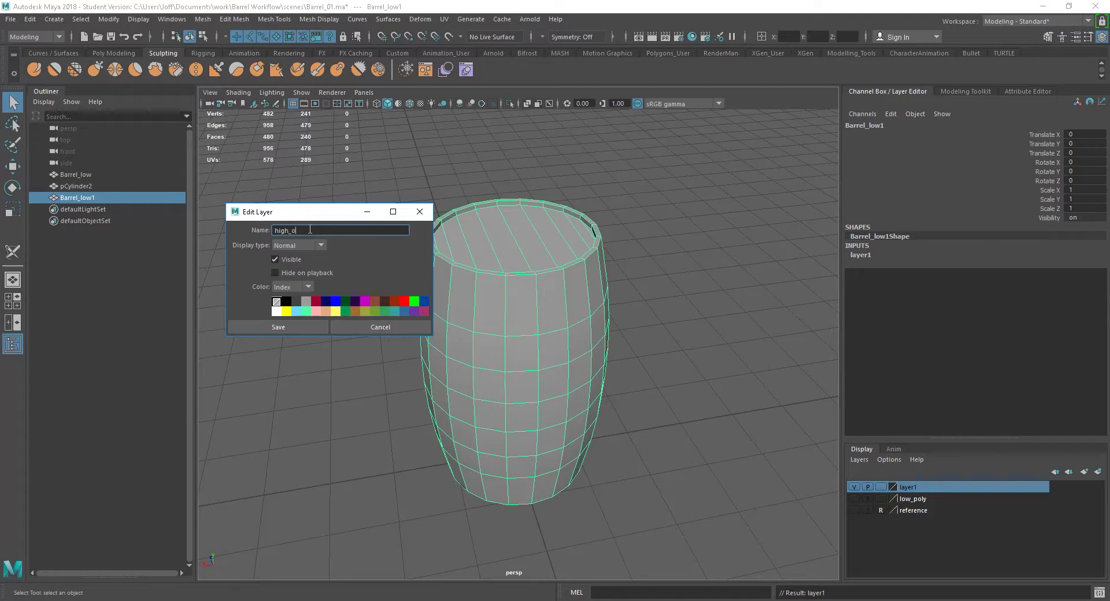
type("high_ppoly")
left_click(295, 328)
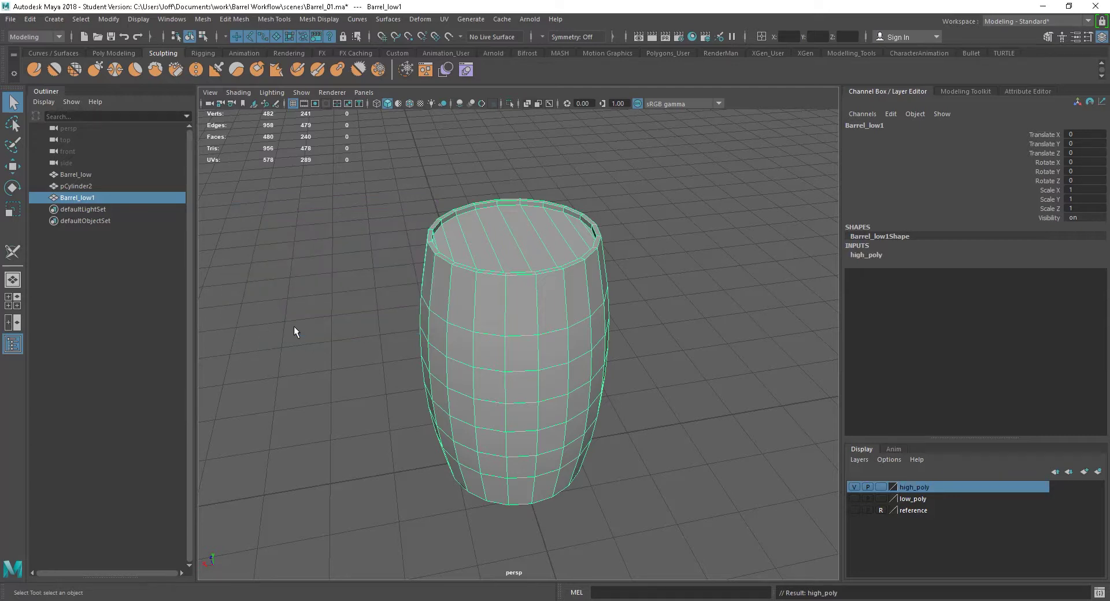
left_click(854, 487)
Step: Extract all plank faces of the top and bottom lids from the duplicated barrel
left_click_drag(546, 380, 650, 347, "alt")
left_click_drag(545, 253, 579, 332, "alt")
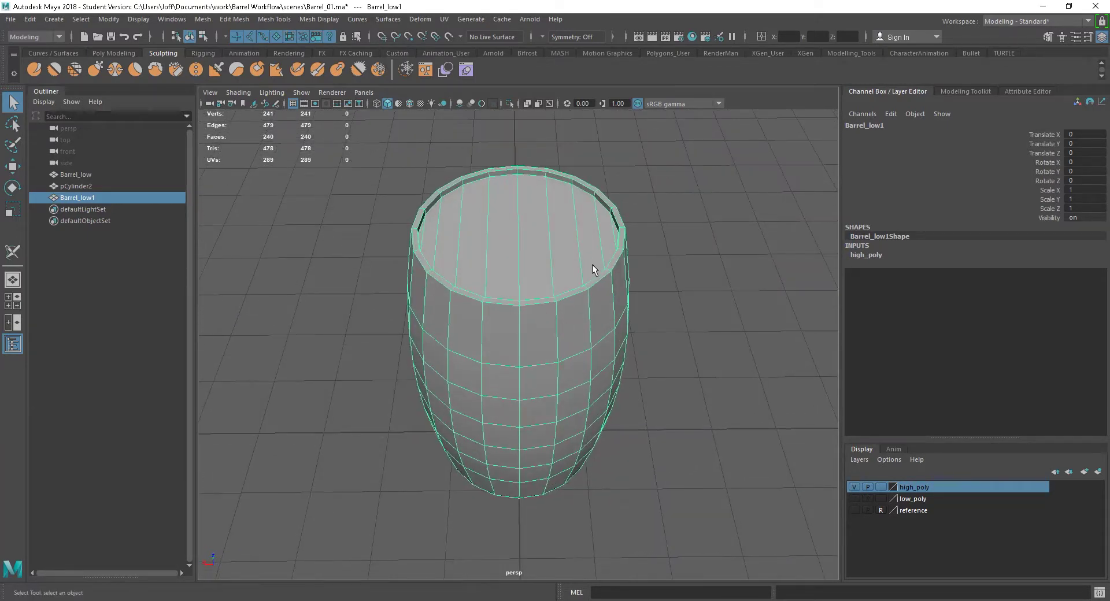
left_click_drag(592, 264, 535, 271, "alt")
middle_click_drag(534, 270, 515, 314, "alt")
right_click_drag(515, 315, 621, 383, "alt")
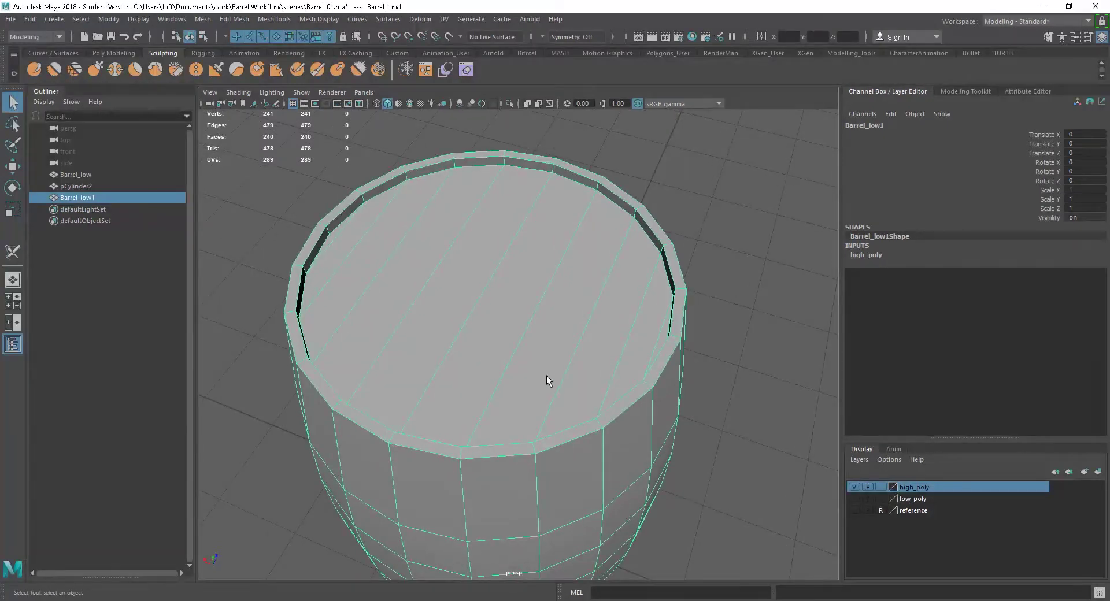
right_click_drag(547, 376, 563, 330, "alt")
left_click_drag(576, 363, 384, 222, "alt")
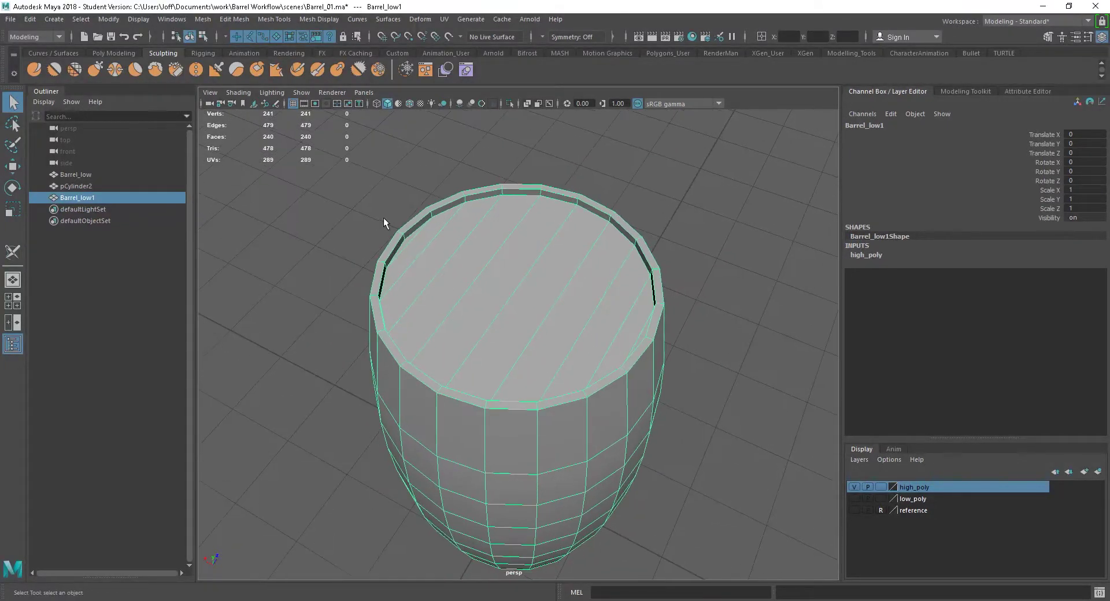
left_click_drag(523, 393, 427, 248, "alt")
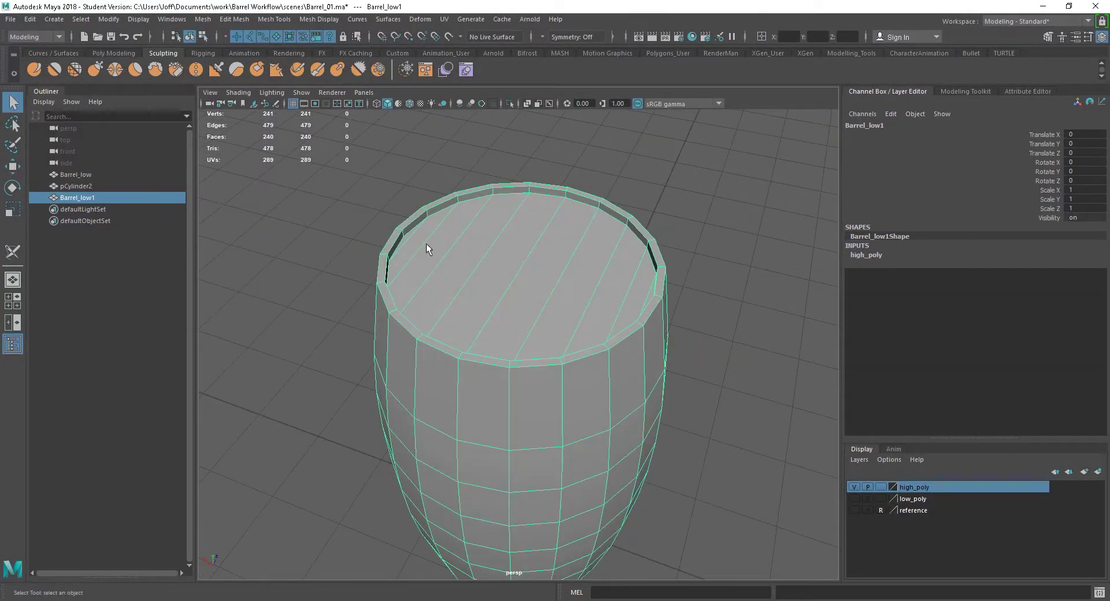
right_click(412, 238)
left_click(425, 283)
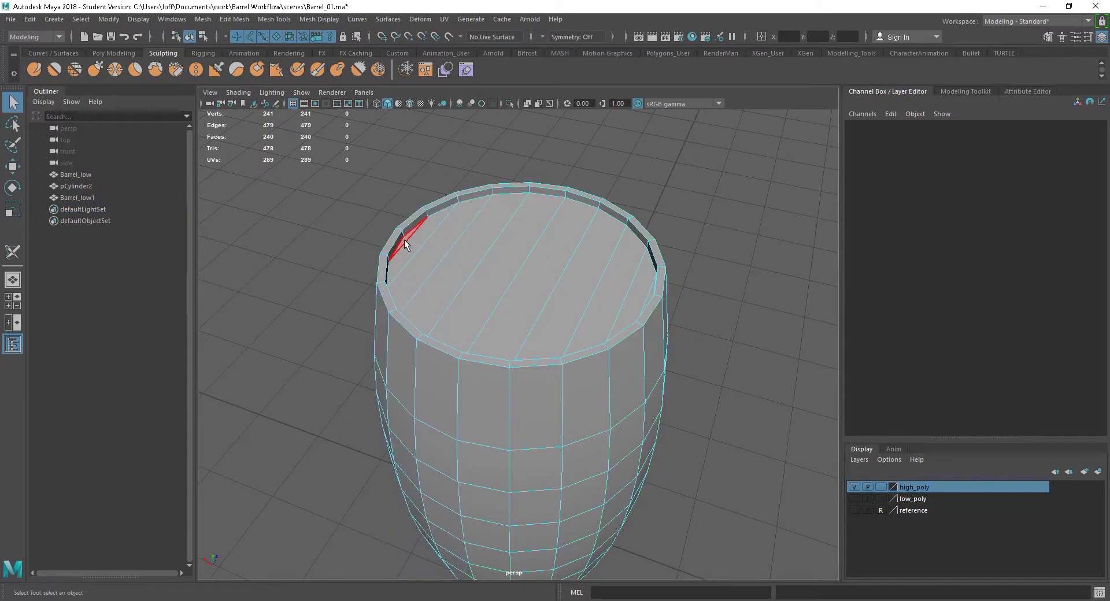
mouse_move(404, 239)
left_mouse_down()
mouse_move(509, 272)
mouse_move(650, 292)
mouse_move(682, 349)
mouse_move(629, 350)
mouse_move(674, 230)
left_mouse_up()
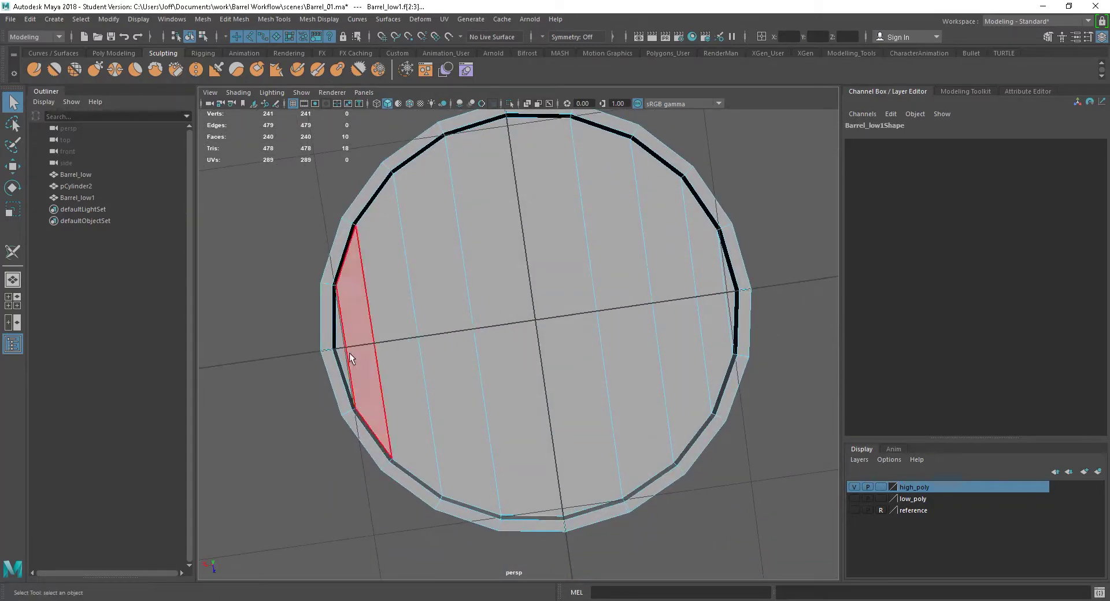
mouse_move(347, 345)
left_mouse_down("shift")
mouse_move(587, 342)
mouse_move(733, 304)
left_mouse_up("shift")
left_click_drag(632, 261, 625, 356, "alt")
right_click_drag(696, 431, 503, 327, "alt")
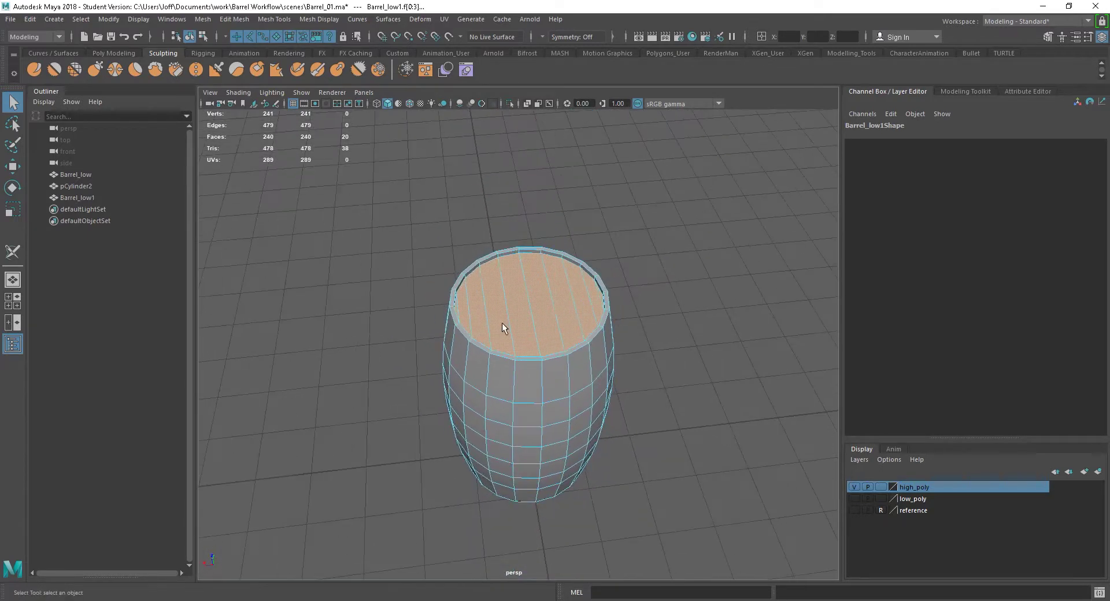
left_click(236, 21)
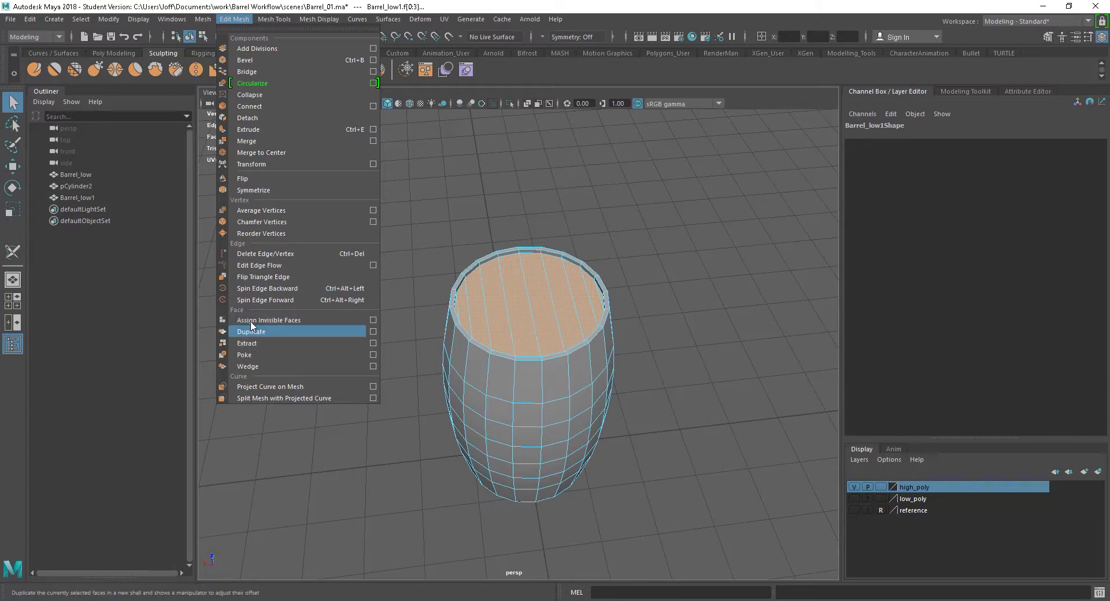
left_click(254, 343)
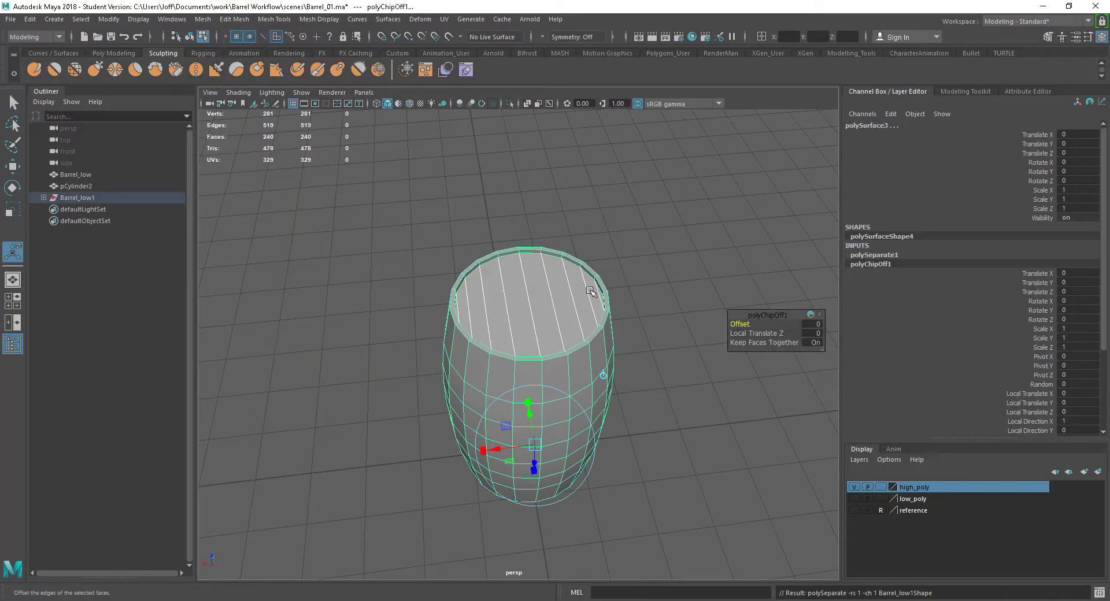
Step: Check in object mode that the lids and the barrel body can be selected as separate pieces
right_click_drag(603, 236, 661, 219)
left_click(717, 224)
left_click(525, 318)
left_click_drag(705, 477, 598, 453, "alt")
left_click(584, 404)
left_click_drag(675, 266, 686, 373, "alt")
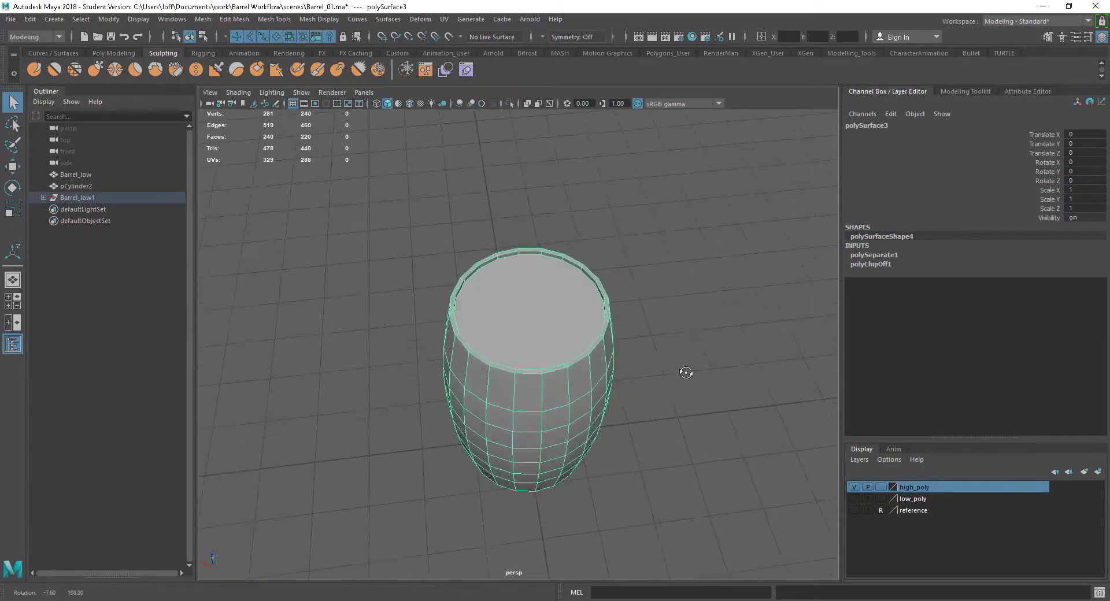
left_click(521, 292)
right_click_drag(655, 362, 714, 399, "alt")
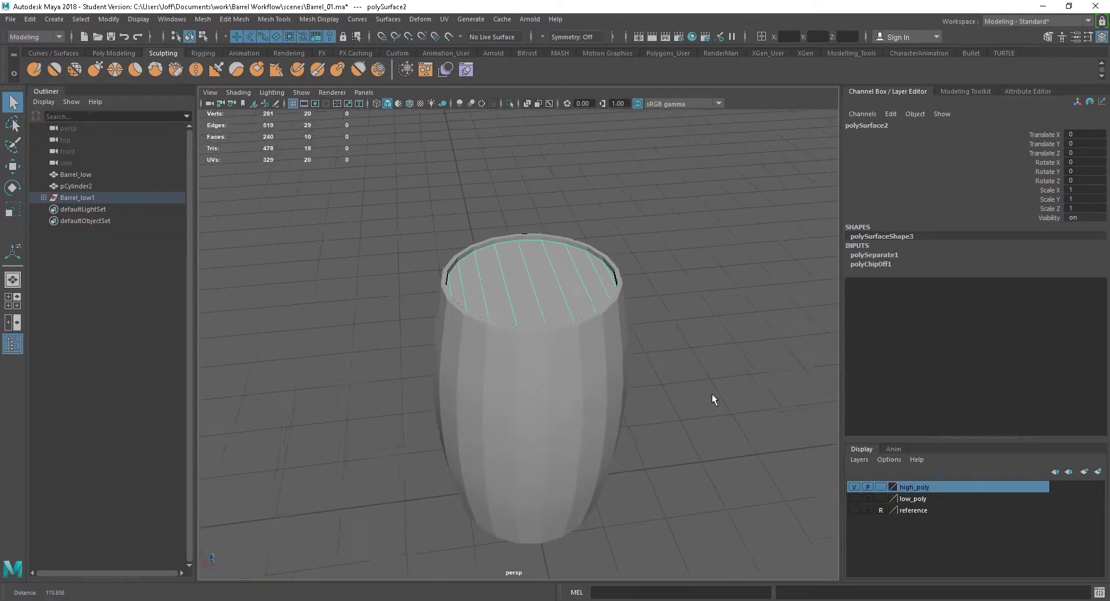
middle_click_drag(645, 425, 628, 399, "alt")
right_click_drag(628, 399, 661, 429, "alt")
Step: Select vertical edge loops one after another around the first half of the barrel body
left_click(535, 379)
left_click_drag(758, 406, 735, 423, "alt")
left_click_drag(564, 401, 556, 392, "alt")
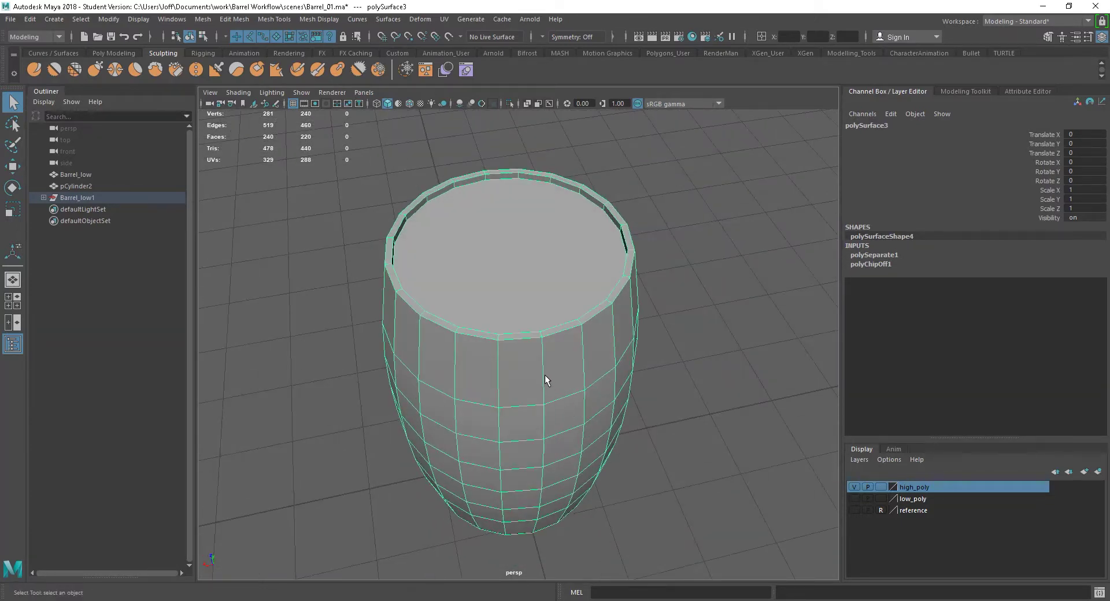
key("w")
right_click_drag(550, 280, 542, 258)
left_click(549, 363)
double_click(583, 358, "shift")
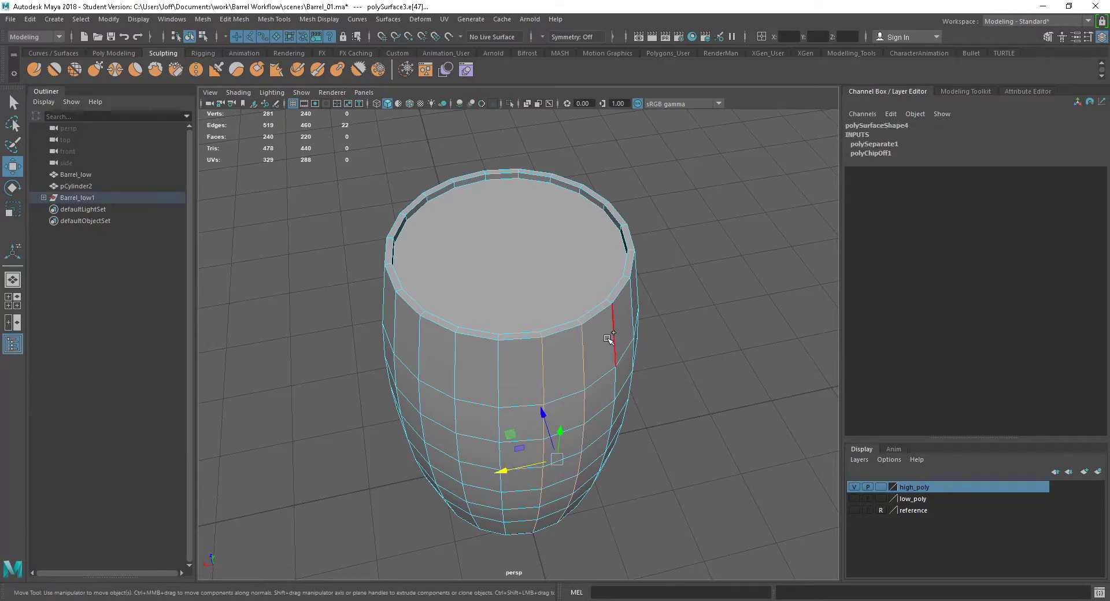
double_click(612, 341, "shift")
left_click_drag(713, 366, 617, 359, "alt")
double_click(579, 371, "shift")
double_click(610, 347, "shift")
double_click(630, 318, "shift")
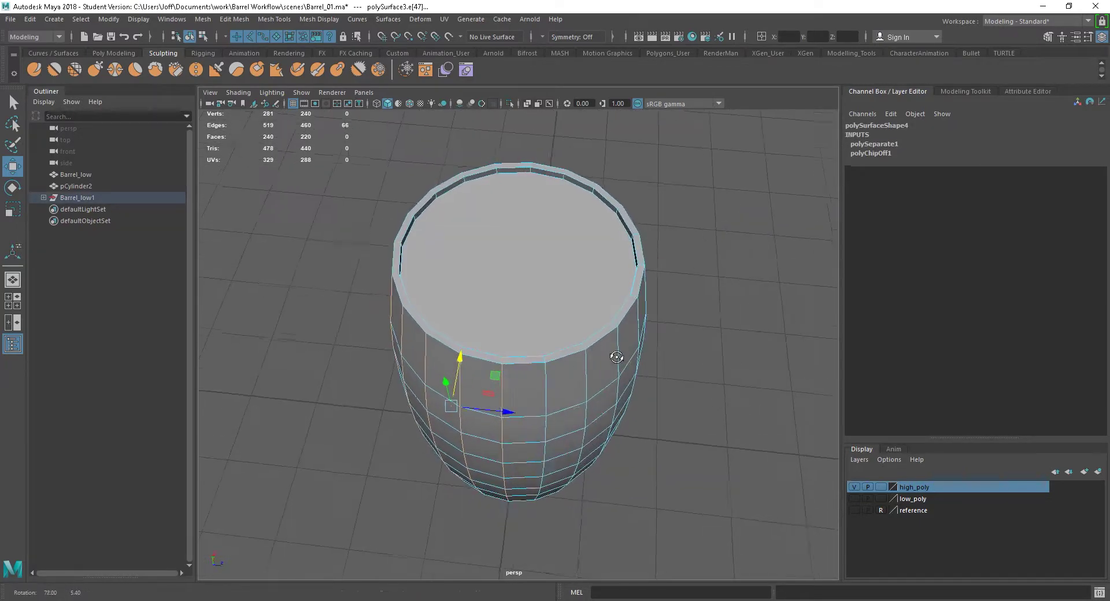
double_click(543, 385, "shift")
double_click(586, 375, "shift")
double_click(617, 354, "shift")
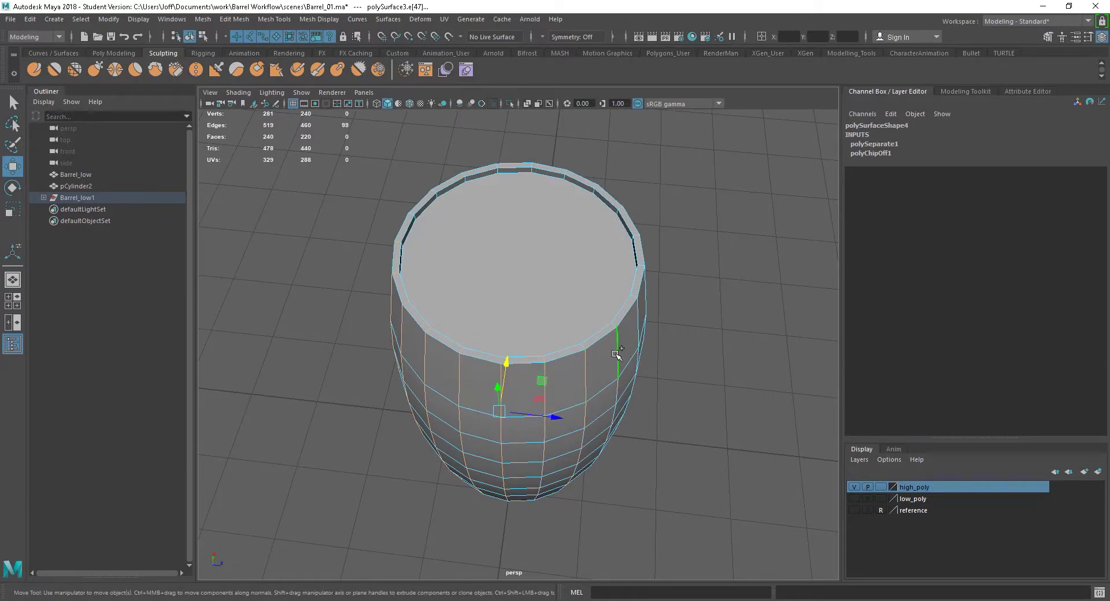
double_click(639, 332, "shift")
Step: Add further vertical edge loops to the selection and deselect the stray horizontal loop around the barrel
left_click_drag(738, 389, 601, 392, "alt")
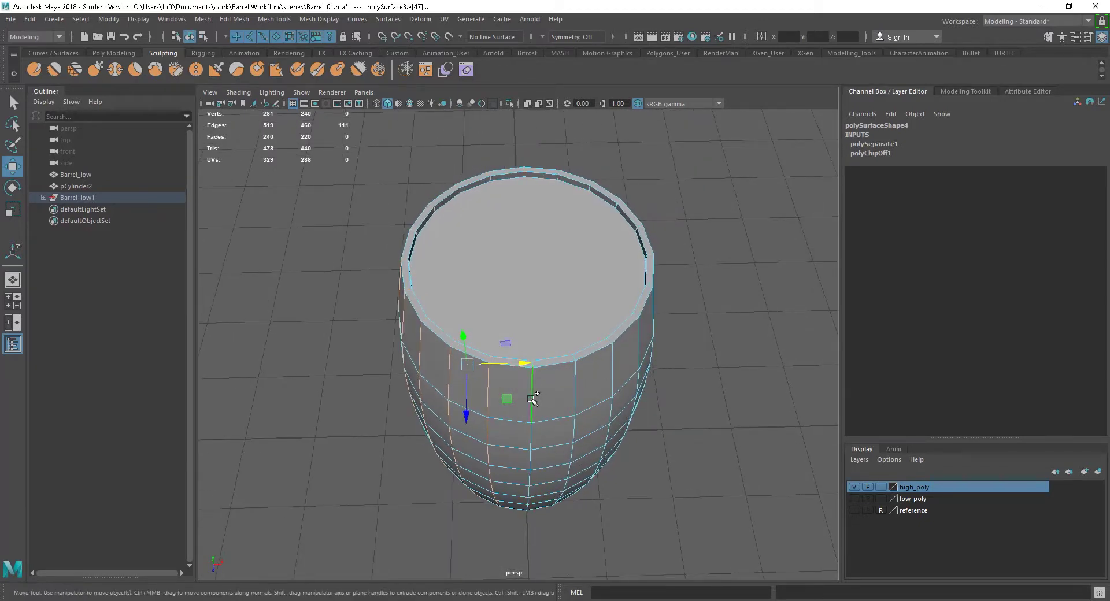
double_click(576, 397, "shift")
double_click(617, 380, "shift")
double_click(639, 359, "shift")
double_click(646, 351, "shift")
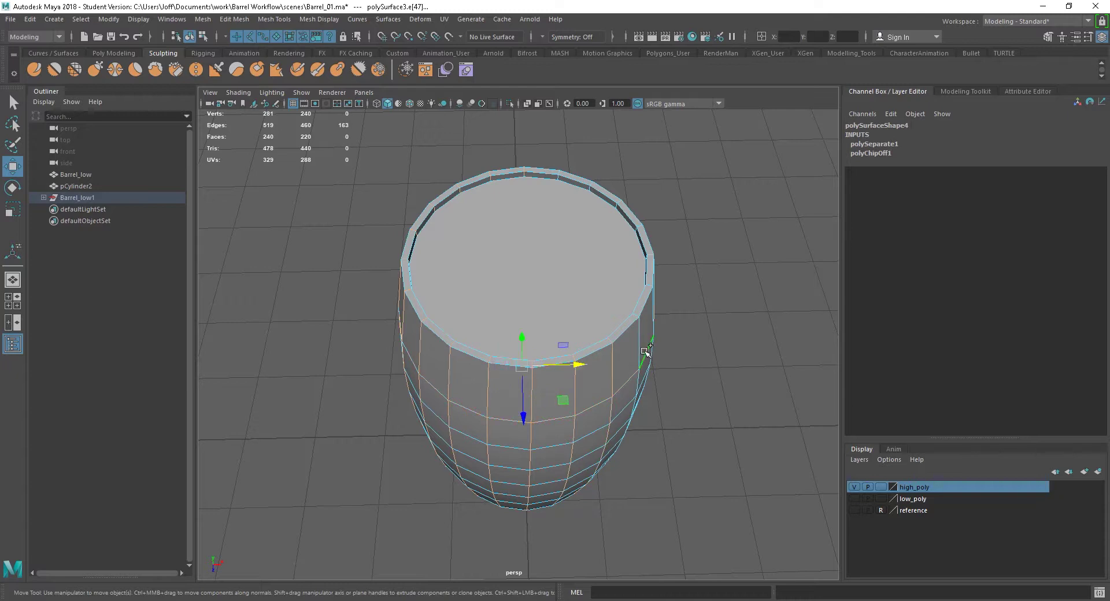
left_click_drag(712, 384, 605, 392, "alt")
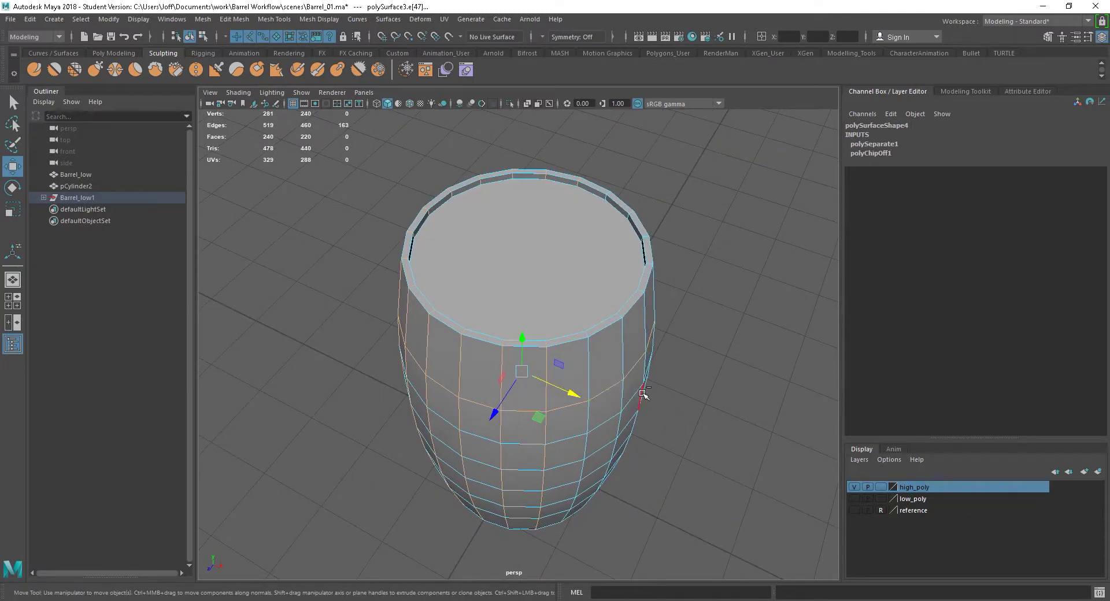
double_click(643, 393, "ctrl")
left_click(602, 390, "ctrl")
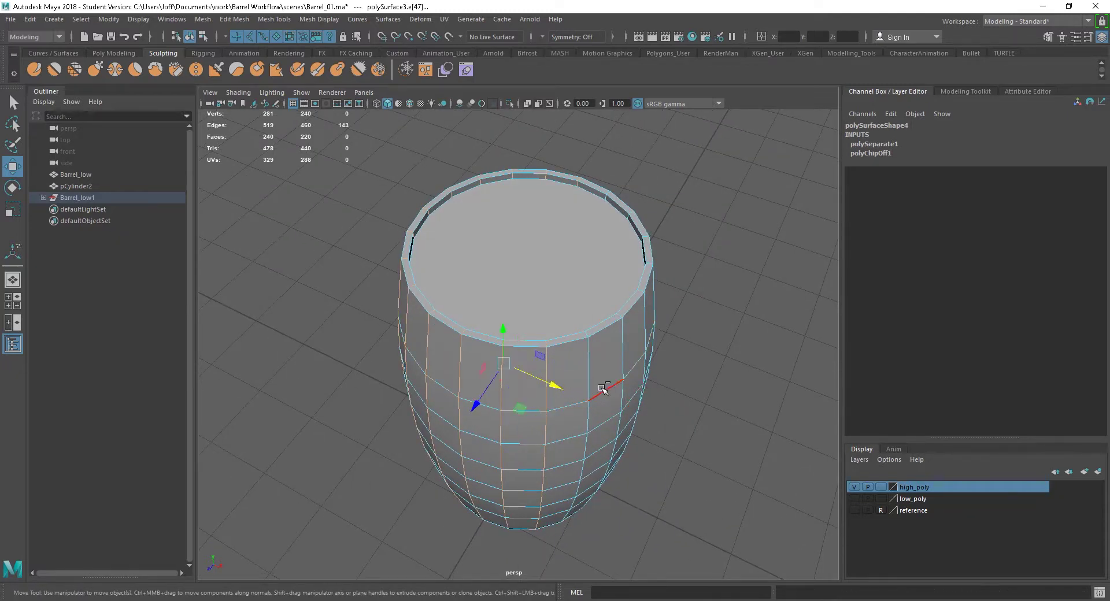
Step: Add the remaining vertical edge loops so every stave seam around the barrel body is selected
double_click(592, 375, "shift")
double_click(621, 365, "shift")
left_click_drag(690, 391, 618, 404, "alt")
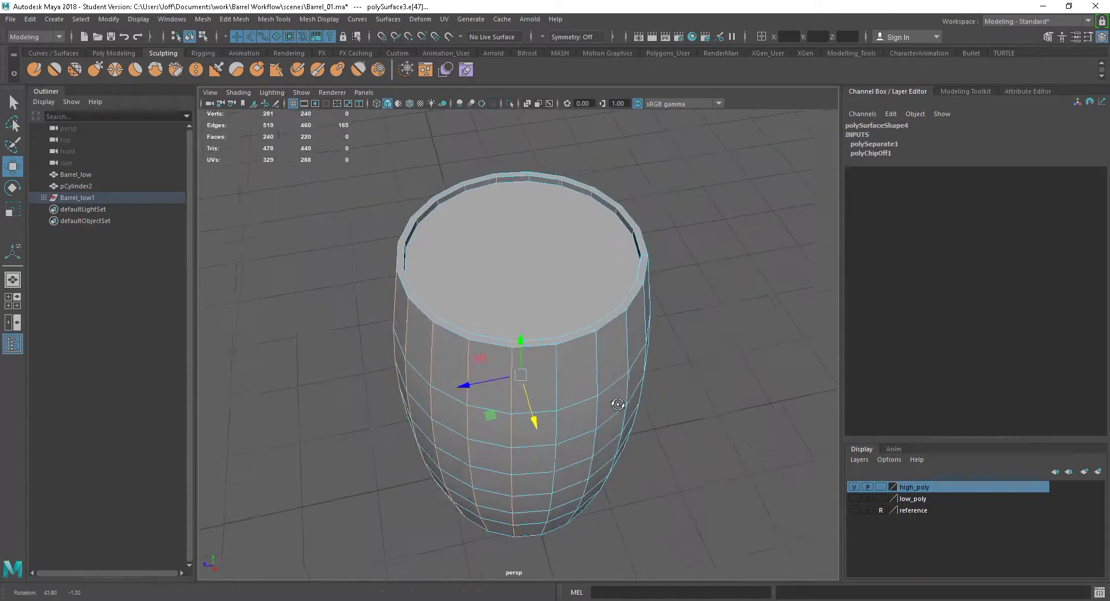
double_click(555, 385, "shift")
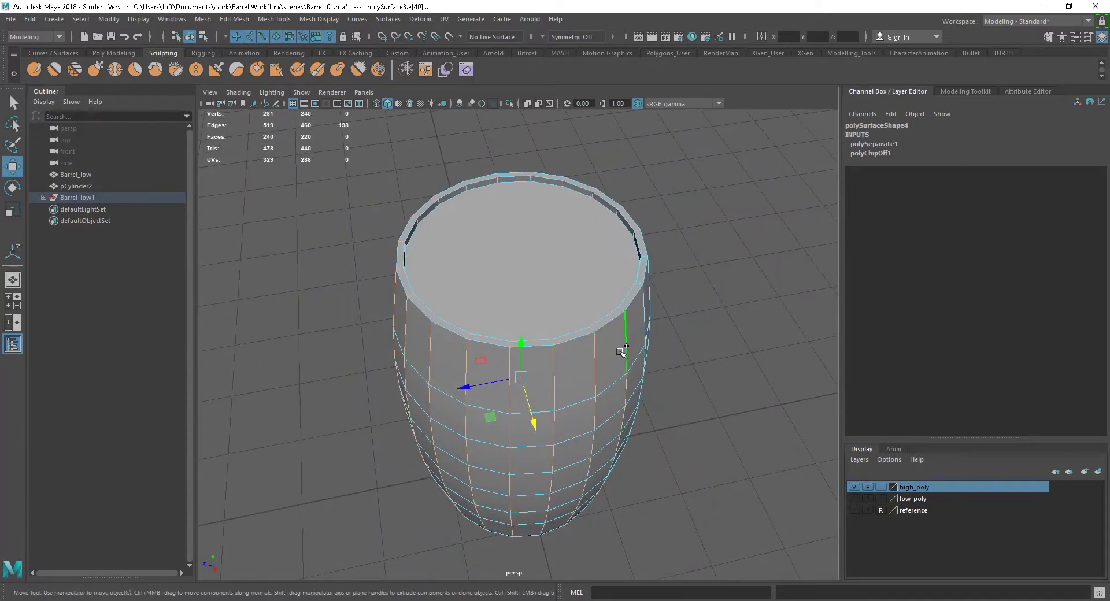
left_click_drag(622, 353, 561, 386, "alt")
double_click(596, 371, "shift")
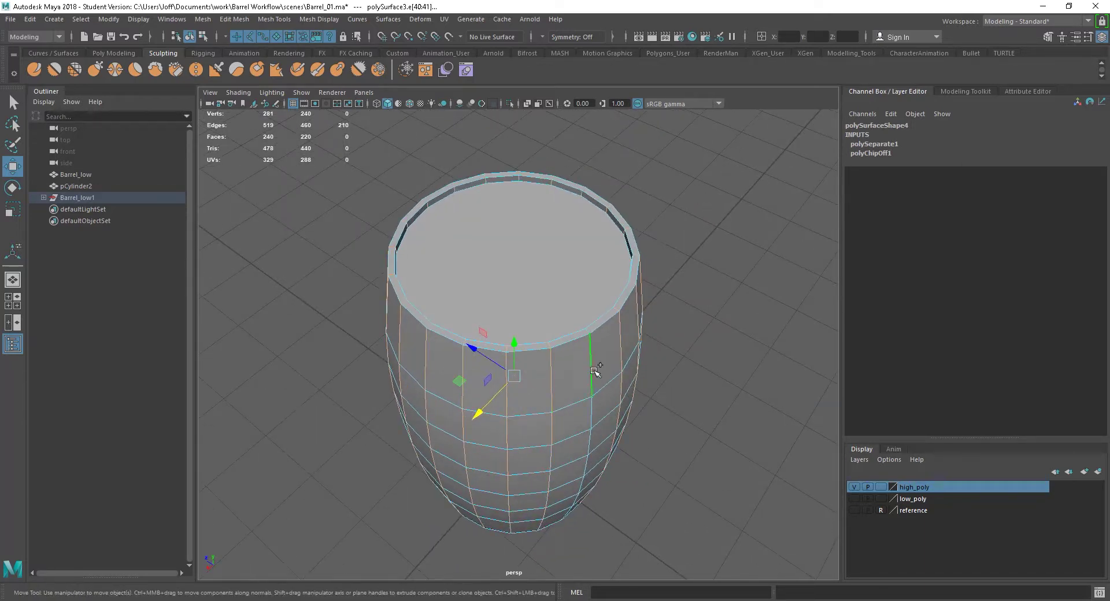
left_click_drag(659, 399, 630, 422, "alt")
scroll(596, 423, "up", 3)
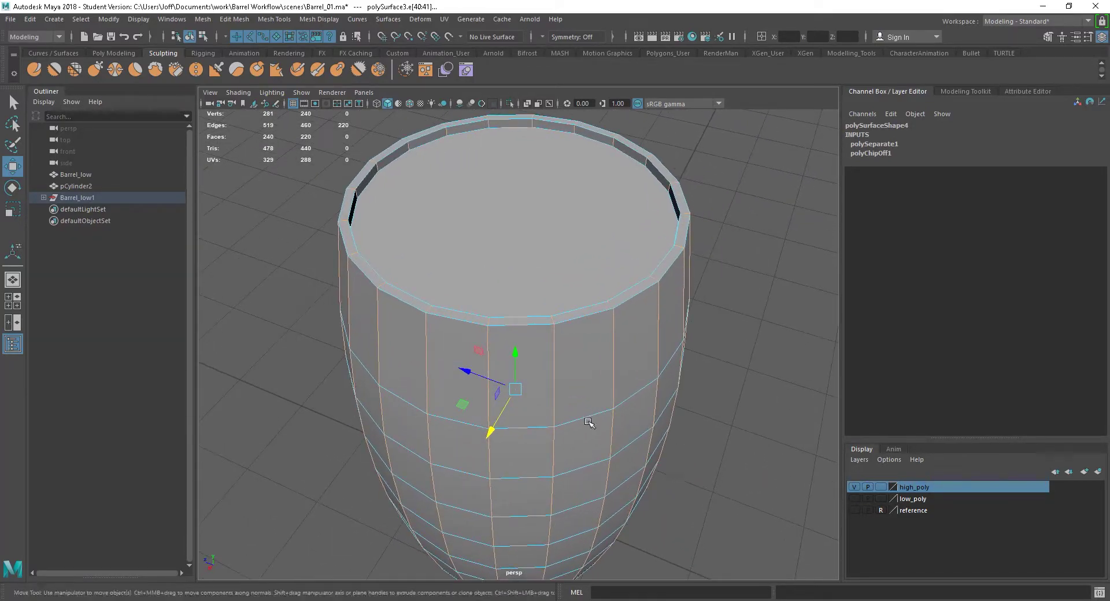
left_click_drag(558, 403, 577, 401, "alt")
scroll(602, 412, "up", 1)
middle_click_drag(615, 419, 570, 431, "alt")
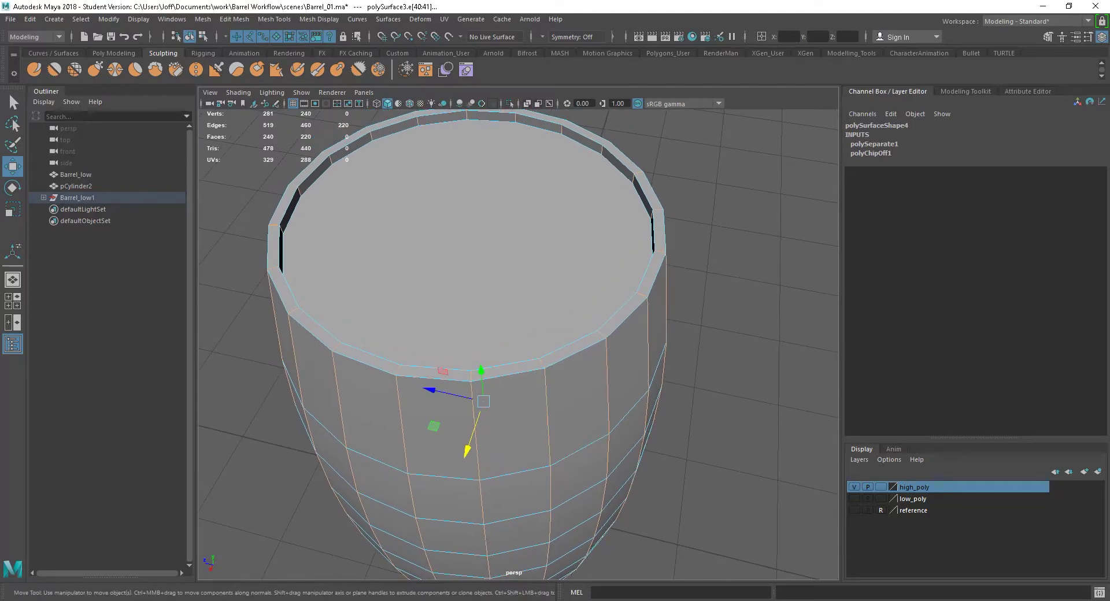
Step: Bevel the selected vertical edge loops of the barrel body
key("alt+Tab")
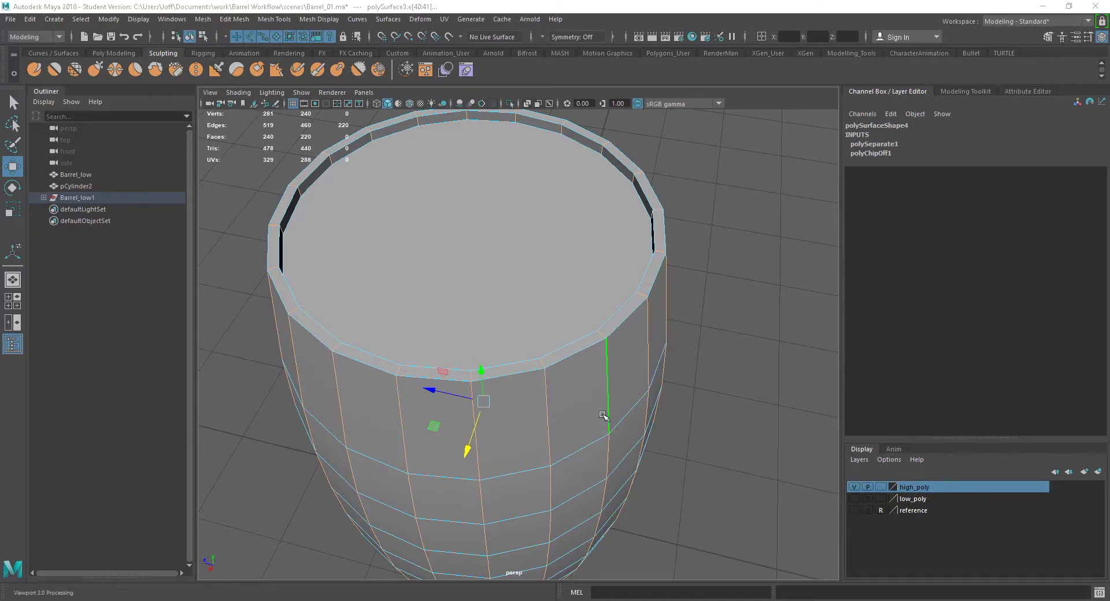
scroll(603, 415, "down", 6)
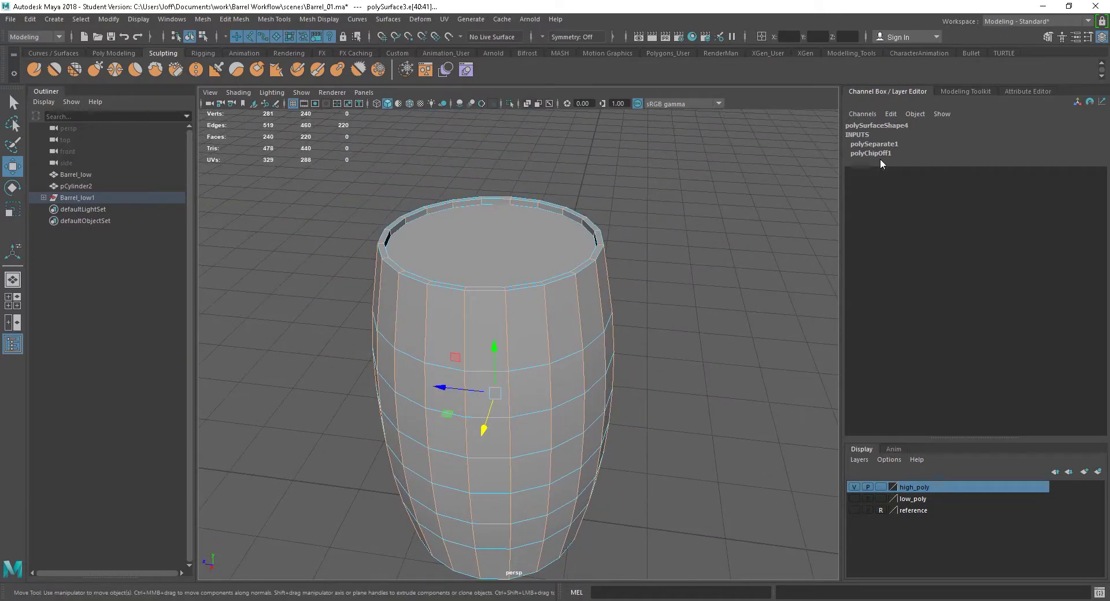
left_click(965, 91)
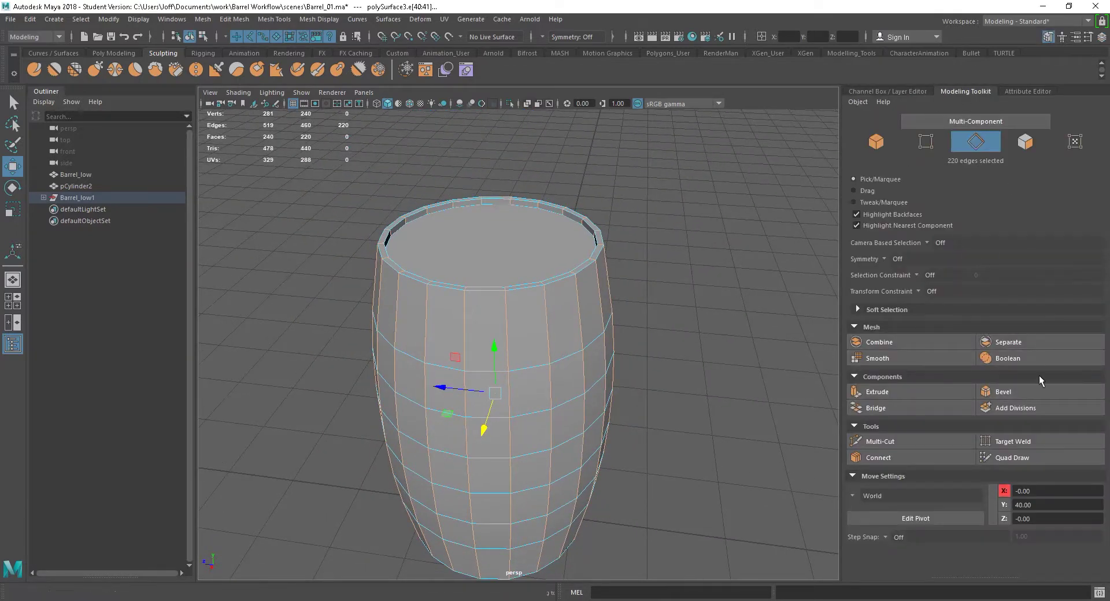
left_click(1016, 397)
scroll(549, 376, "up", 3)
left_click_drag(486, 322, 562, 363, "alt")
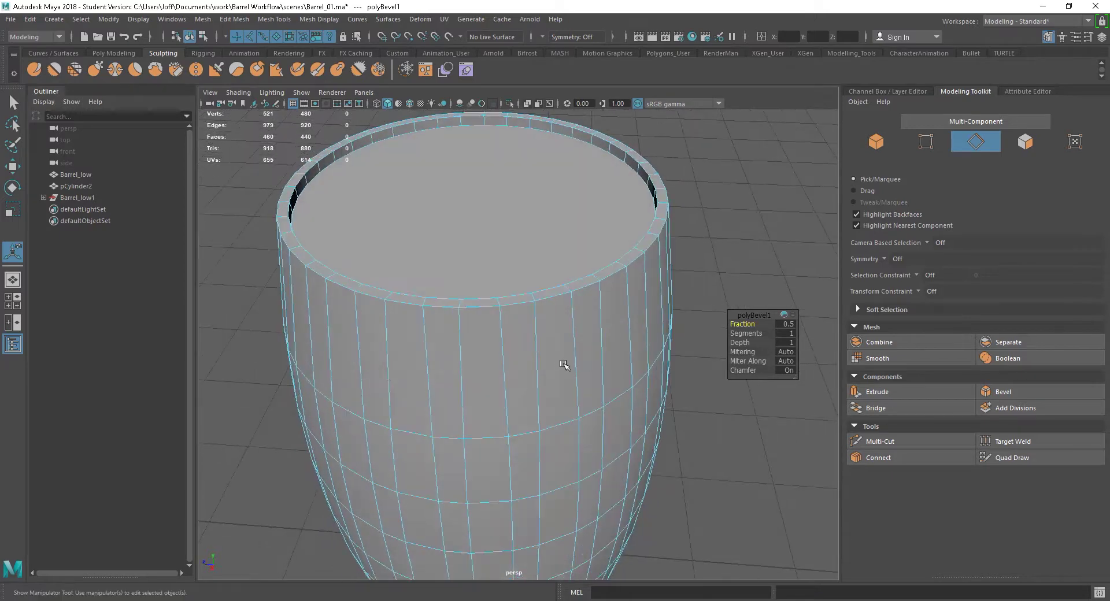
Step: Set the bevel's fraction to 0.06 so the bevels along the stave seams are narrow, then leave the bevel settings
left_click_drag(759, 326, 750, 326)
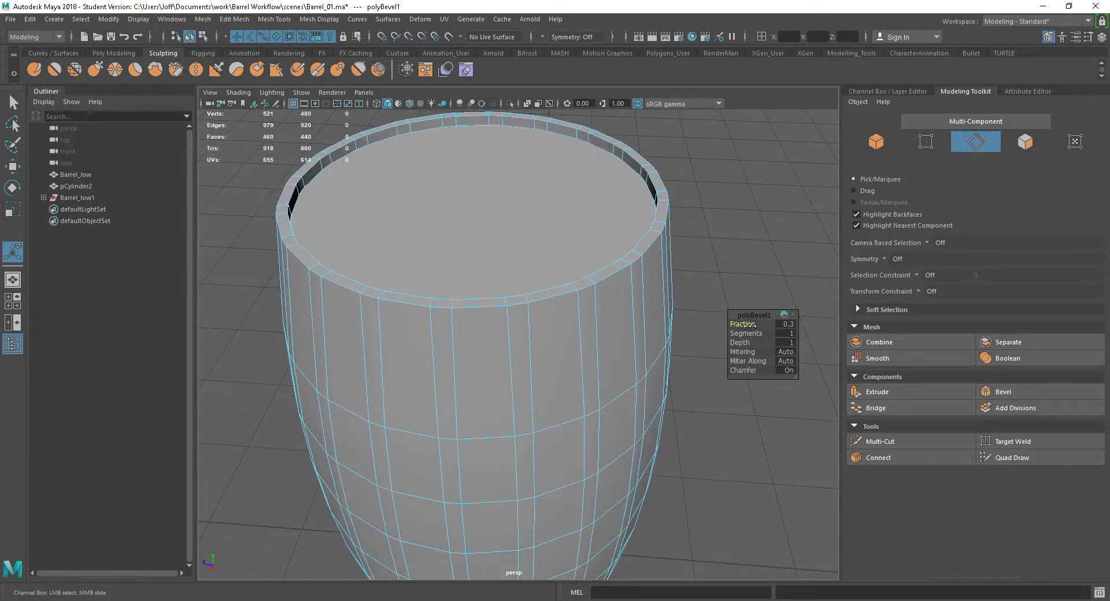
middle_click_drag(752, 325, 740, 326)
left_click(789, 325)
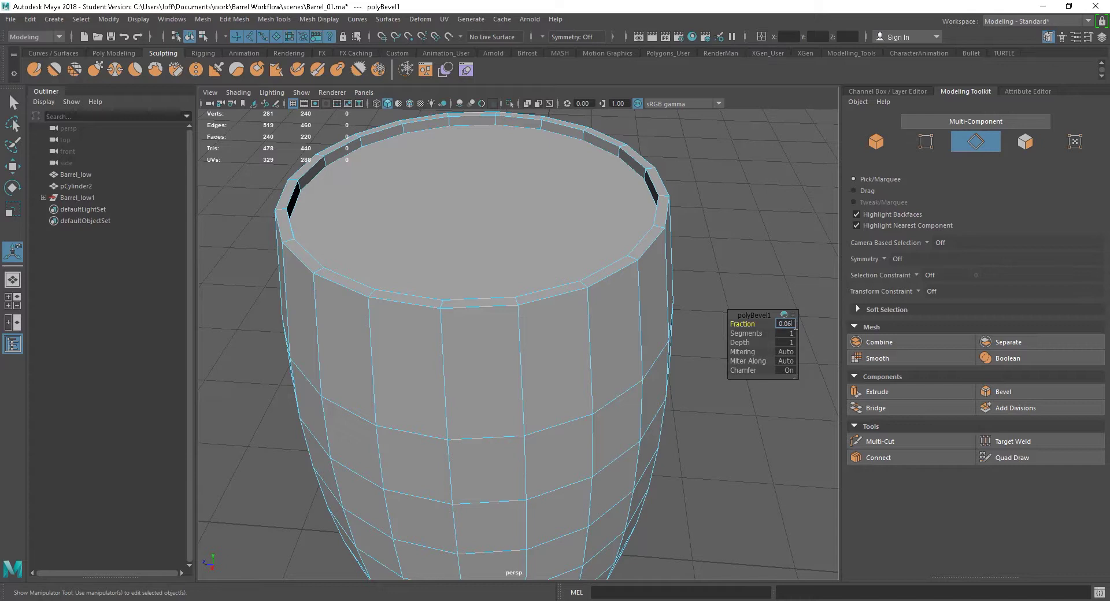
type("0.06")
key("Return")
left_click_drag(602, 396, 624, 409, "alt")
right_click_drag(624, 408, 711, 414, "alt")
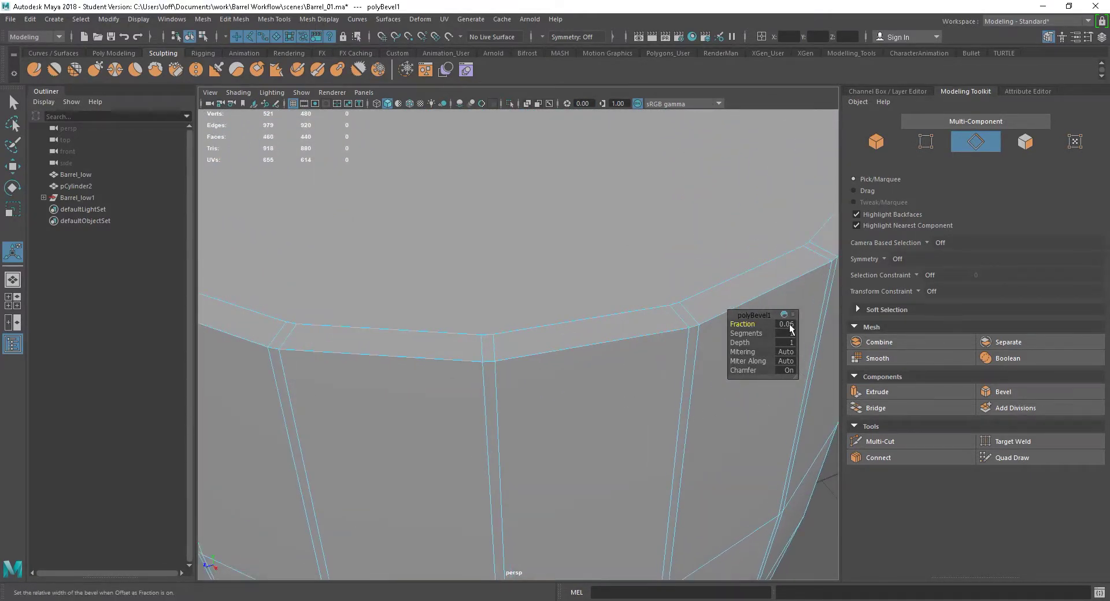
left_click_drag(574, 420, 589, 431, "alt")
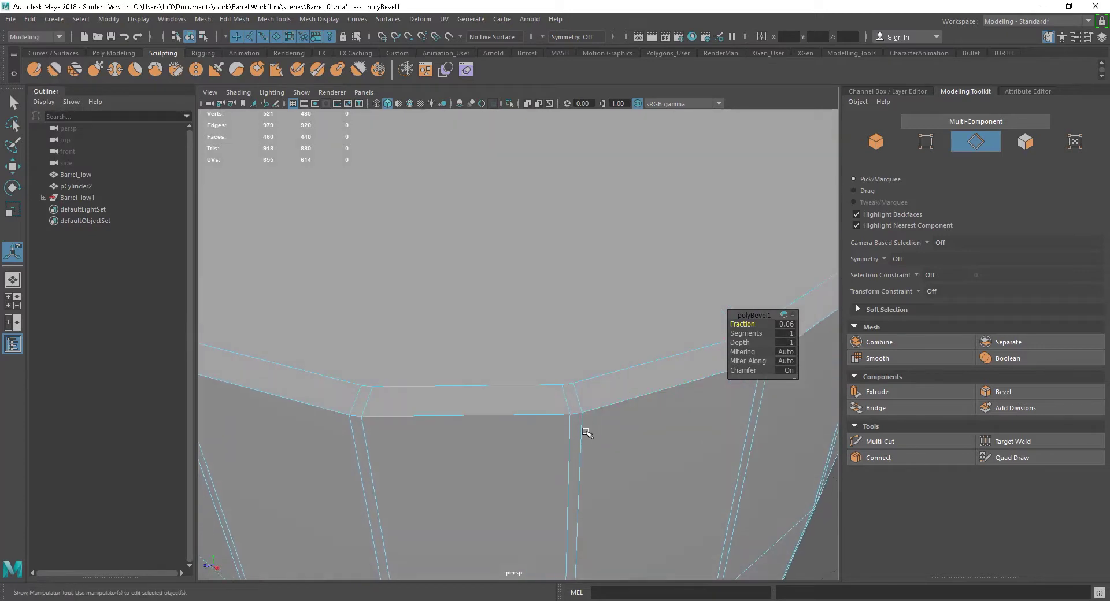
right_click_drag(636, 409, 547, 366, "alt")
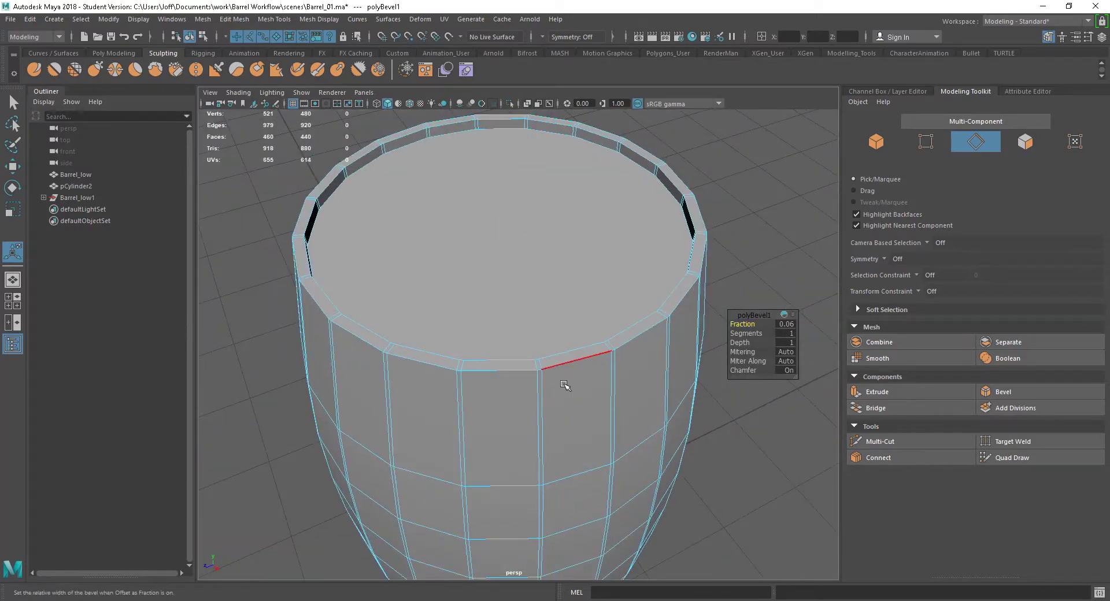
left_click_drag(563, 386, 553, 390, "alt")
right_click_drag(554, 389, 581, 434, "alt")
key("w")
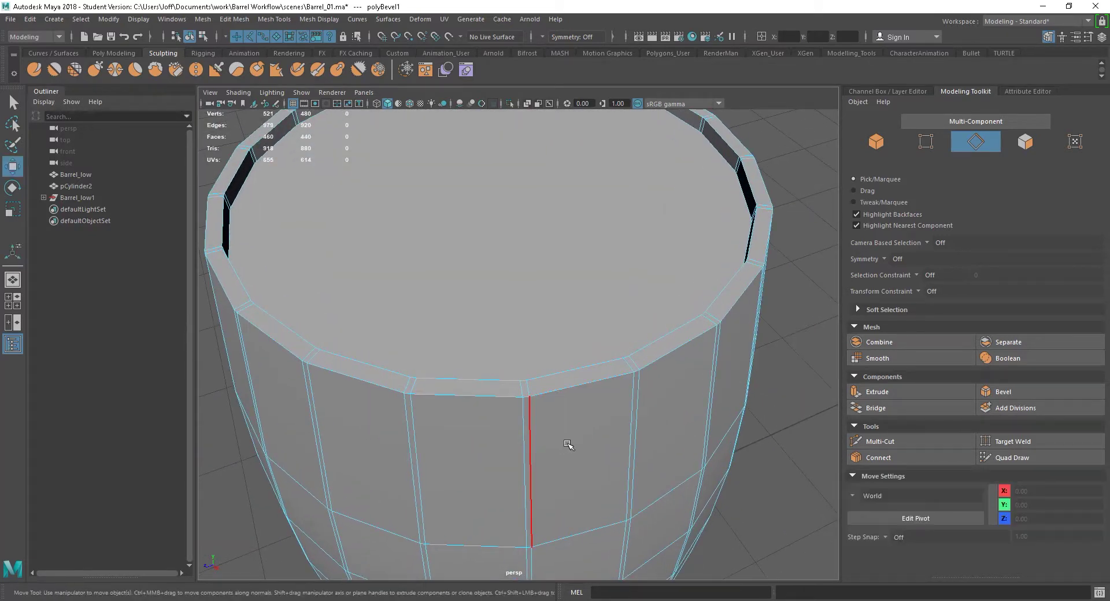
Step: Switch to face selection and select the first five vertical strips of narrow bevel faces around the barrel body
right_click_drag(533, 396, 534, 312)
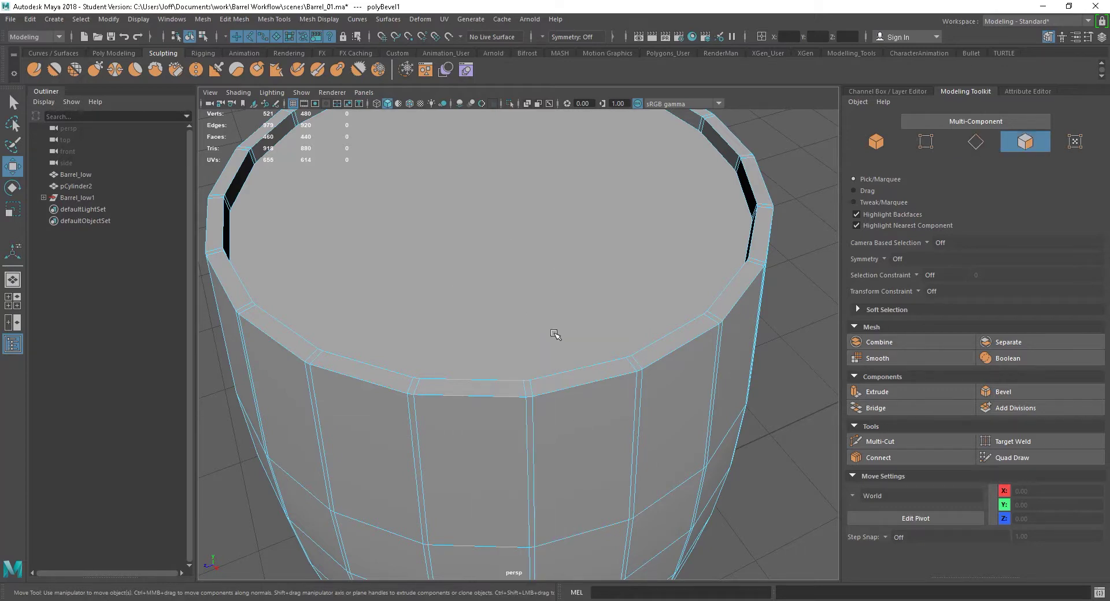
left_click(530, 411)
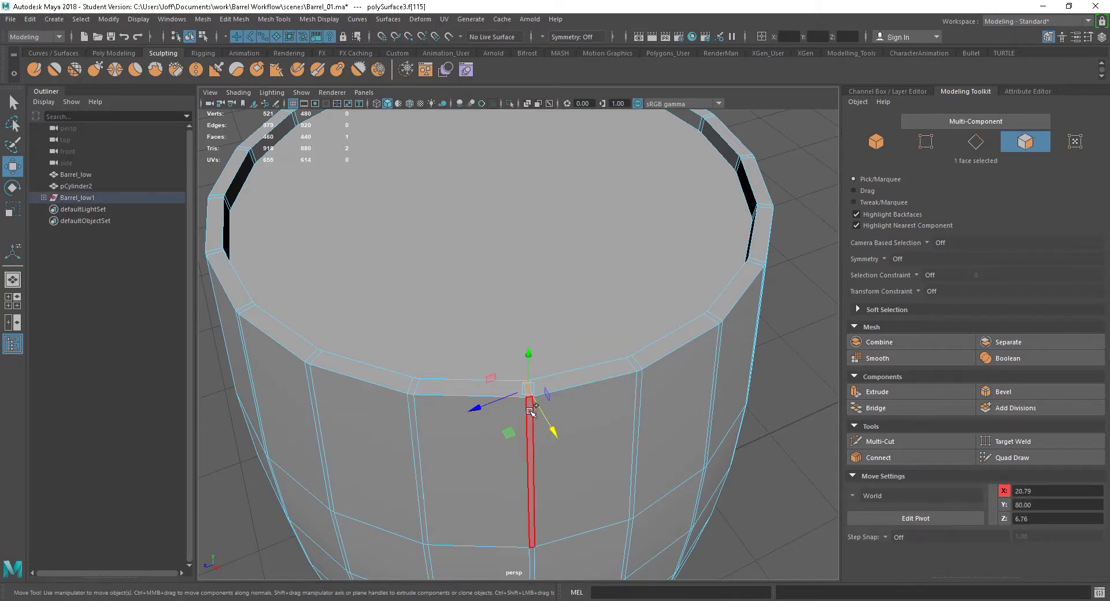
double_click(530, 408)
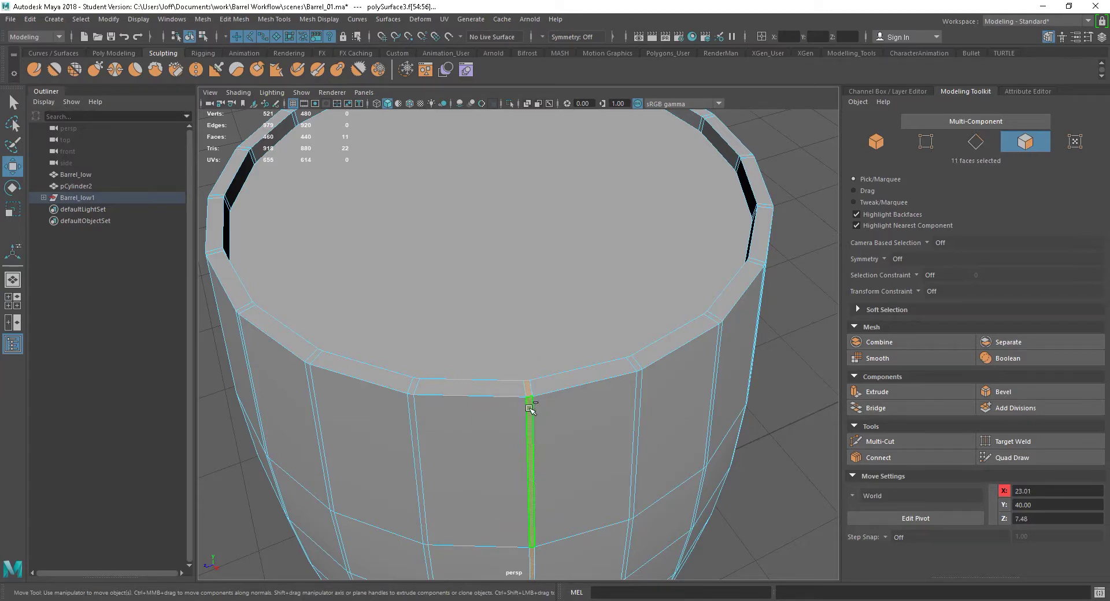
double_click(639, 379, "shift")
left_click_drag(676, 448, 508, 403, "alt")
double_click(505, 399, "shift")
double_click(493, 399, "shift")
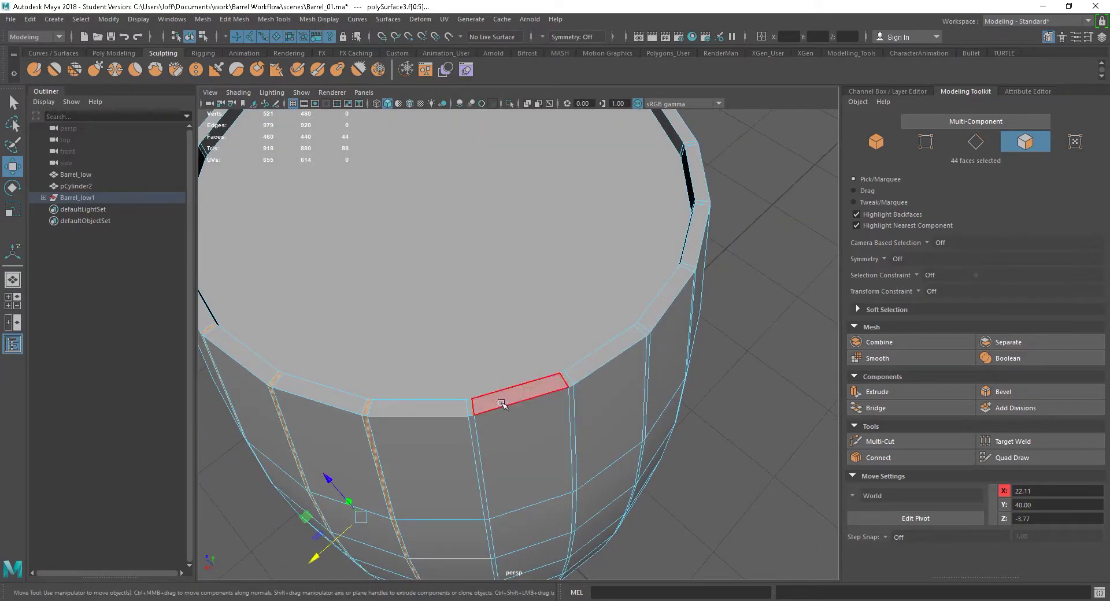
left_click(471, 404, "shift")
double_click(475, 430, "shift")
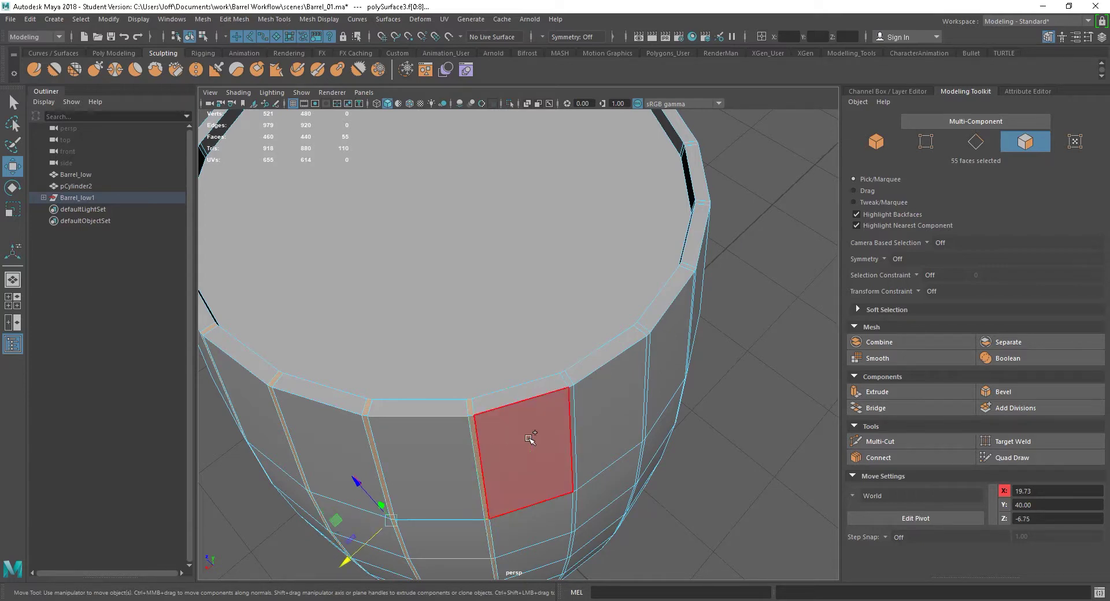
Step: Add the next five narrow vertical bevel strips along the barrel body to the face selection
left_click_drag(528, 439, 583, 458, "alt")
double_click(451, 401, "shift")
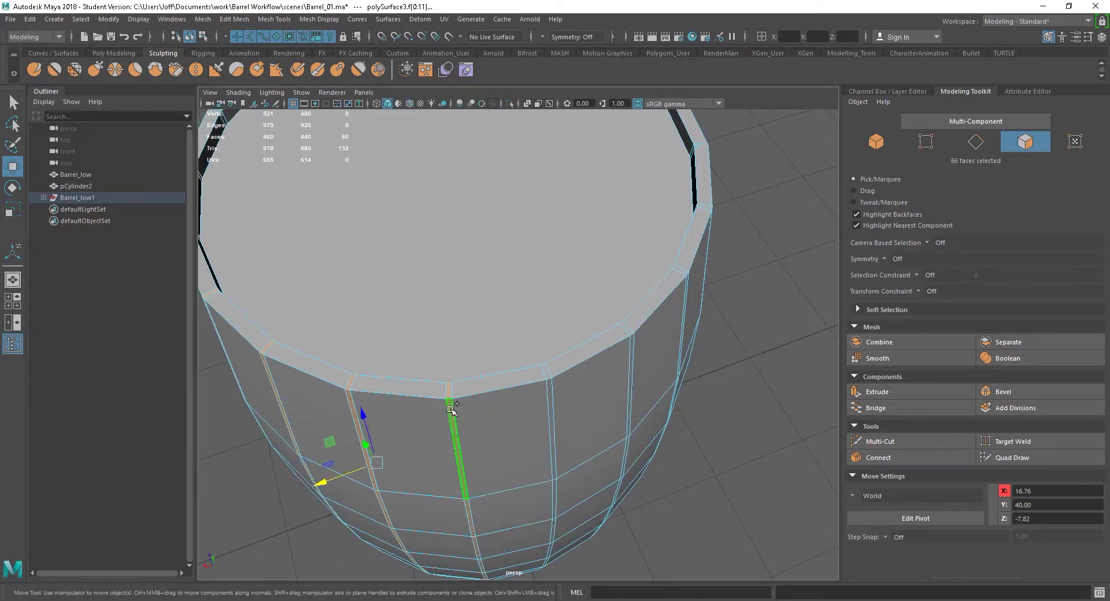
double_click(550, 391, "shift")
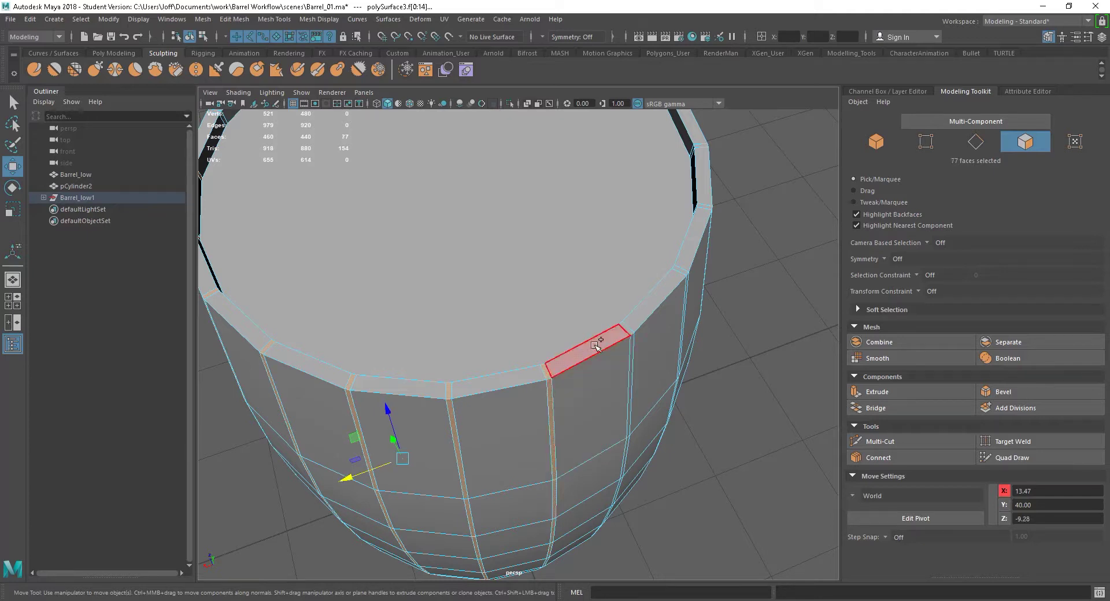
double_click(629, 347, "shift")
left_click_drag(767, 402, 613, 406, "alt")
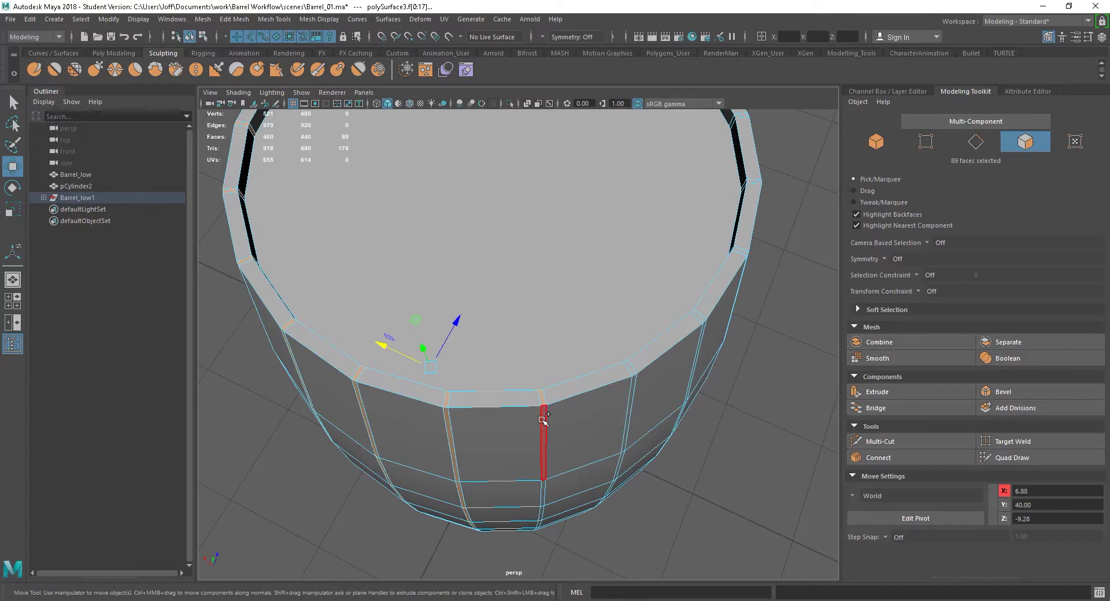
double_click(544, 442, "shift")
double_click(629, 408, "shift")
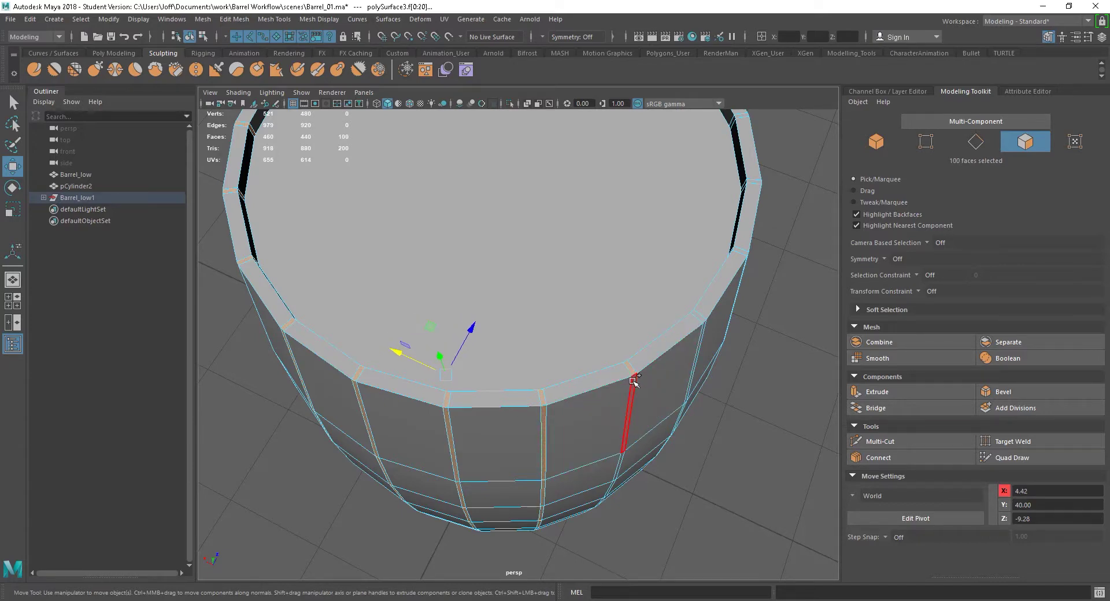
left_click_drag(766, 438, 706, 441, "alt")
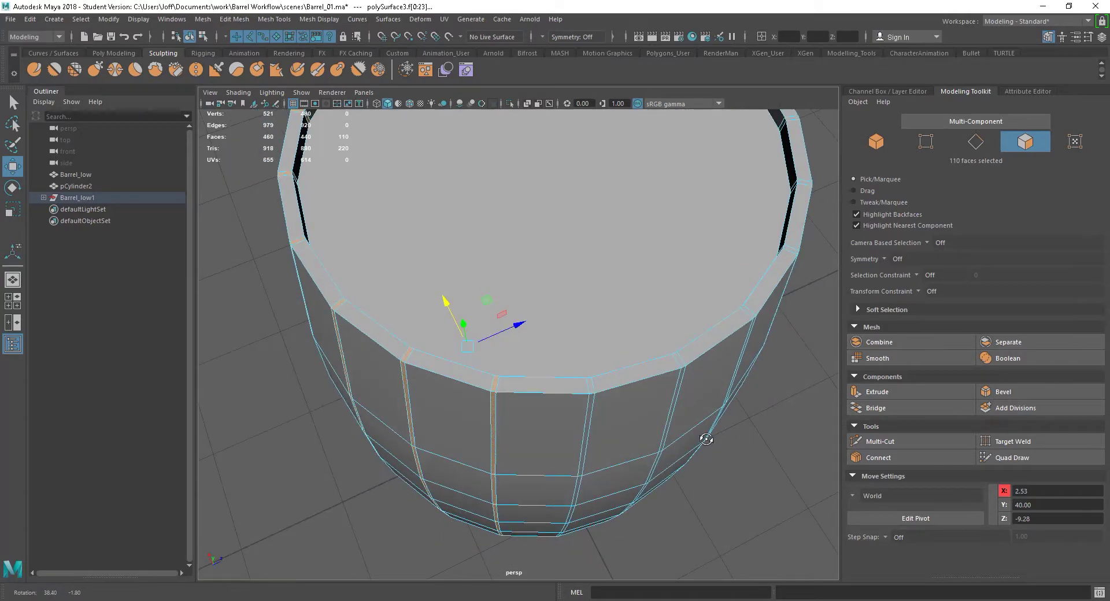
left_click(591, 405, "shift")
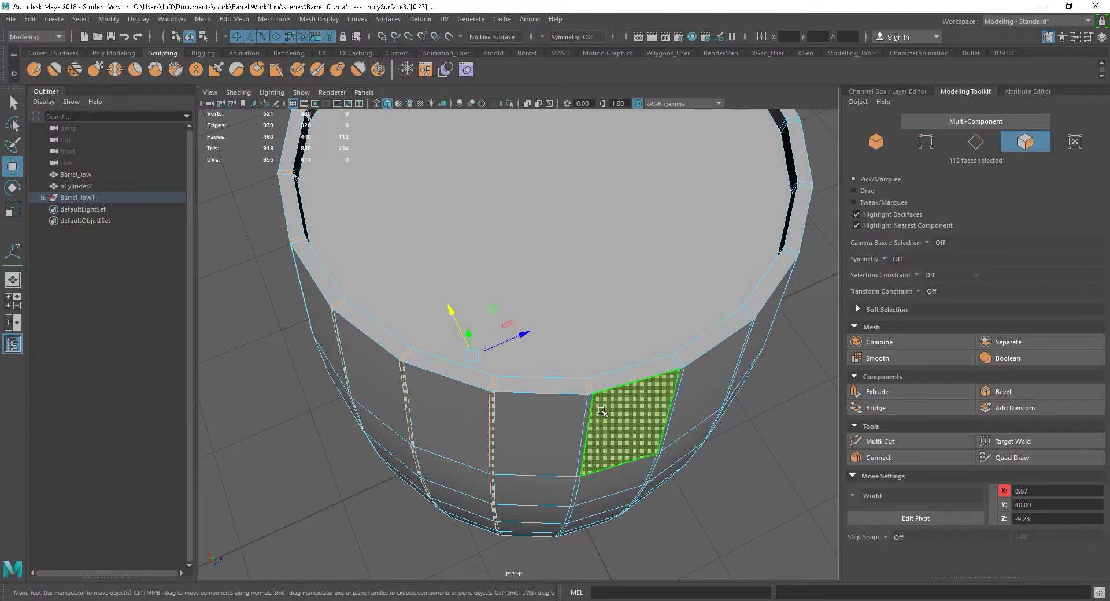
double_click(609, 414, "shift")
key("ctrl+z")
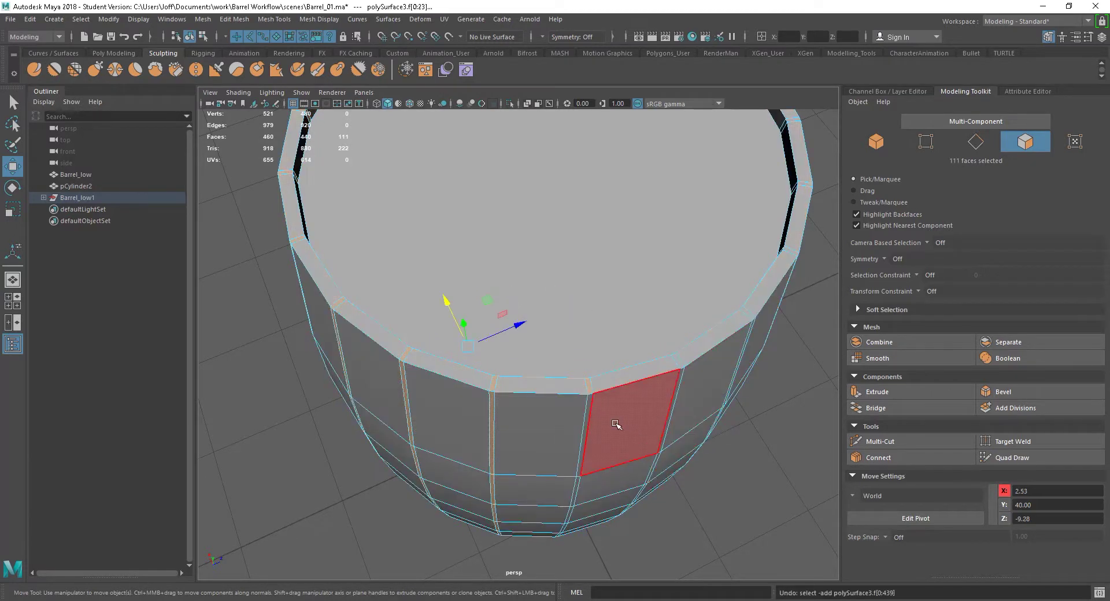
left_click(592, 401, "shift")
left_click(590, 389, "shift")
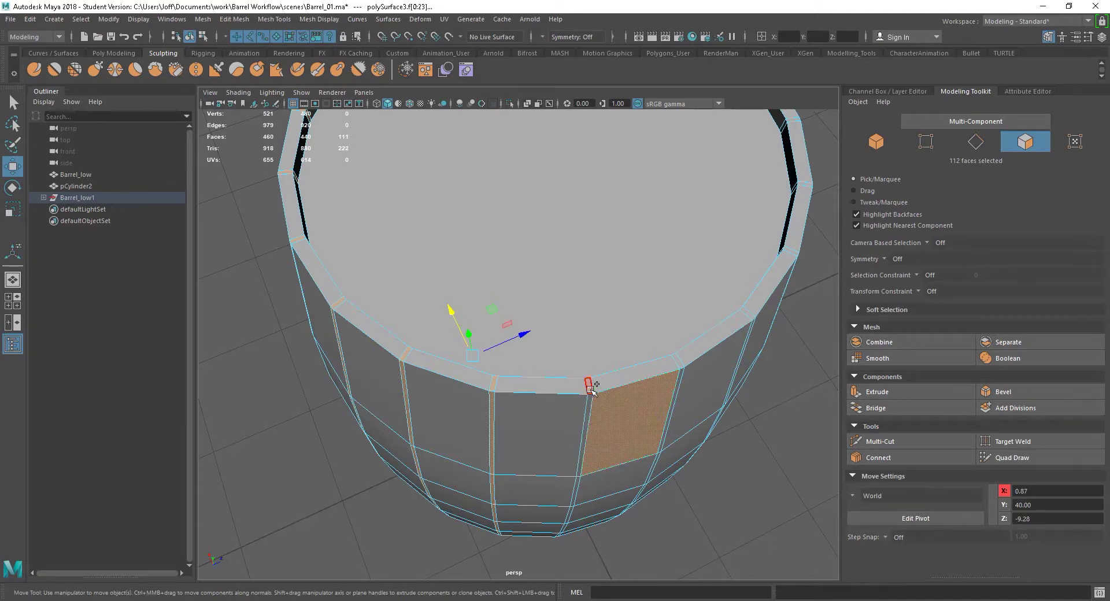
left_click(608, 411, "shift")
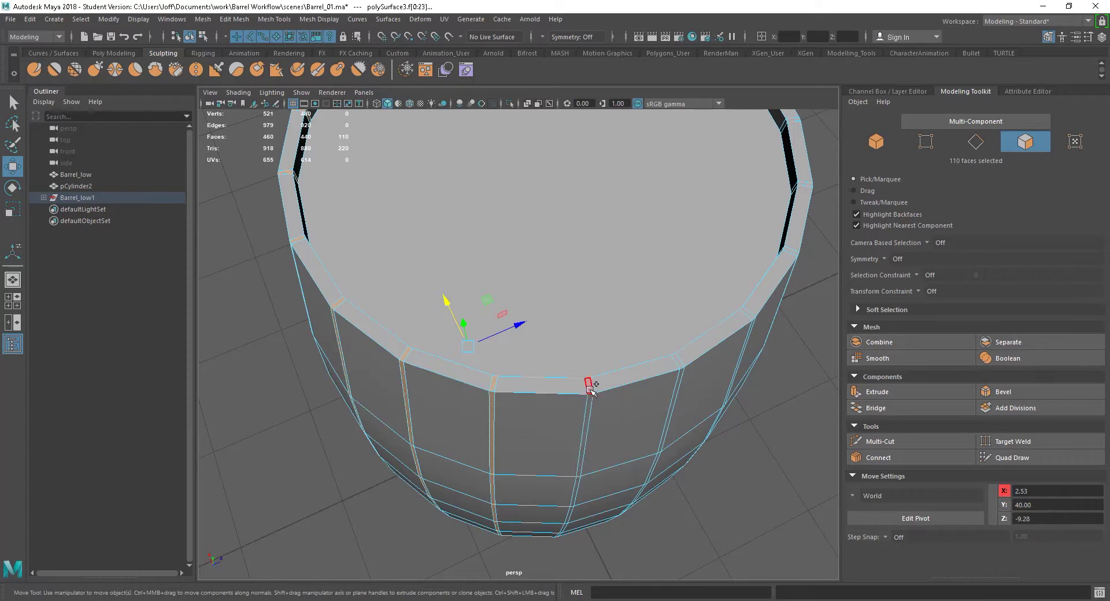
Step: Extend the face selection with five more narrow seam strips, continuing around the barrel from the last selected strip
double_click(589, 402, "shift")
left_click_drag(761, 410, 685, 417, "alt")
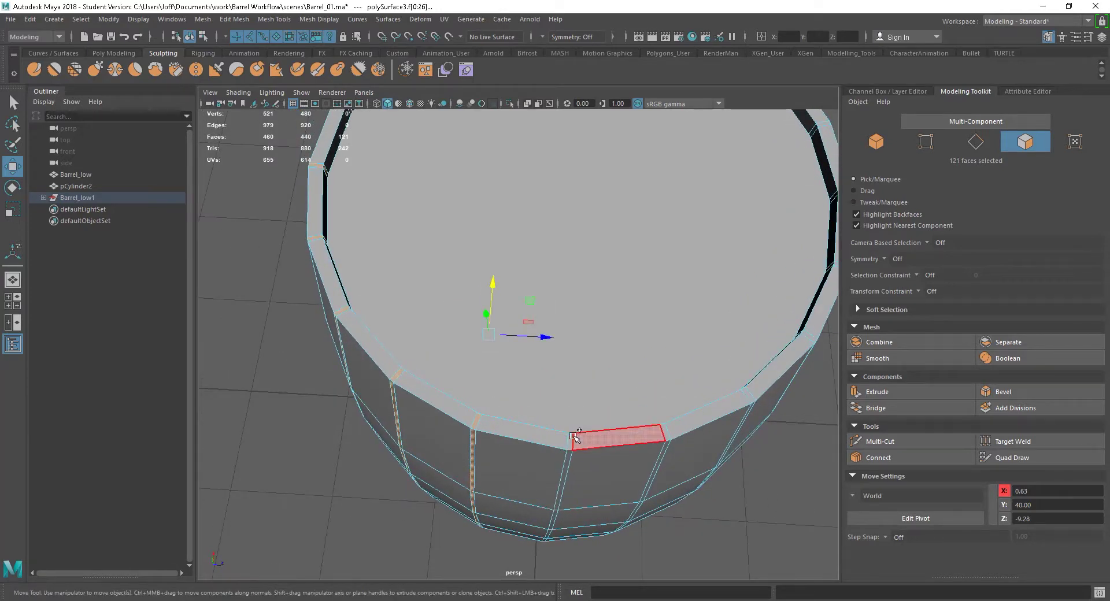
left_click(568, 438, "shift")
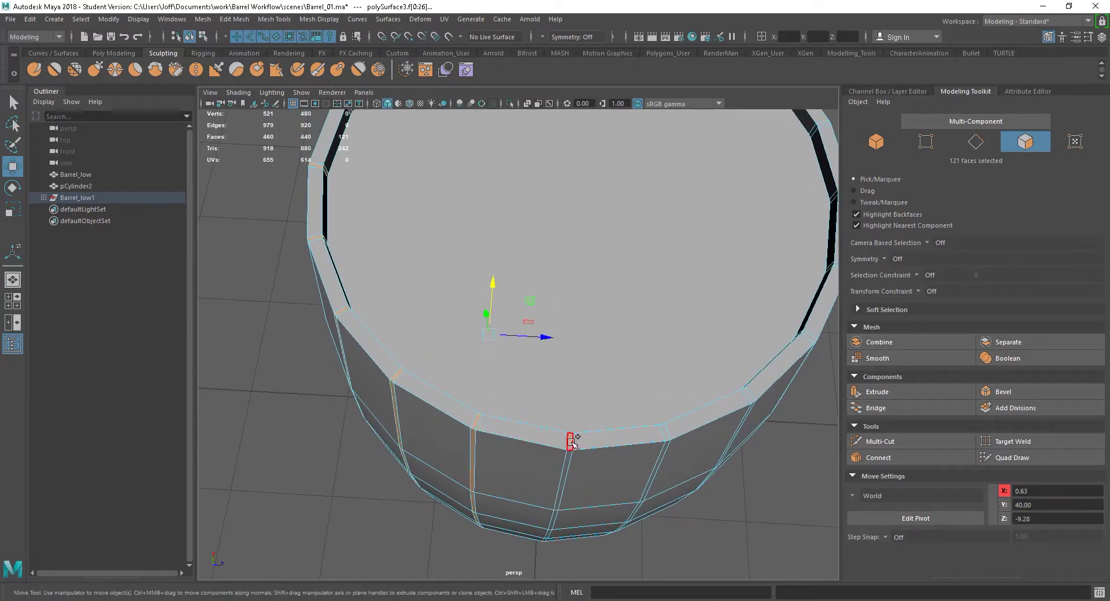
double_click(568, 456, "shift")
left_click_drag(712, 446, 651, 439, "alt")
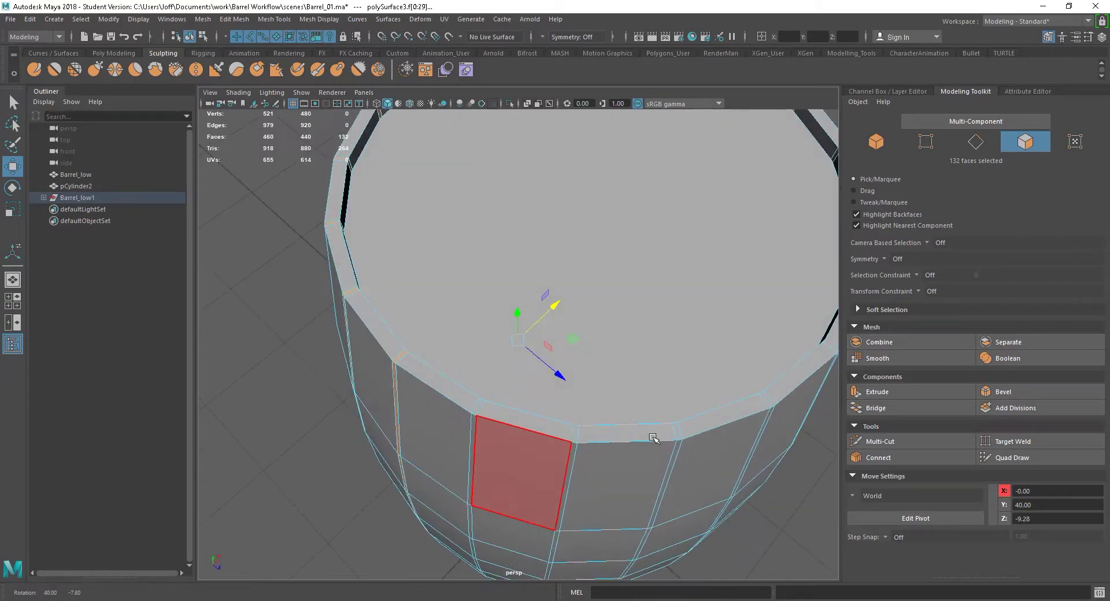
left_click(474, 413, "shift")
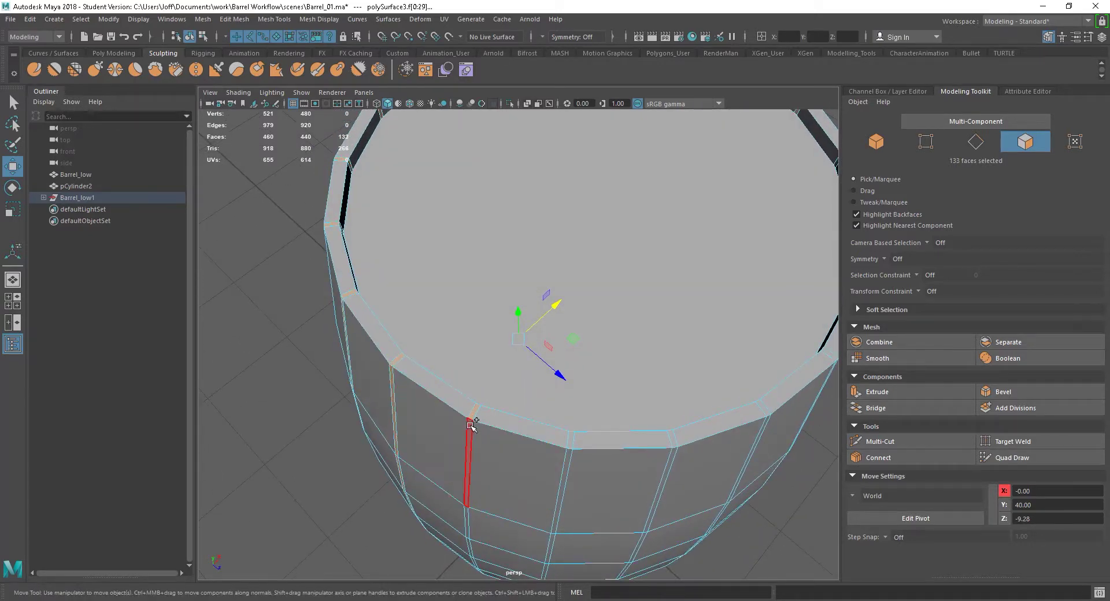
double_click(471, 426, "shift")
double_click(570, 442, "shift")
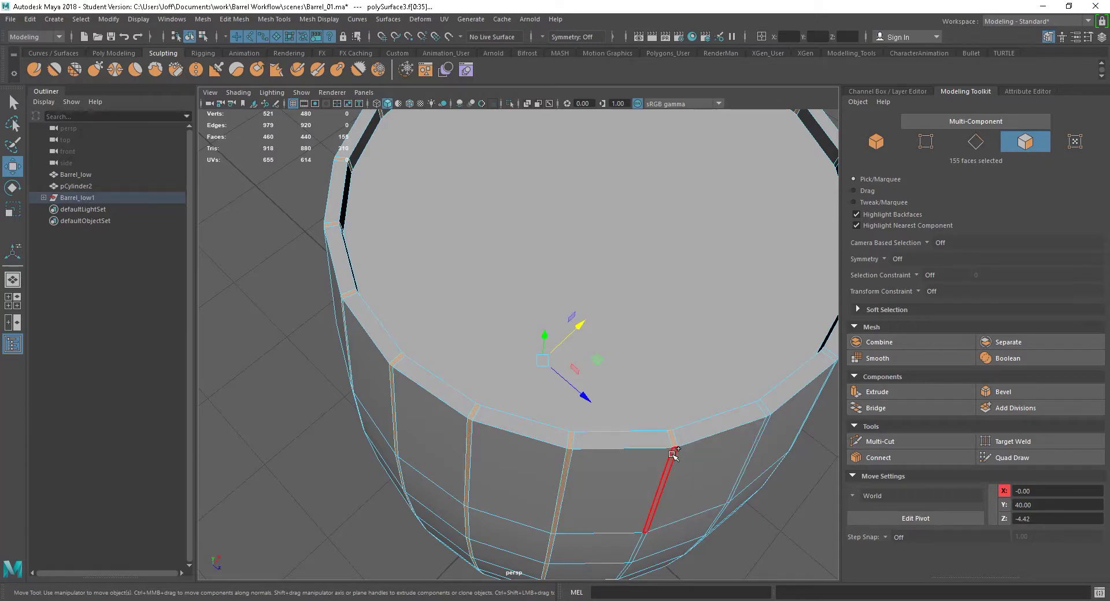
double_click(670, 468, "shift")
Step: Add the remaining five narrow seam strips so every bevel strip around the barrel body is selected
left_click_drag(706, 470, 503, 440, "alt")
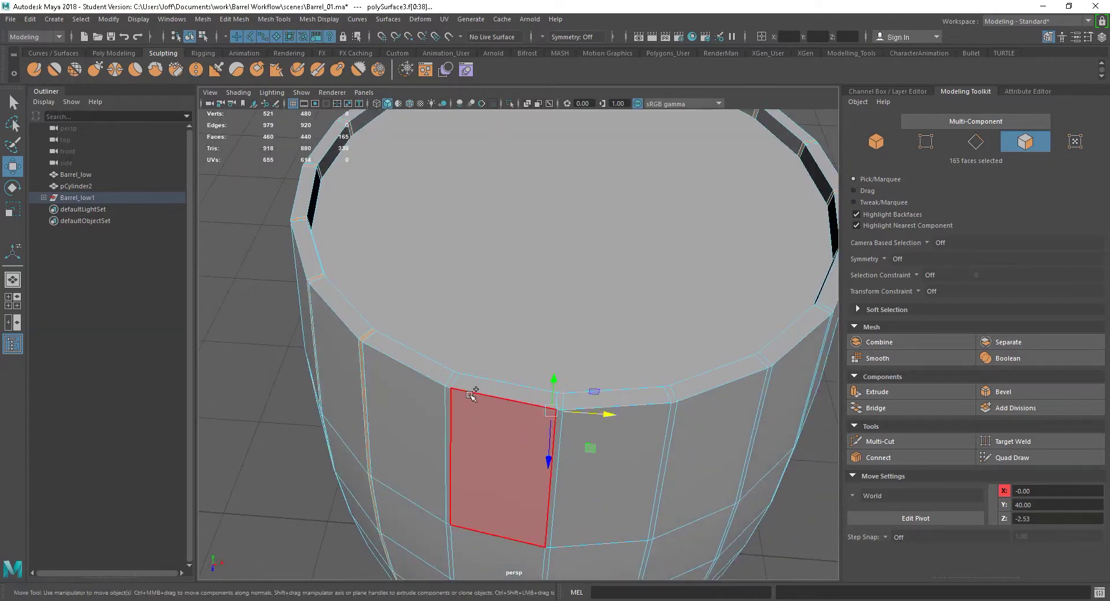
double_click(449, 451, "shift")
left_click(462, 401, "shift")
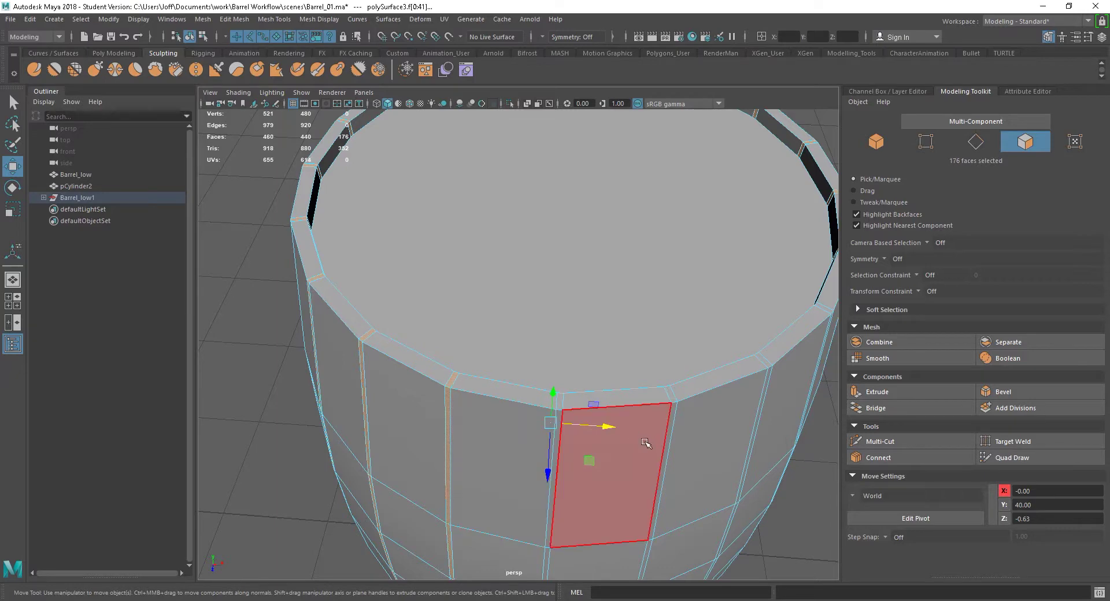
left_click_drag(462, 400, 425, 414, "alt")
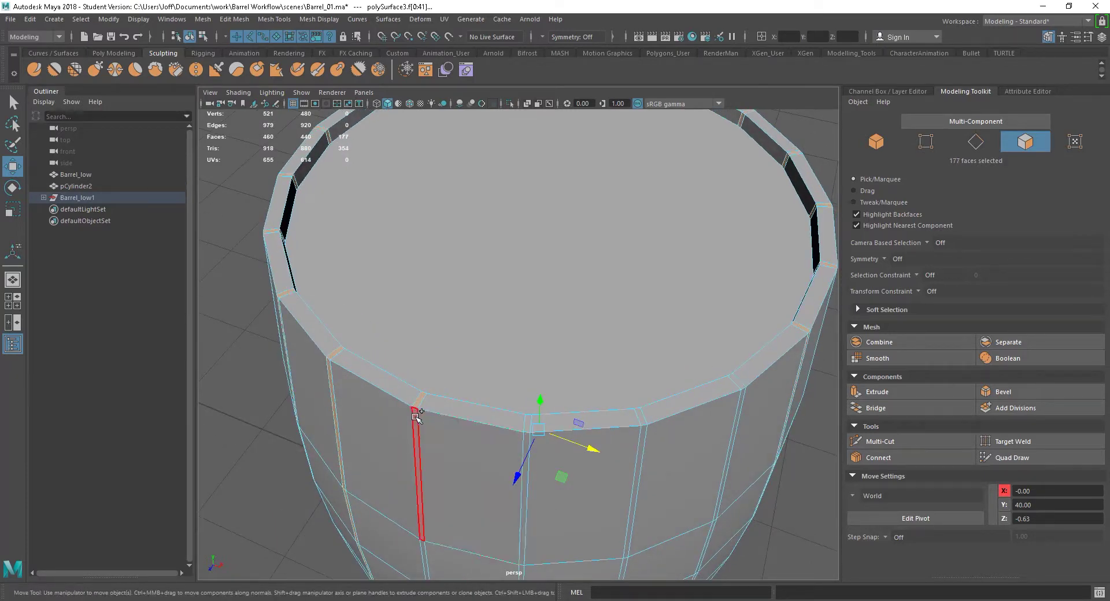
double_click(419, 445, "shift")
left_click_drag(682, 463, 636, 425, "alt")
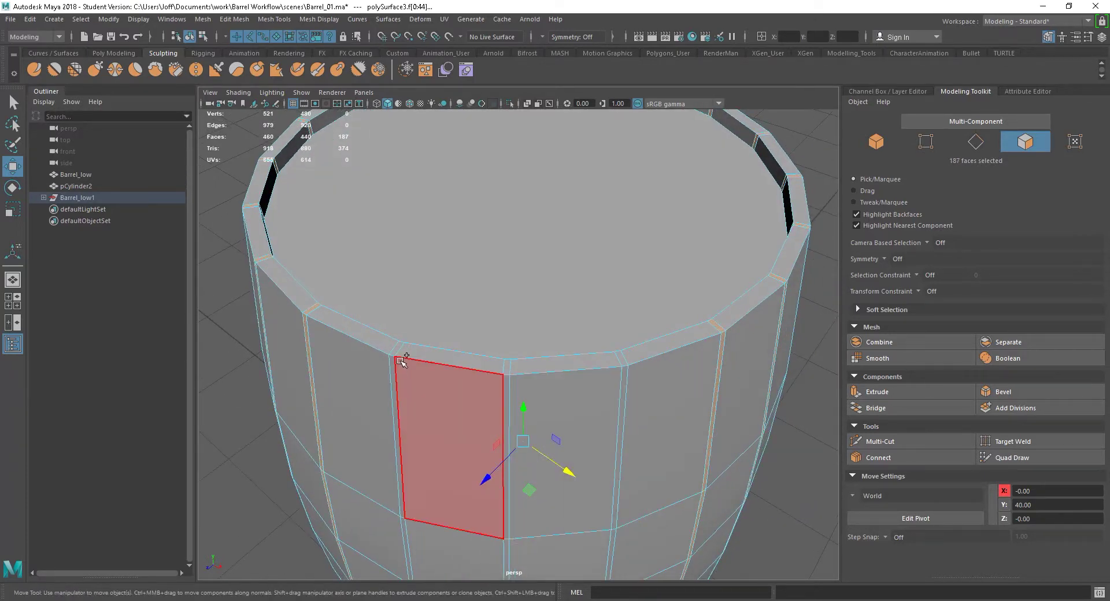
left_click(394, 363, "shift")
double_click(393, 364, "shift")
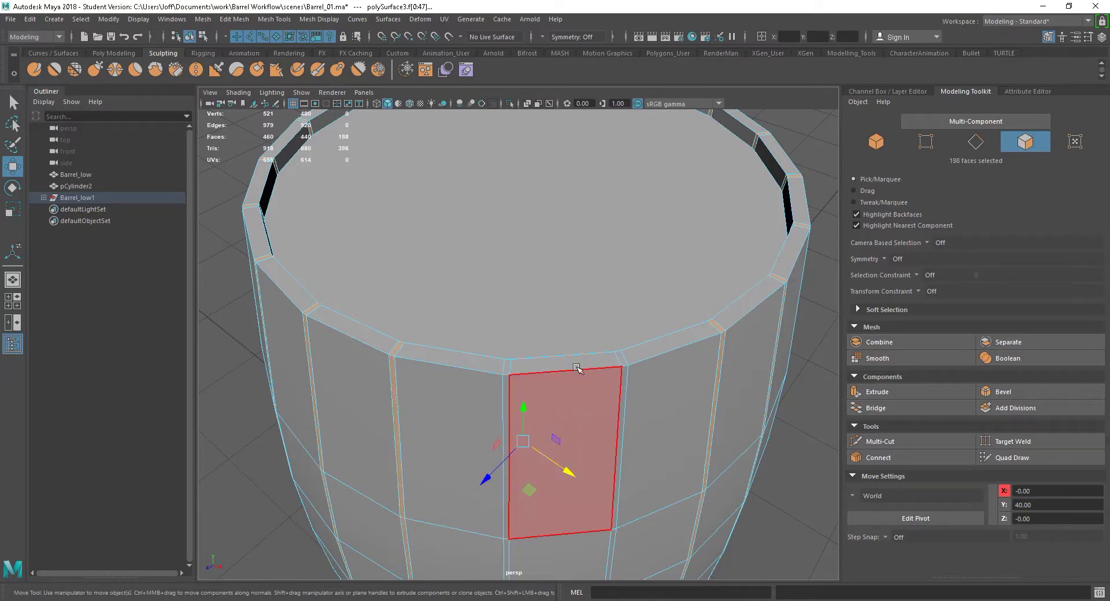
left_click_drag(578, 371, 443, 368, "alt")
left_click(354, 348, "shift")
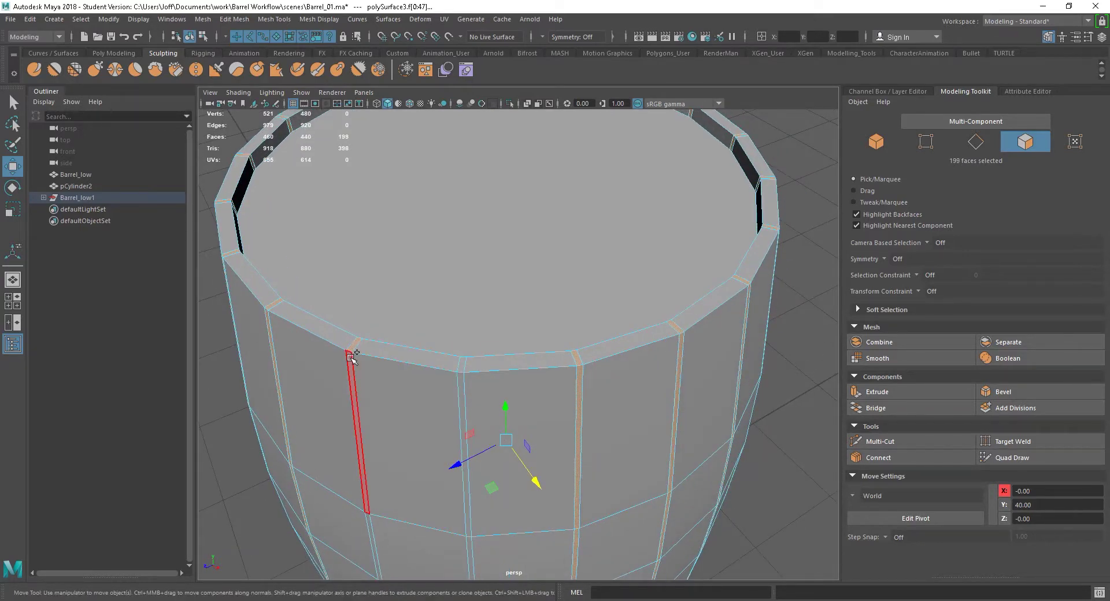
double_click(354, 399, "shift")
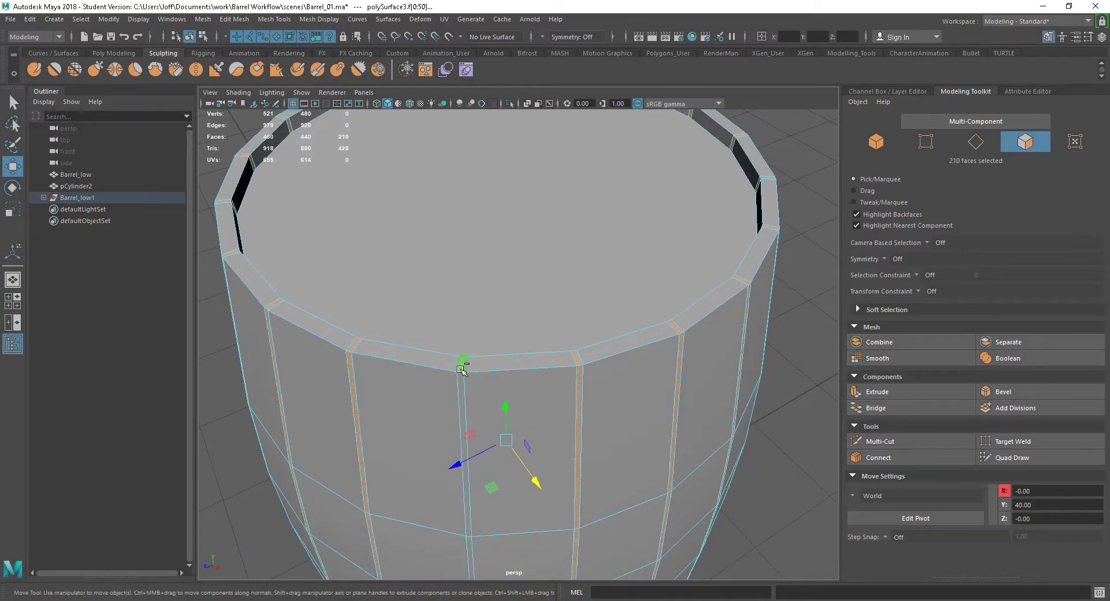
double_click(462, 377, "shift")
Step: Check around the barrel's rim and sides that every narrow seam strip is included in the face selection
right_click_drag(627, 426, 515, 373, "alt")
left_click_drag(516, 375, 610, 378, "alt")
right_click_drag(610, 379, 664, 388, "alt")
left_click_drag(664, 388, 722, 387, "alt")
right_click_drag(721, 387, 743, 389, "alt")
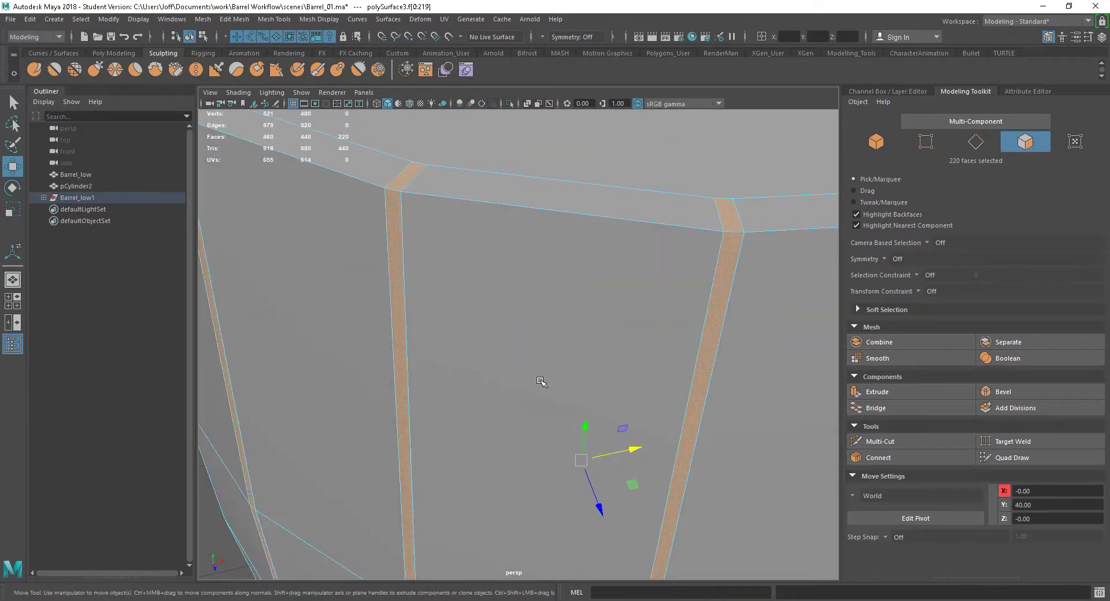
left_click_drag(540, 383, 630, 411, "alt")
right_click_drag(630, 411, 609, 389, "alt")
left_click_drag(610, 389, 675, 391, "alt")
middle_click_drag(674, 391, 635, 394, "alt")
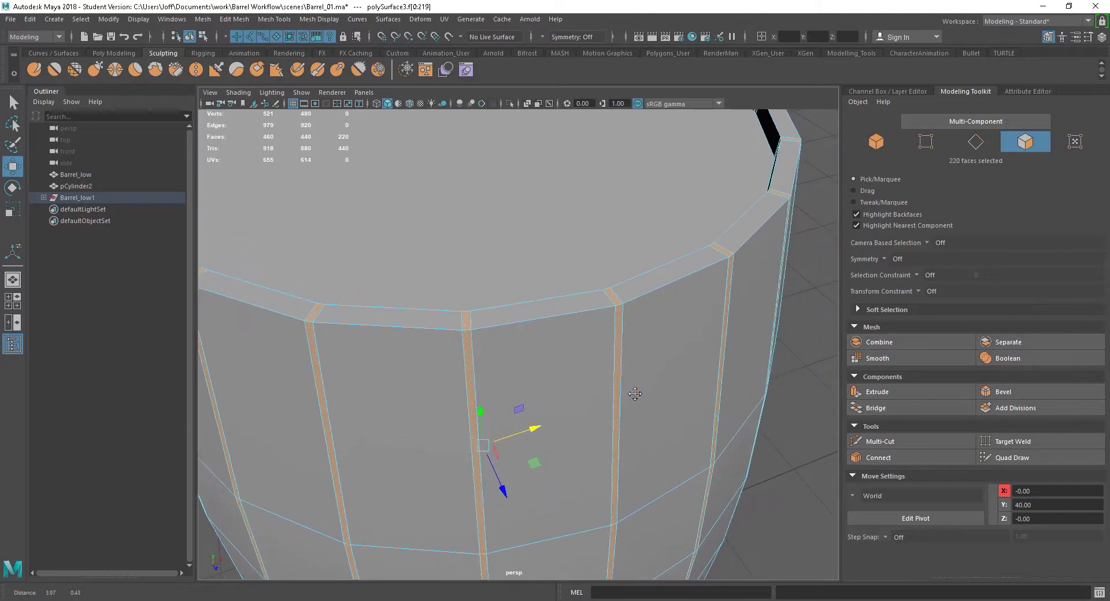
Step: Extrude the selected seam faces around the barrel body with an offset of 0.1
left_click(878, 393)
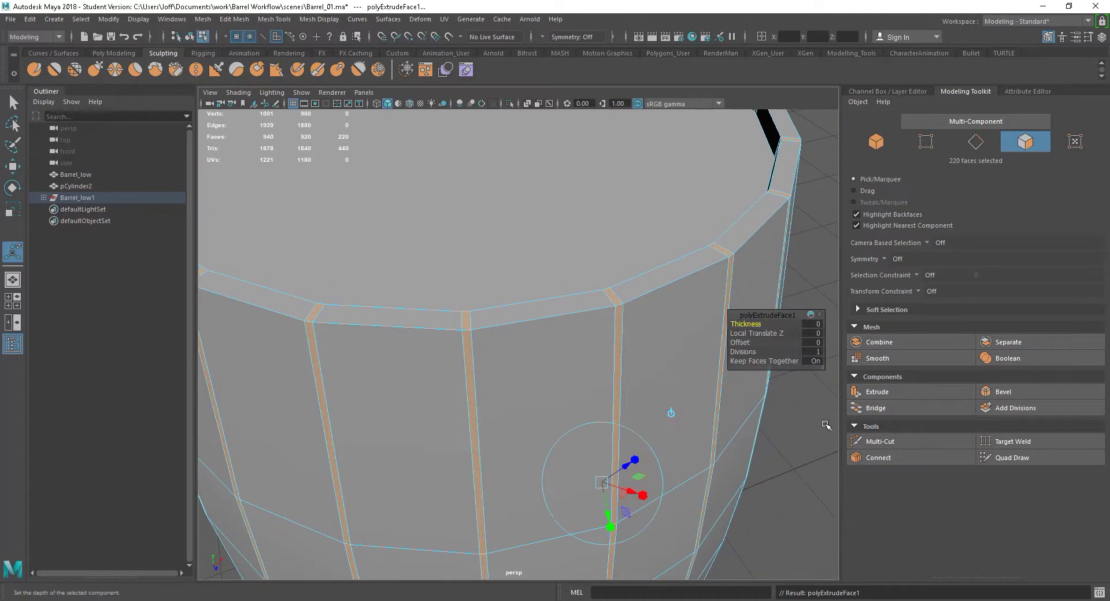
scroll(550, 341, "up", 5)
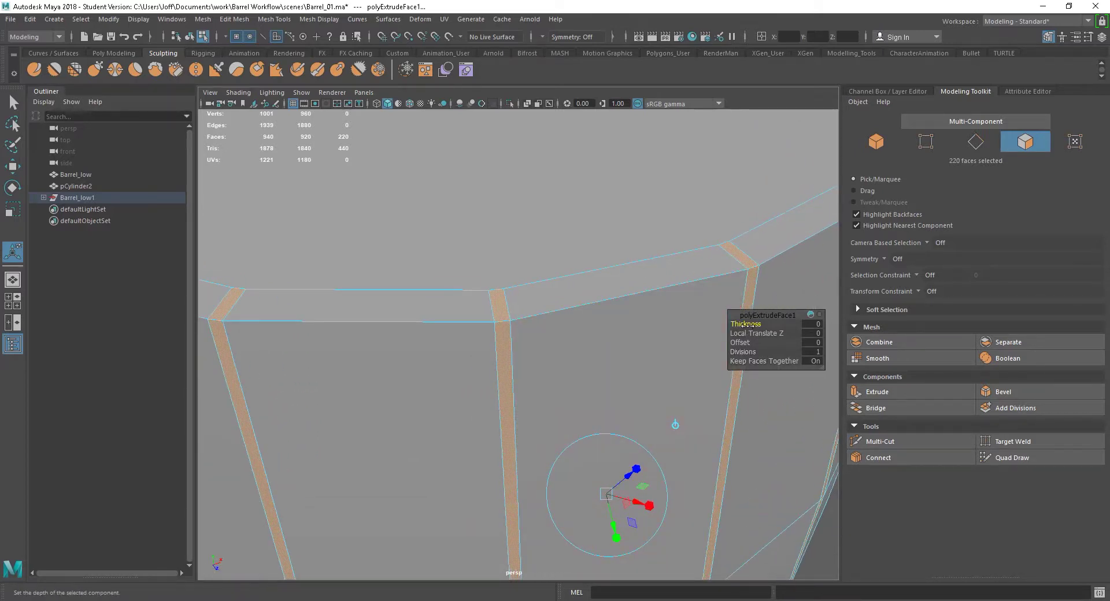
middle_click_drag(746, 325, 752, 325)
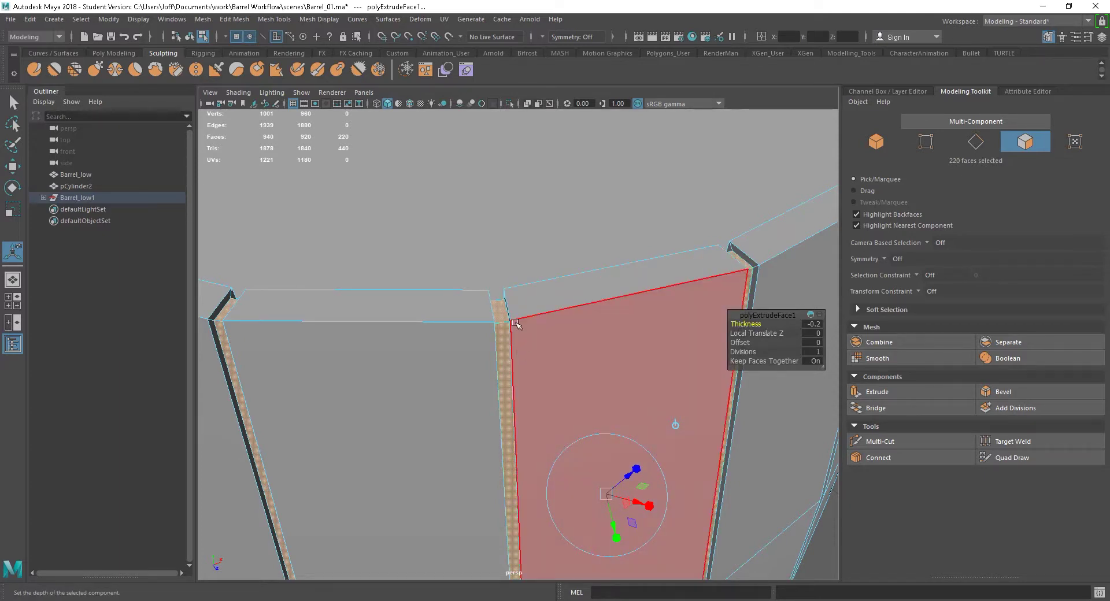
key("ctrl+z")
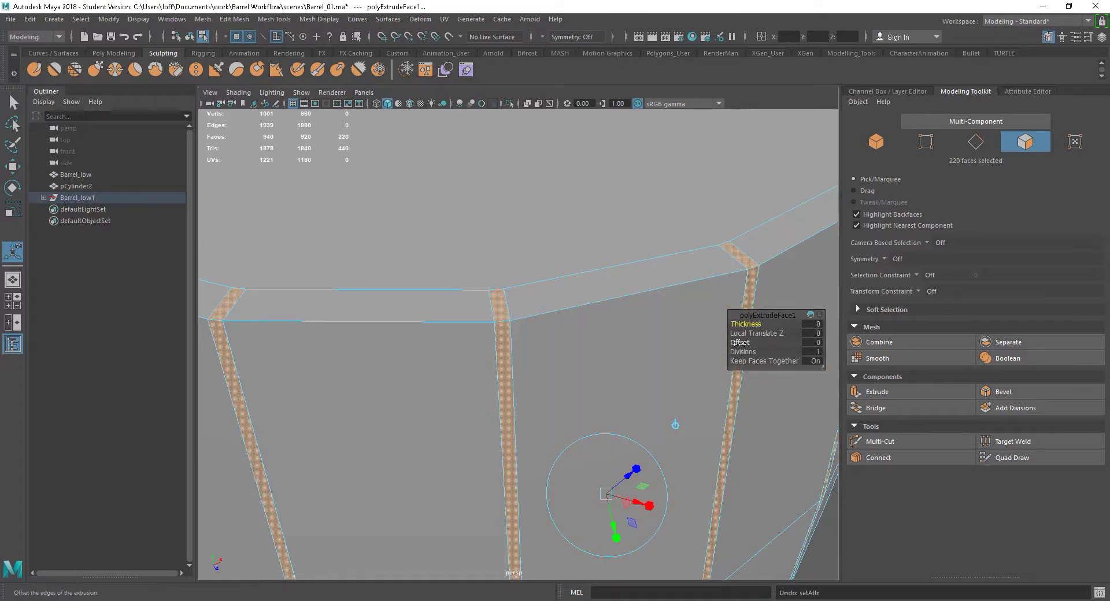
left_click_drag(740, 343, 741, 344)
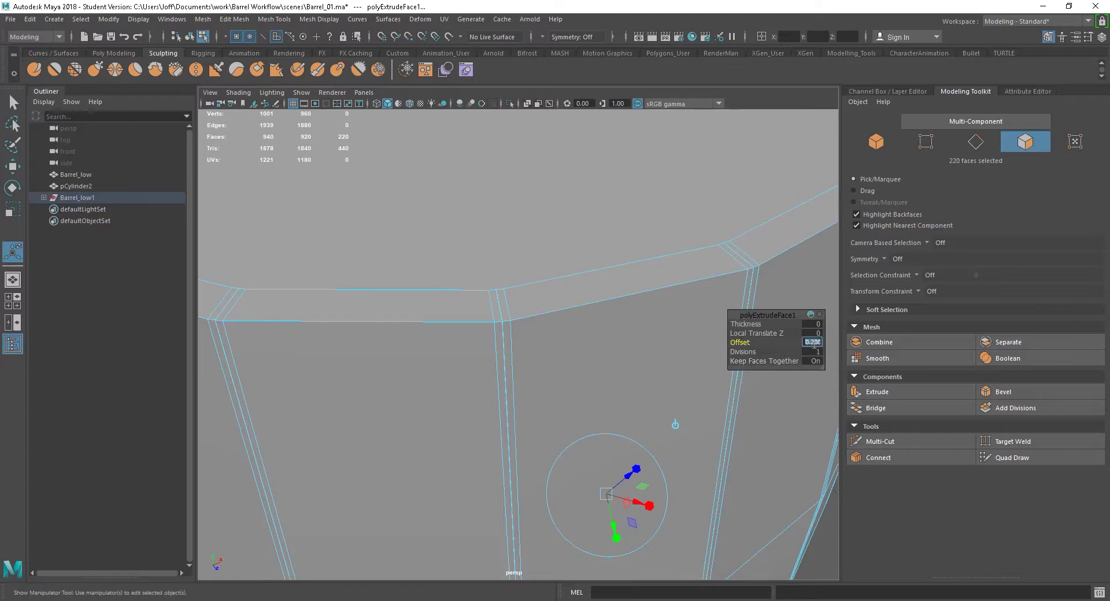
key("Return")
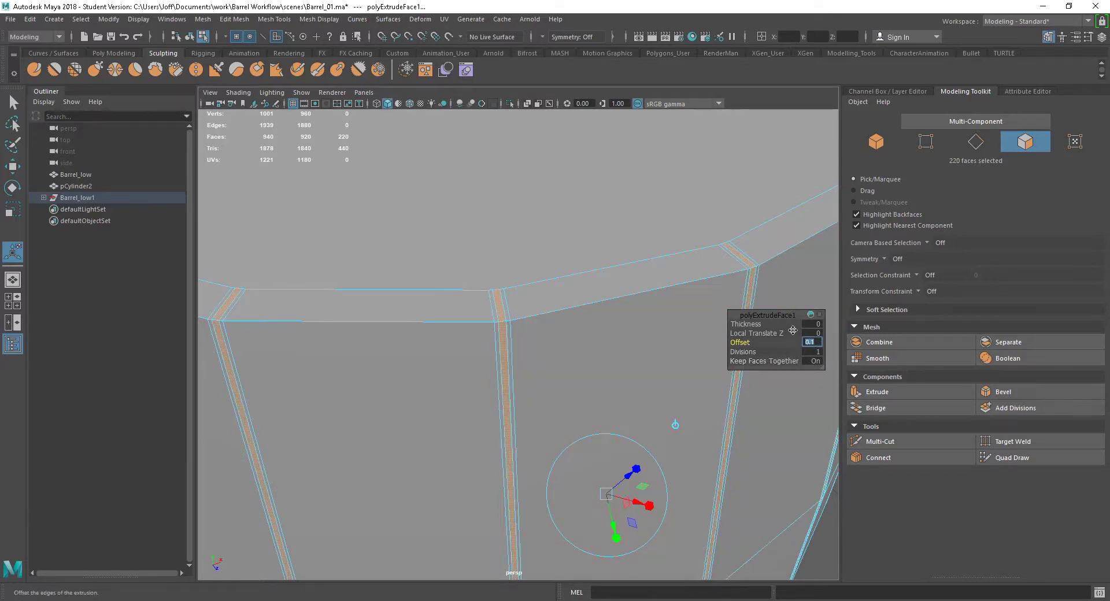
Step: Set the seam extrusion's thickness to -0.1 to sink grooves between the staves
mouse_move(761, 324)
left_mouse_down()
mouse_move(775, 324)
mouse_move(760, 324)
left_mouse_up()
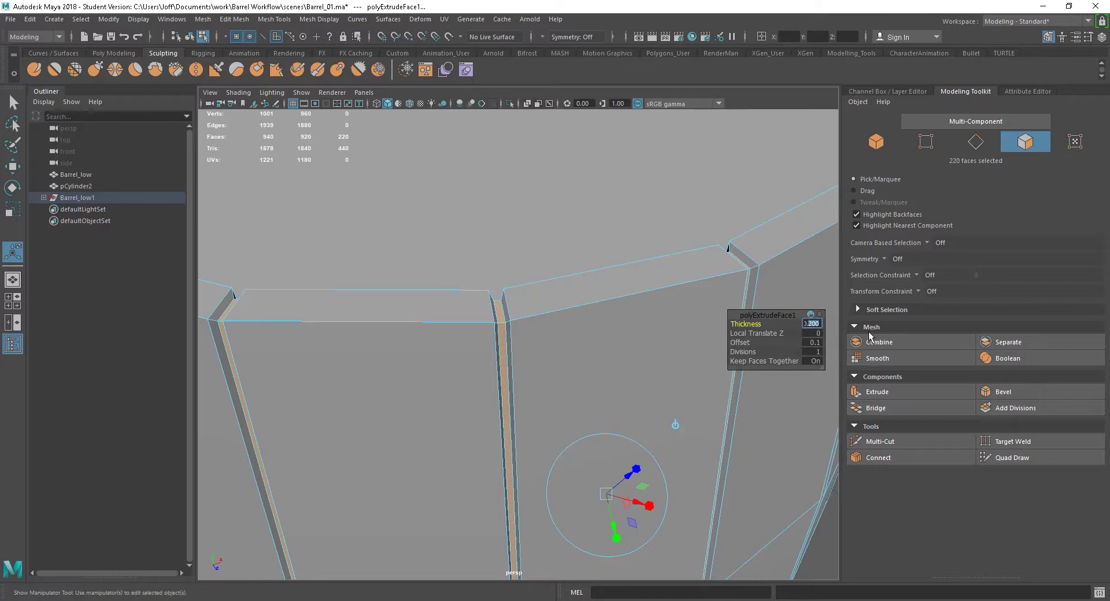
type("-0.1")
key("Return")
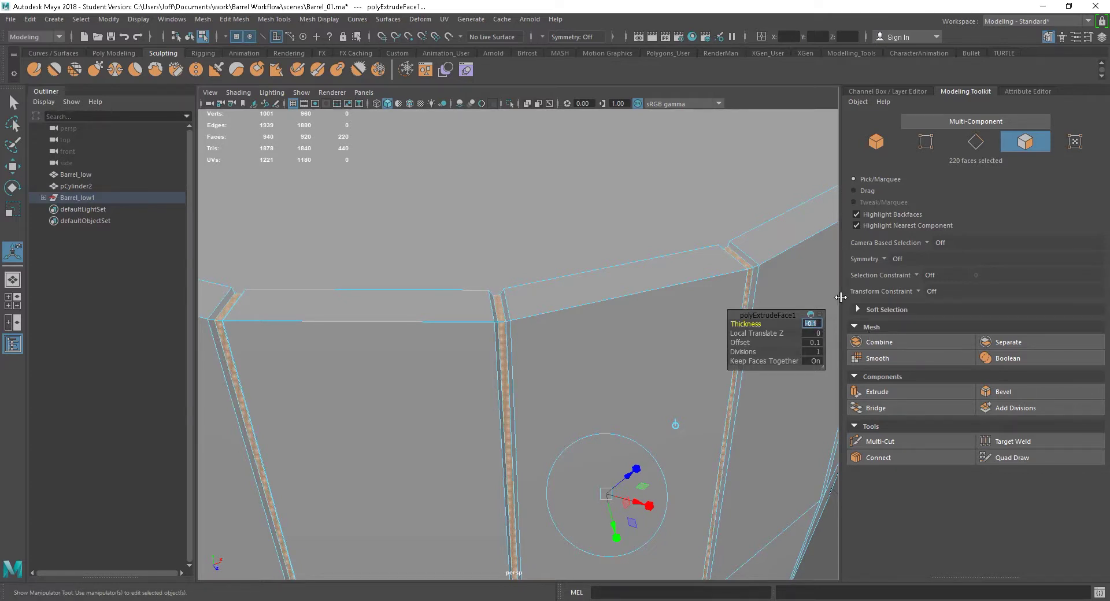
left_click_drag(627, 354, 628, 324, "alt")
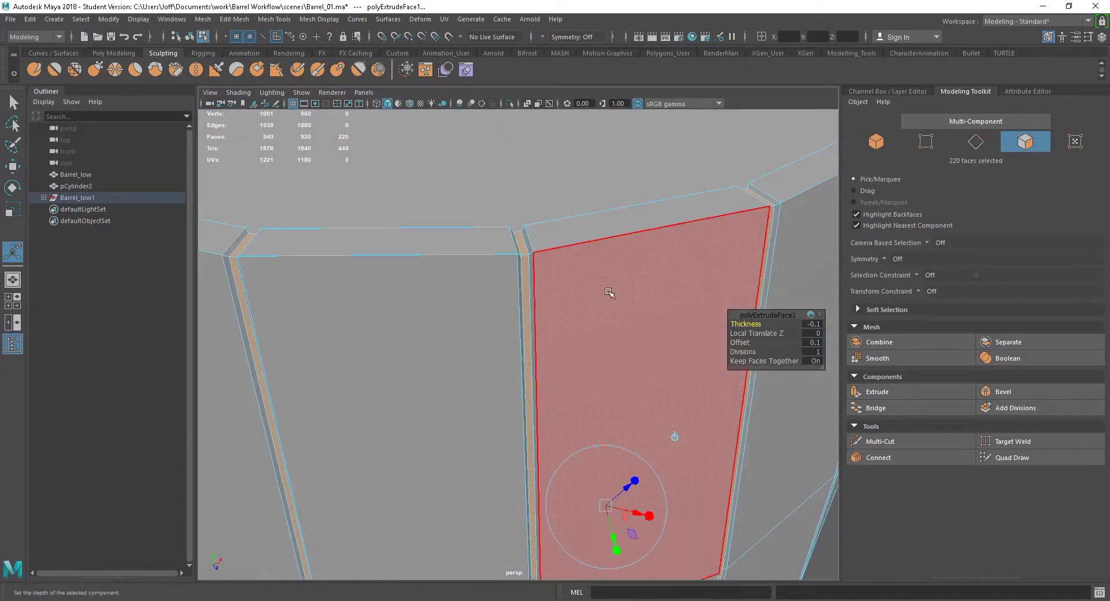
scroll(650, 319, "down", 2)
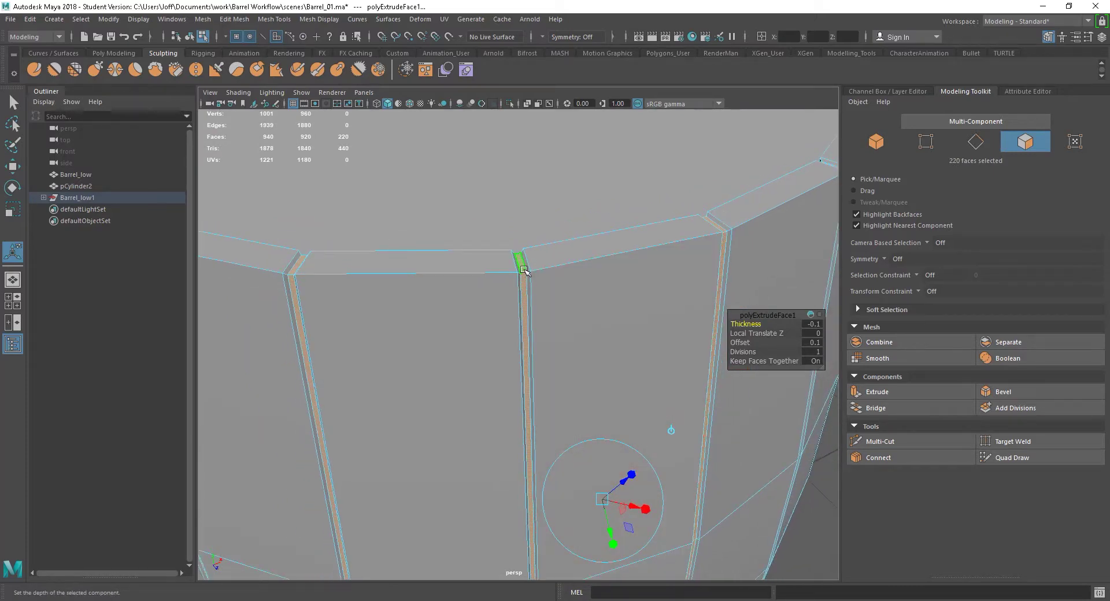
Step: Return to object selection, select the barrel's top lid and isolate it in the view
right_click_drag(524, 269, 581, 252)
scroll(713, 393, "down", 5)
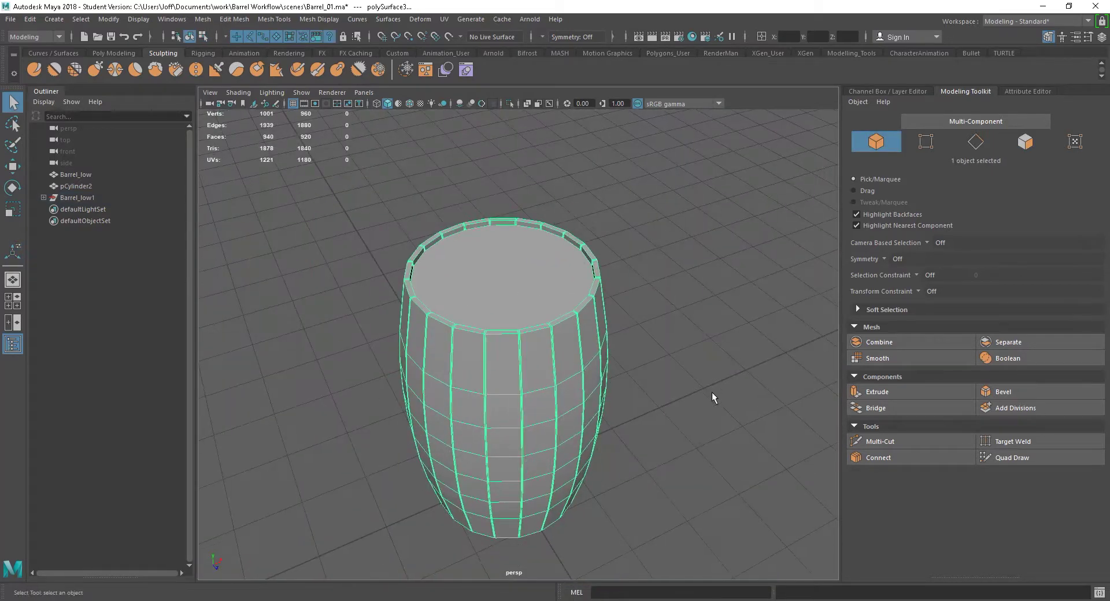
left_click_drag(712, 393, 558, 355, "alt")
scroll(723, 404, "up", 6)
left_click(590, 321)
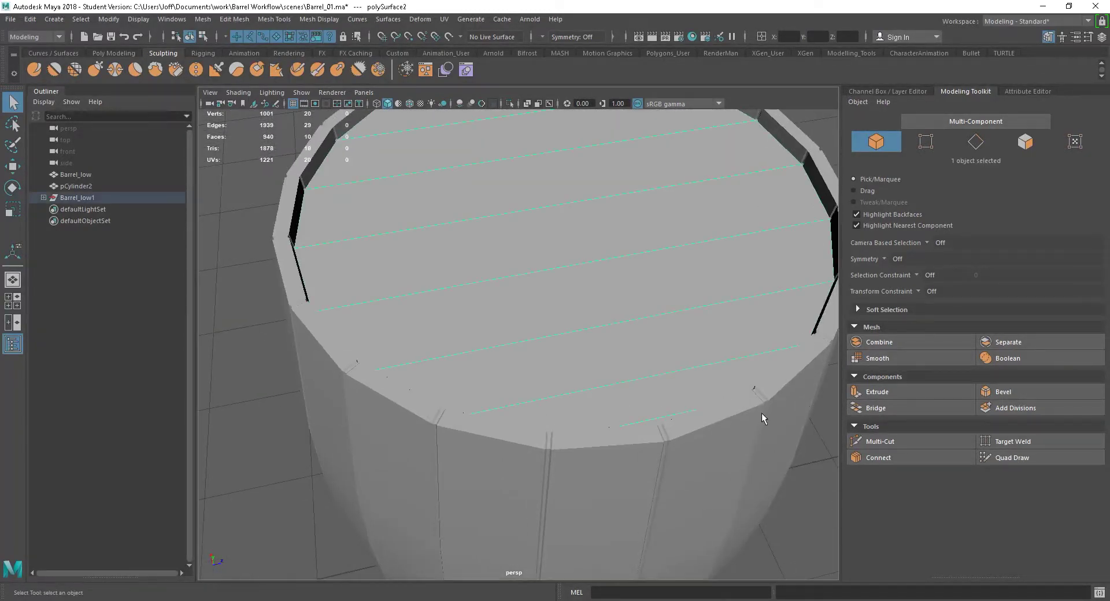
scroll(699, 404, "down", 2)
left_click_drag(699, 404, 587, 376, "alt")
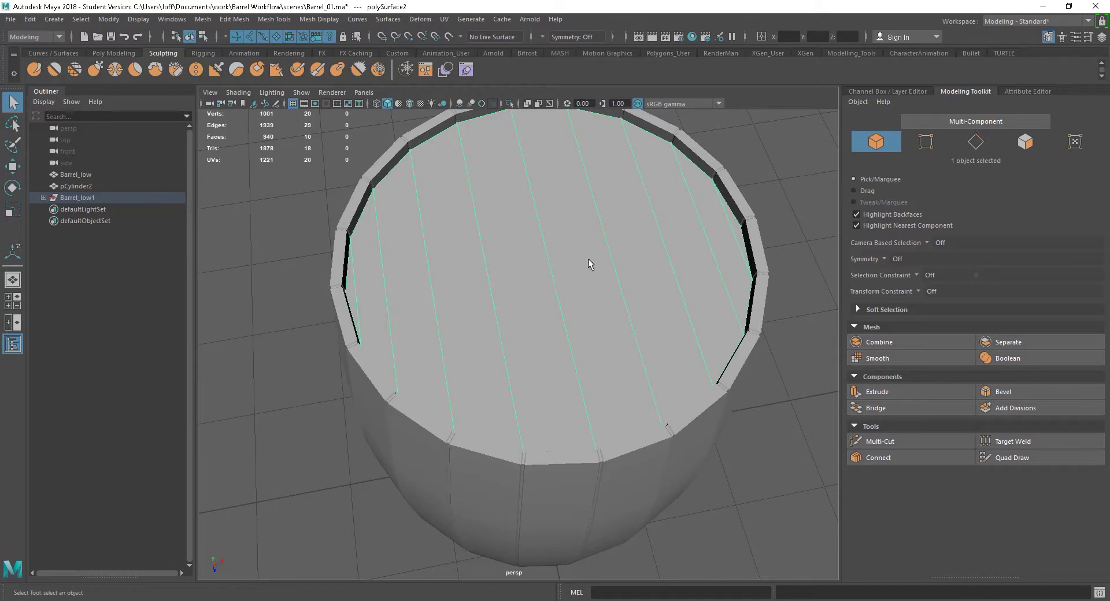
key("ctrl+1")
left_click_drag(588, 295, 638, 356, "alt")
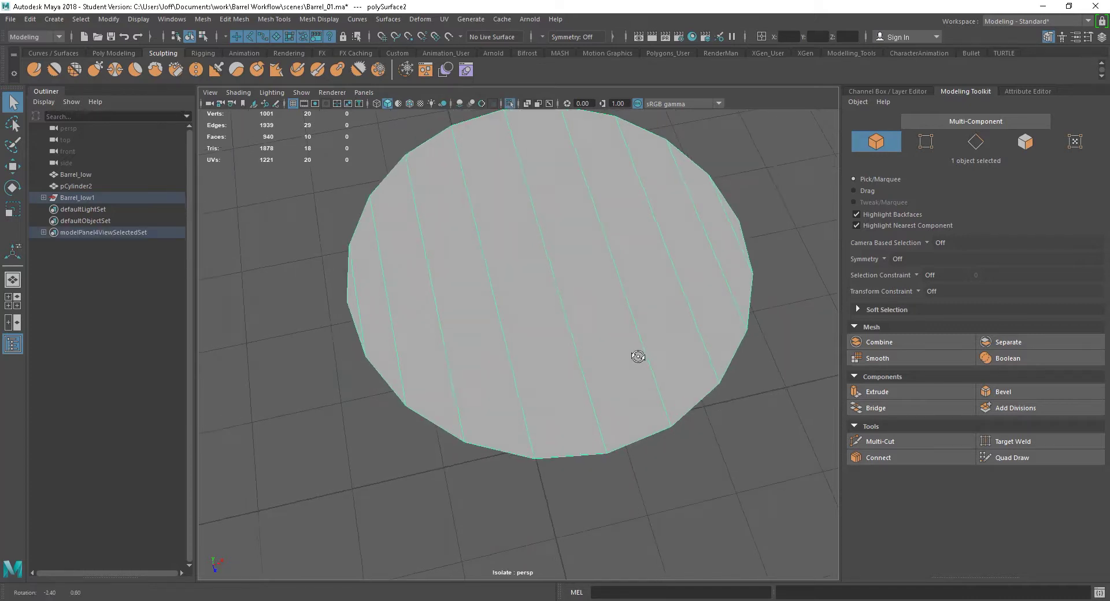
Step: Select the nine plank edges across the lid and bevel them with a fraction of 0.06
right_click_drag(368, 308, 370, 263)
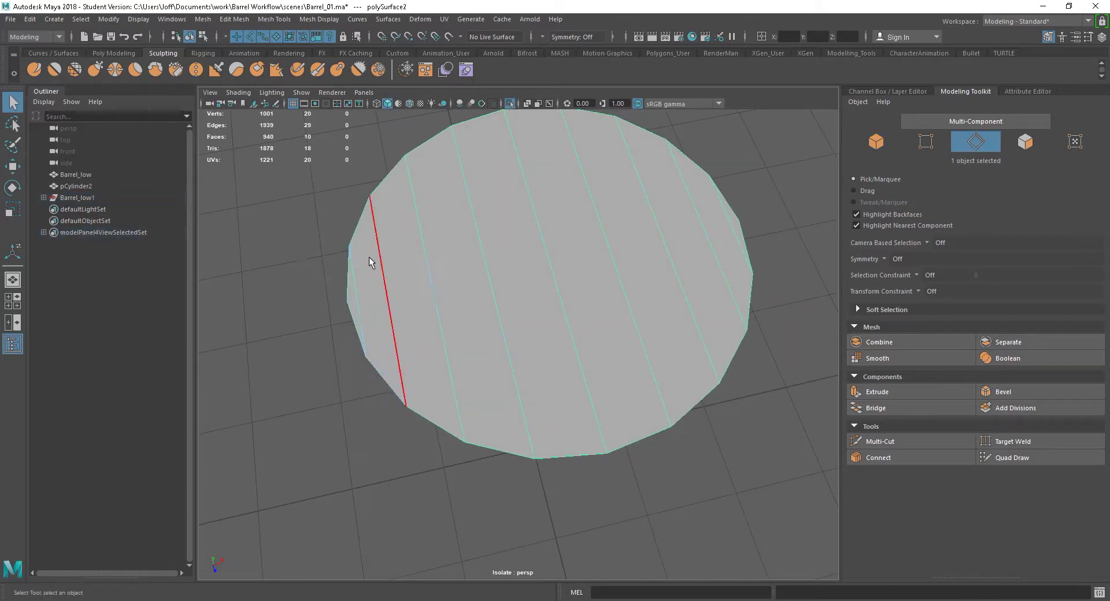
left_click(359, 302)
mouse_move(390, 297)
left_mouse_down()
mouse_move(722, 249)
mouse_move(657, 317)
mouse_move(636, 320)
left_mouse_up()
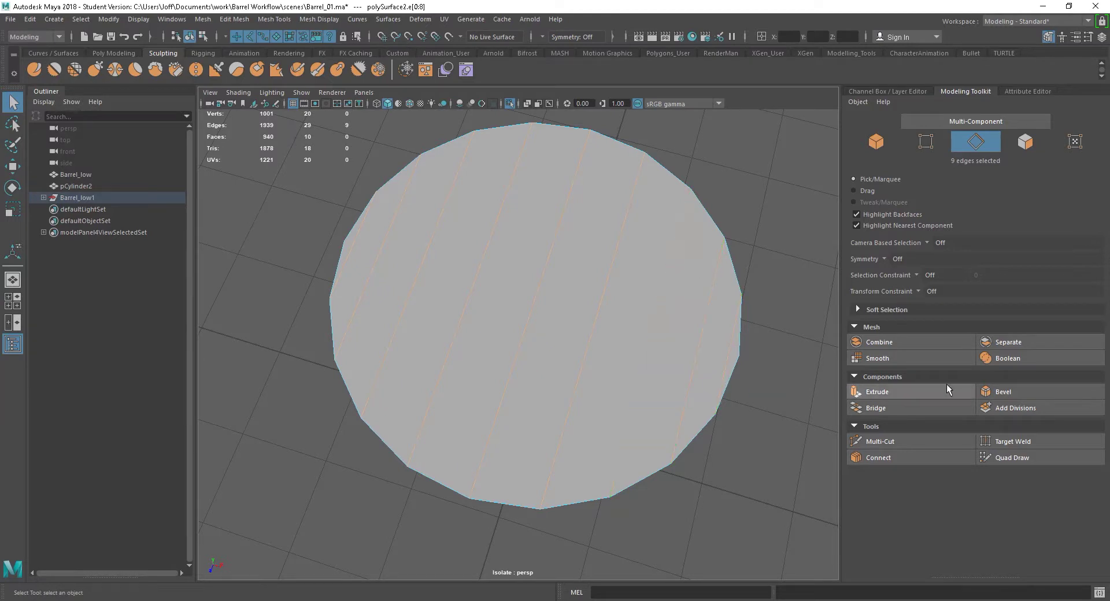
left_click(1002, 392)
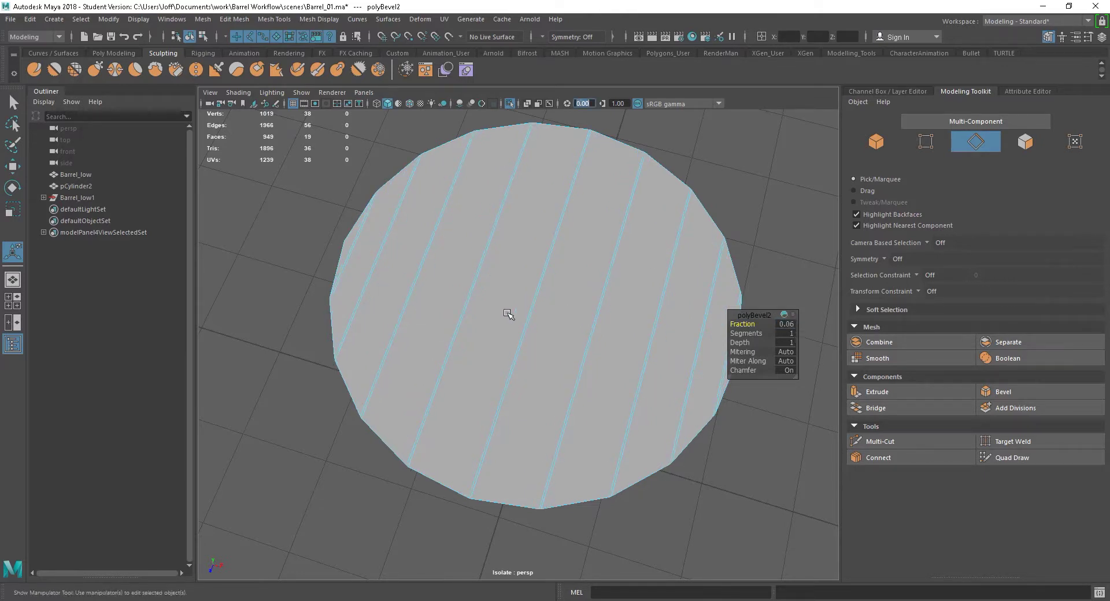
left_click_drag(509, 314, 555, 319, "alt")
scroll(482, 344, "up", 3)
left_click_drag(454, 371, 491, 353, "alt")
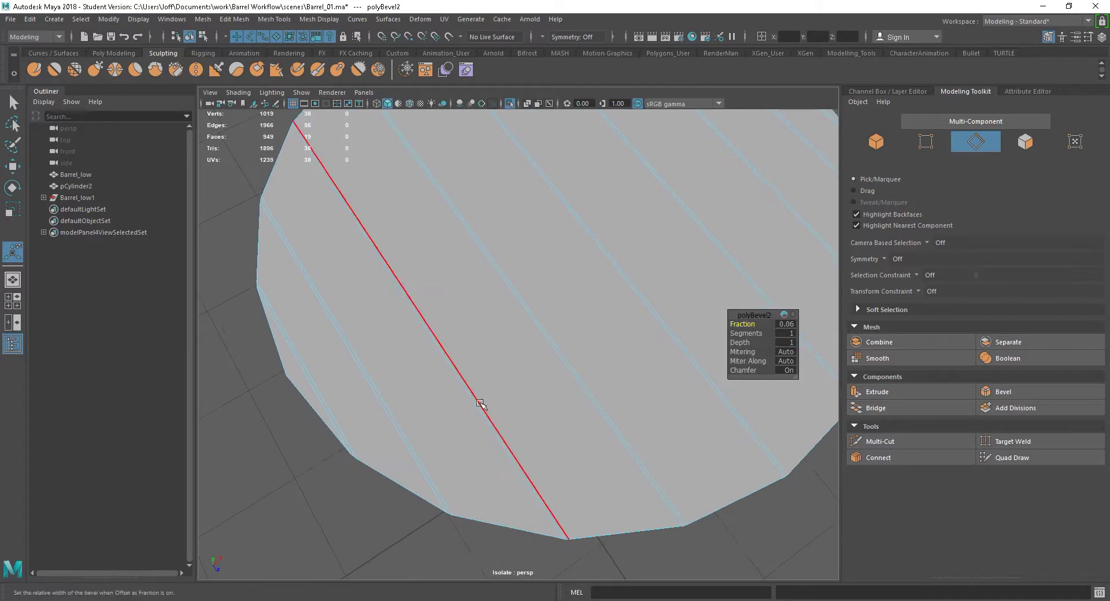
Step: Switch to multi-component selection and select the first six narrow bevel strips between the lid planks
right_click_drag(435, 279, 431, 249)
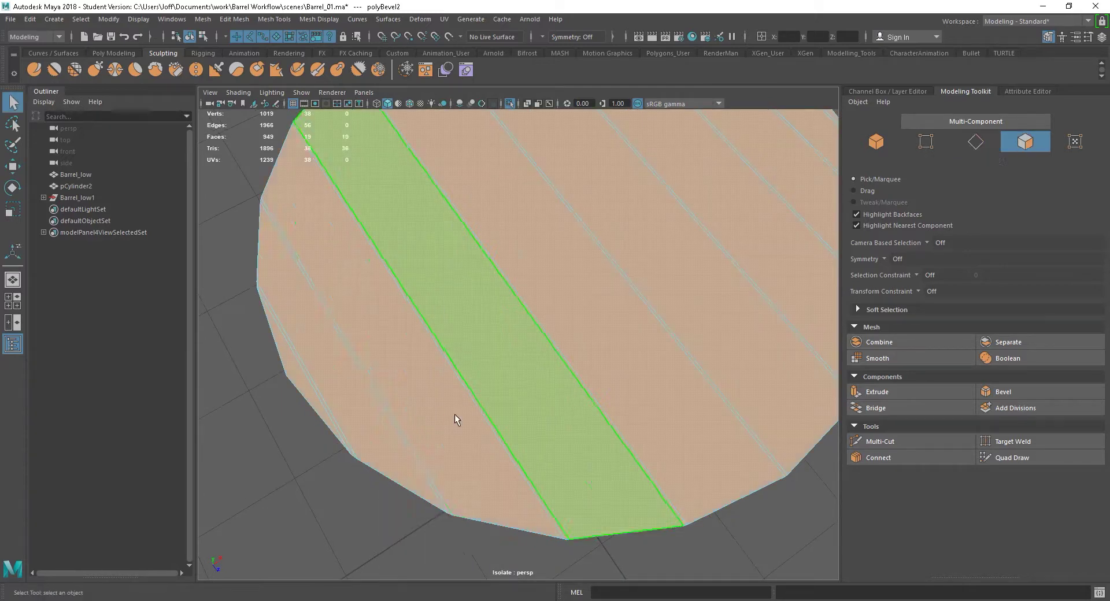
left_click_drag(454, 414, 535, 437, "alt")
left_click(997, 125)
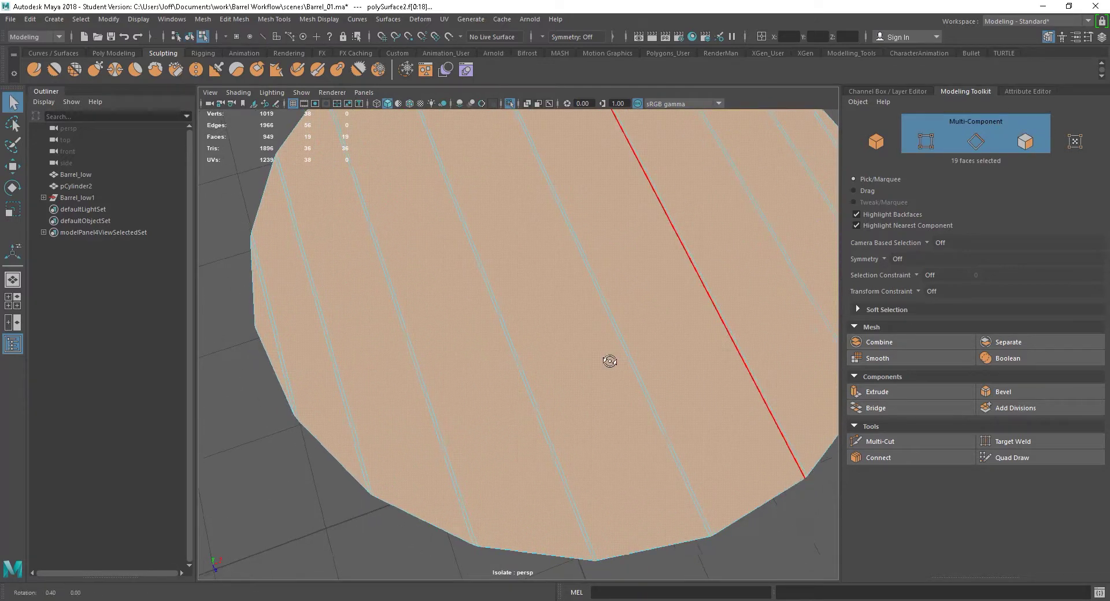
left_click_drag(609, 362, 558, 342, "alt")
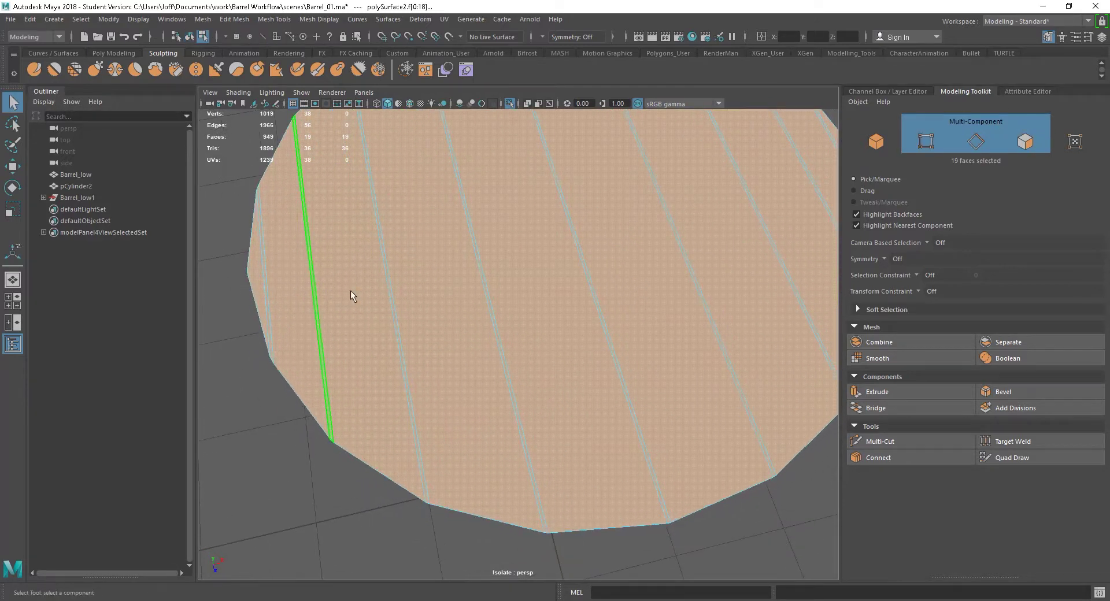
left_click(268, 307)
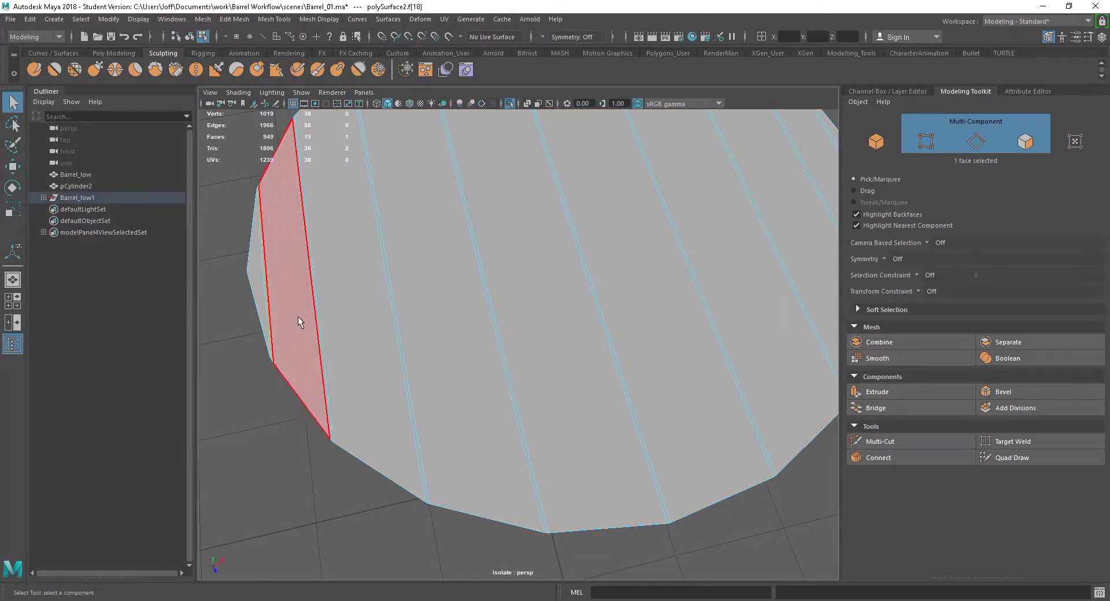
left_click(319, 314, "shift")
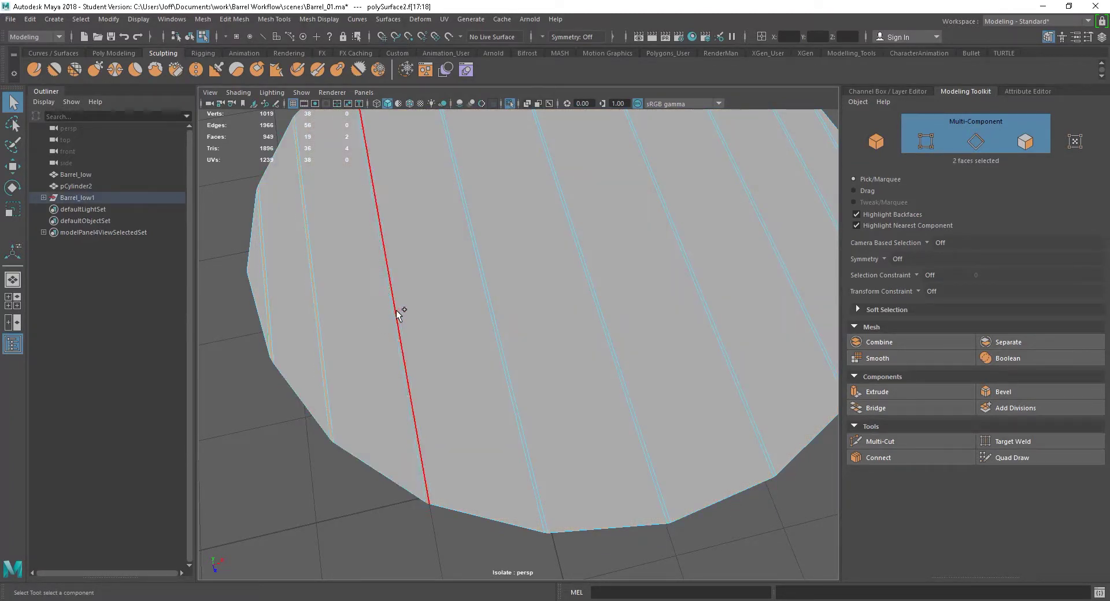
left_click(396, 312, "shift")
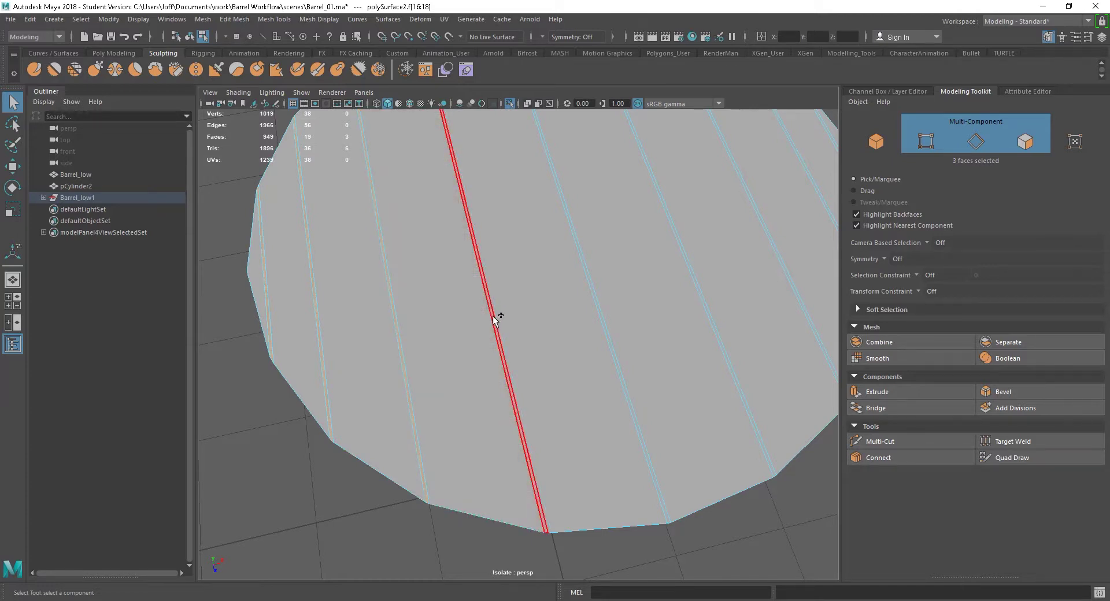
left_click(493, 316, "shift")
left_click(600, 325, "shift")
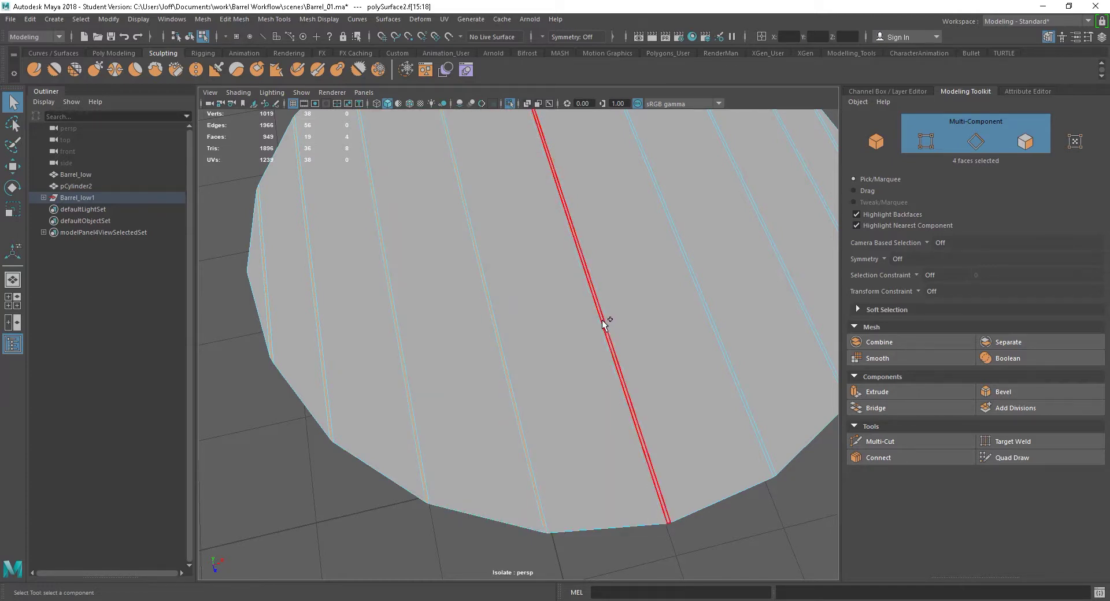
left_click(715, 321, "shift")
Step: Add the next two narrow bevel strips across the lid to the face selection
left_click_drag(710, 316, 629, 387, "alt")
right_click_drag(651, 384, 730, 435, "alt")
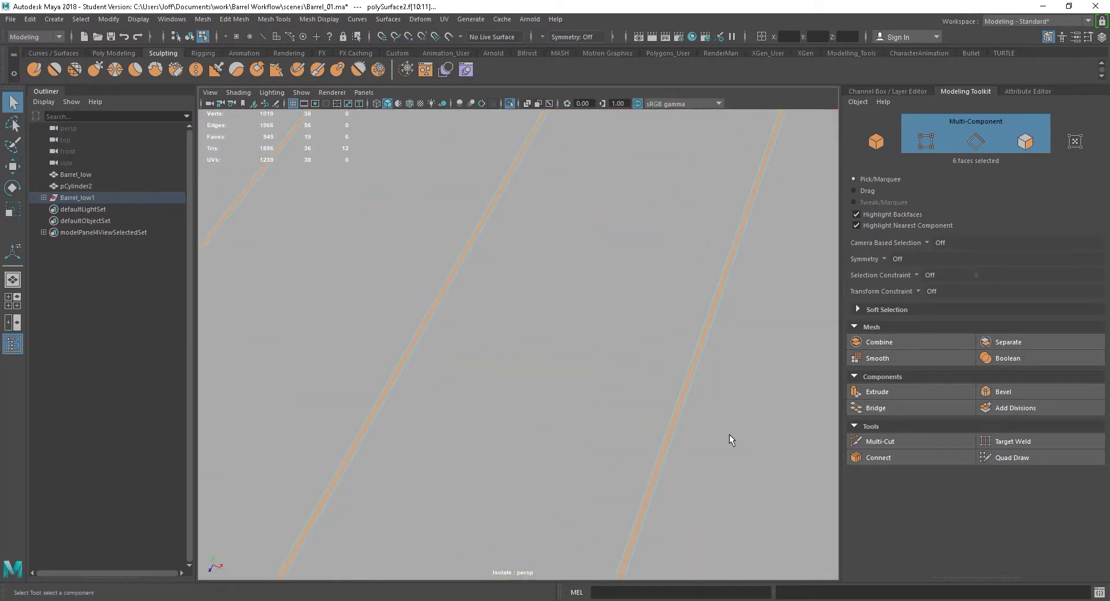
middle_click_drag(730, 435, 556, 348, "alt")
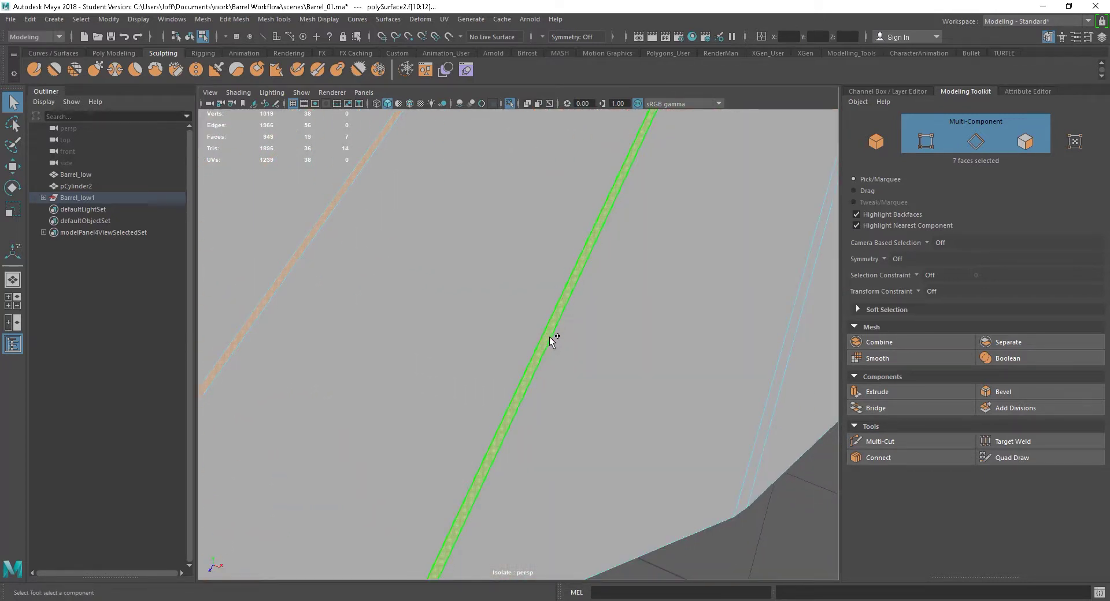
left_click(550, 337, "shift")
left_click(788, 355, "shift")
Step: Restrict the selection to faces and add the last narrow bevel strip beside the lid's outer rim
left_click_drag(755, 417, 753, 304, "alt")
left_click(753, 294, "shift")
left_click(753, 293, "shift")
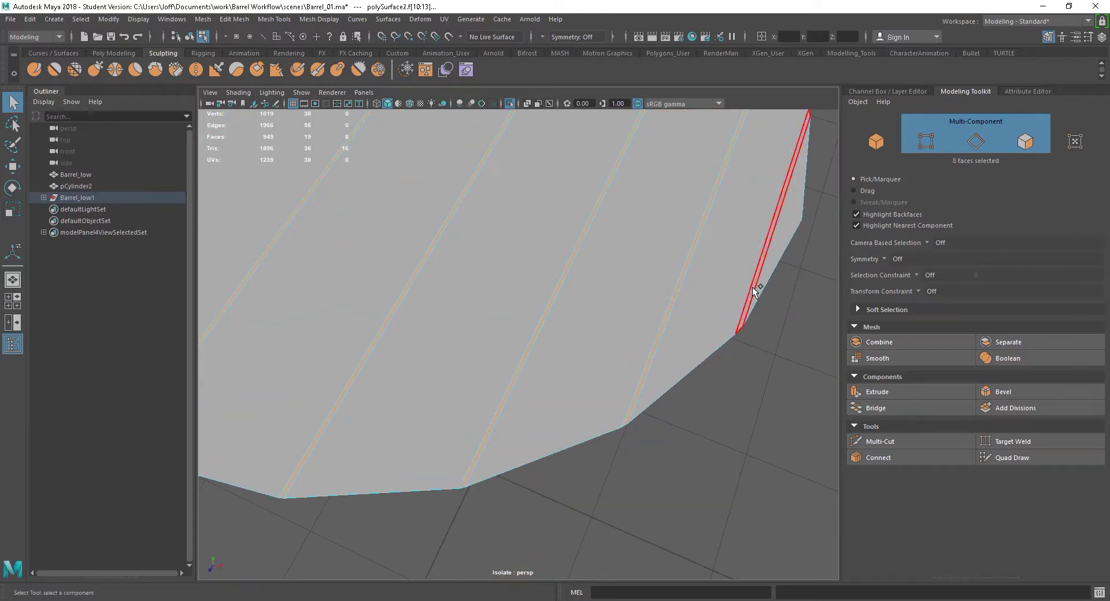
left_click(753, 288, "shift")
left_click_drag(681, 376, 702, 363, "alt")
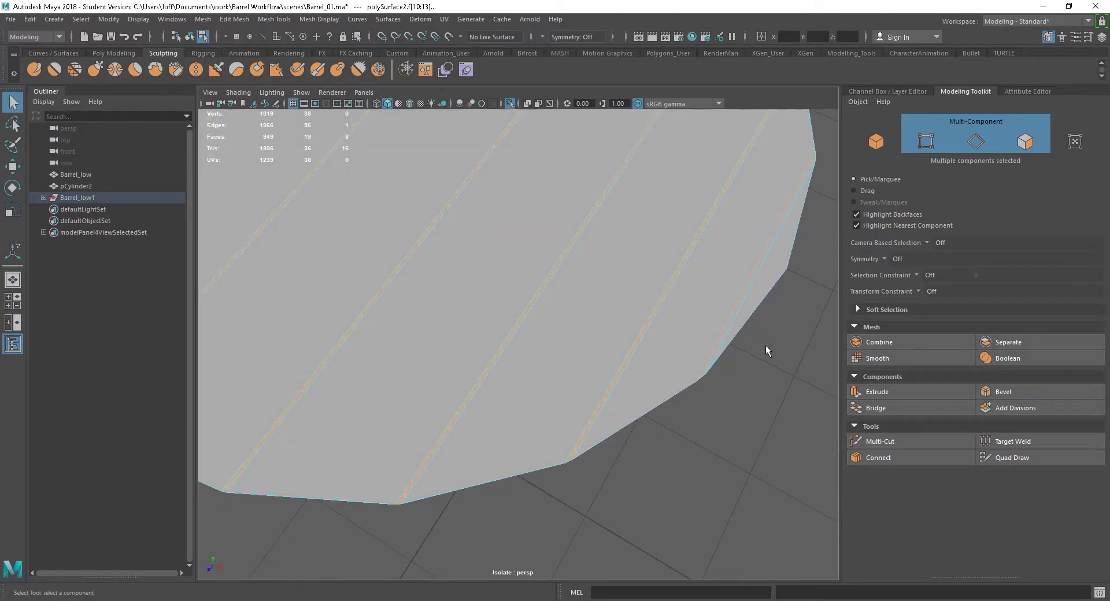
left_click(728, 318, "shift")
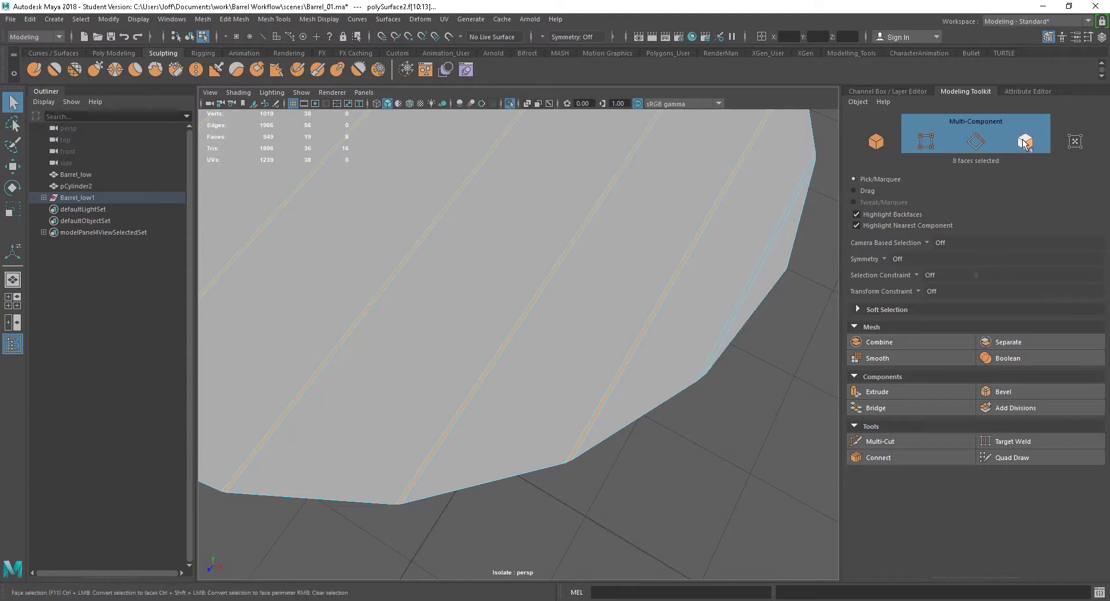
left_click(1018, 143)
left_click(728, 327, "shift")
Step: Extrude the nine selected bevel strips on the lid with an offset of 0.1
right_click_drag(728, 330, 590, 399, "alt")
left_click_drag(590, 399, 491, 377, "alt")
right_click_drag(490, 377, 519, 389, "alt")
middle_click_drag(518, 389, 571, 379, "alt")
right_click_drag(492, 377, 535, 387, "alt")
middle_click_drag(535, 386, 580, 373, "alt")
right_click_drag(580, 373, 600, 367, "alt")
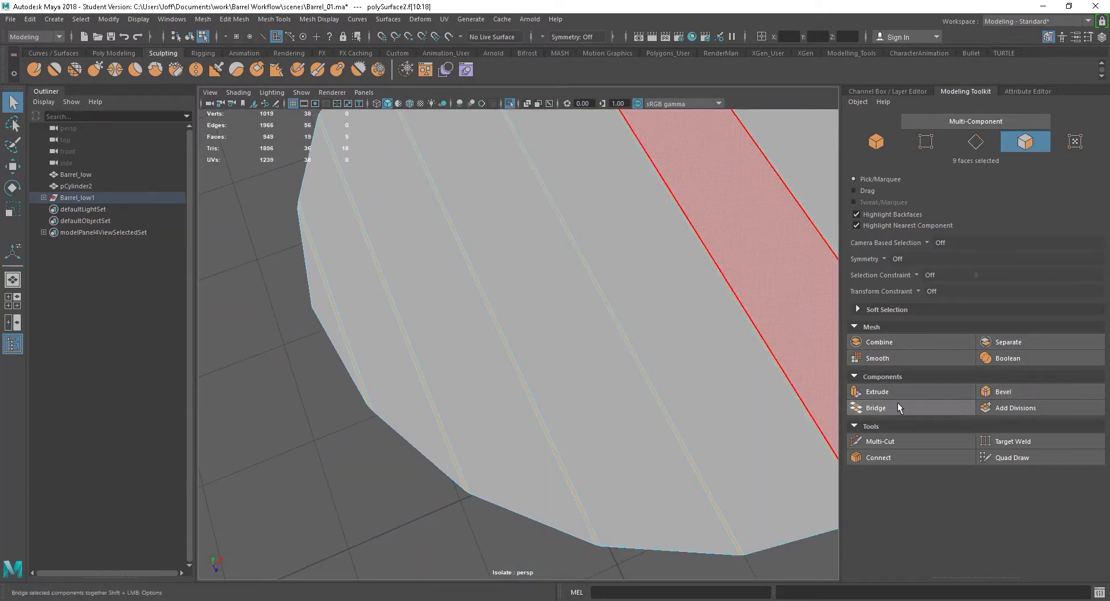
left_click(879, 392)
right_click_drag(512, 348, 417, 370, "alt")
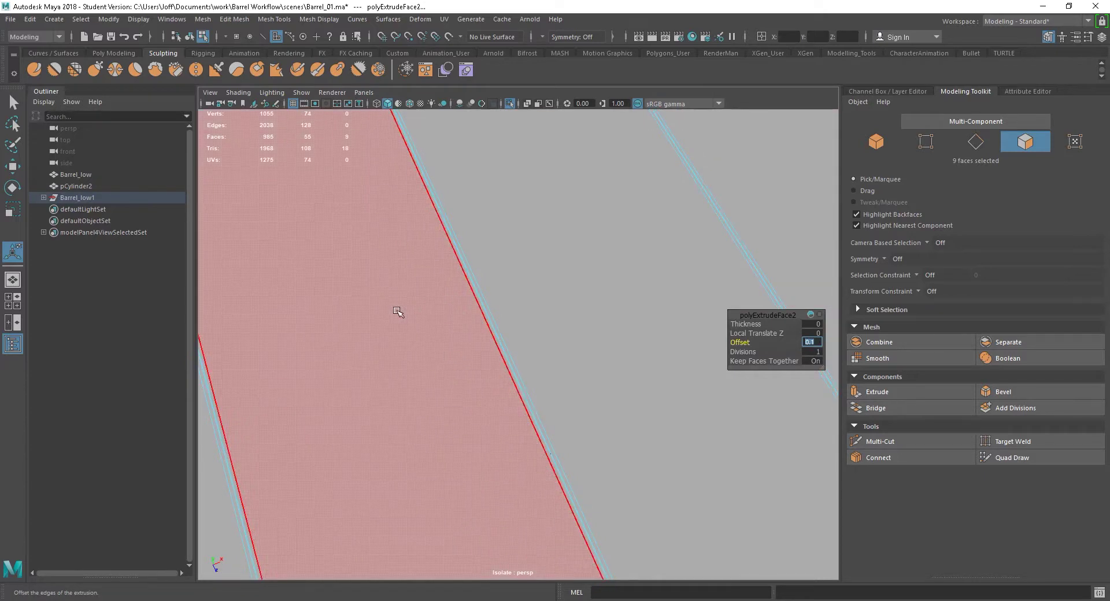
right_click_drag(398, 313, 456, 338, "alt")
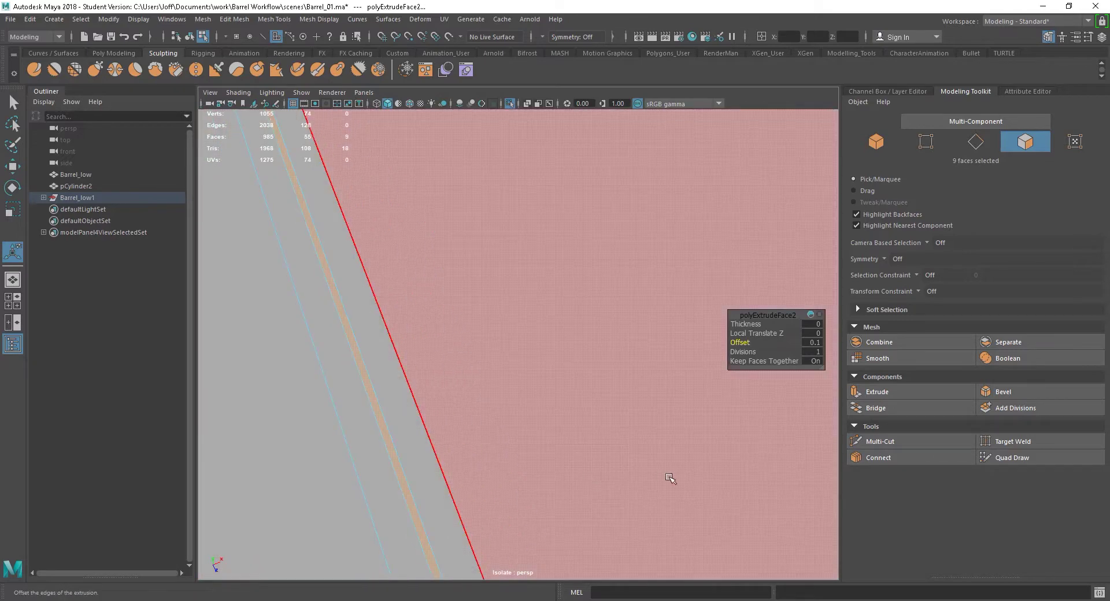
Step: Try a larger offset of about 0.3 on the lid strip extrusion and set it back to 0.1
mouse_move(668, 477)
right_mouse_down("alt")
mouse_move(637, 466)
mouse_move(651, 475)
right_mouse_up("alt")
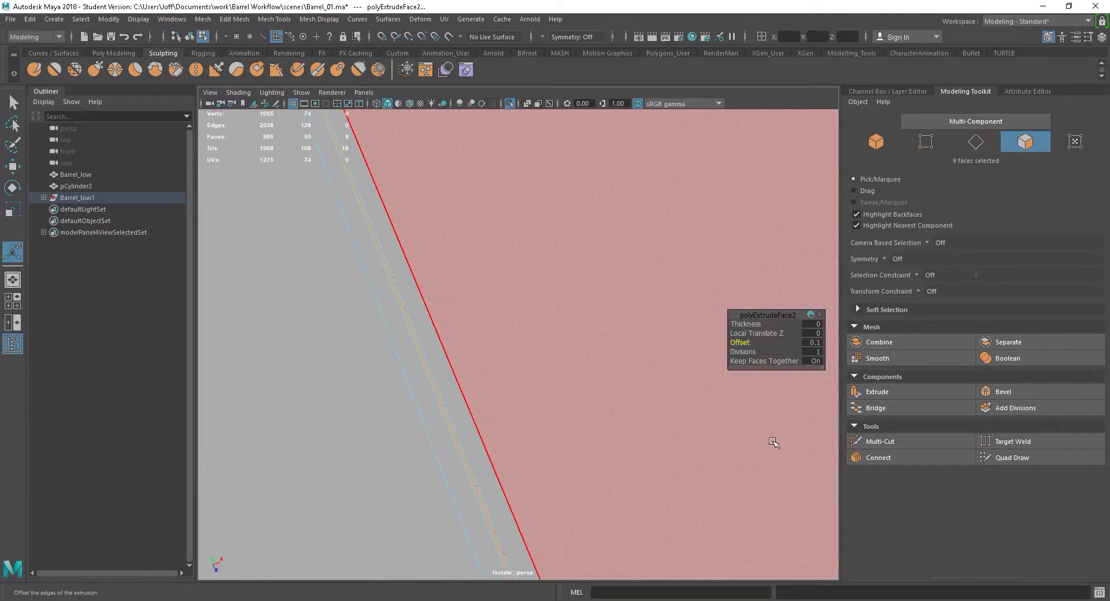
middle_click_drag(742, 342, 748, 343)
left_click(820, 343)
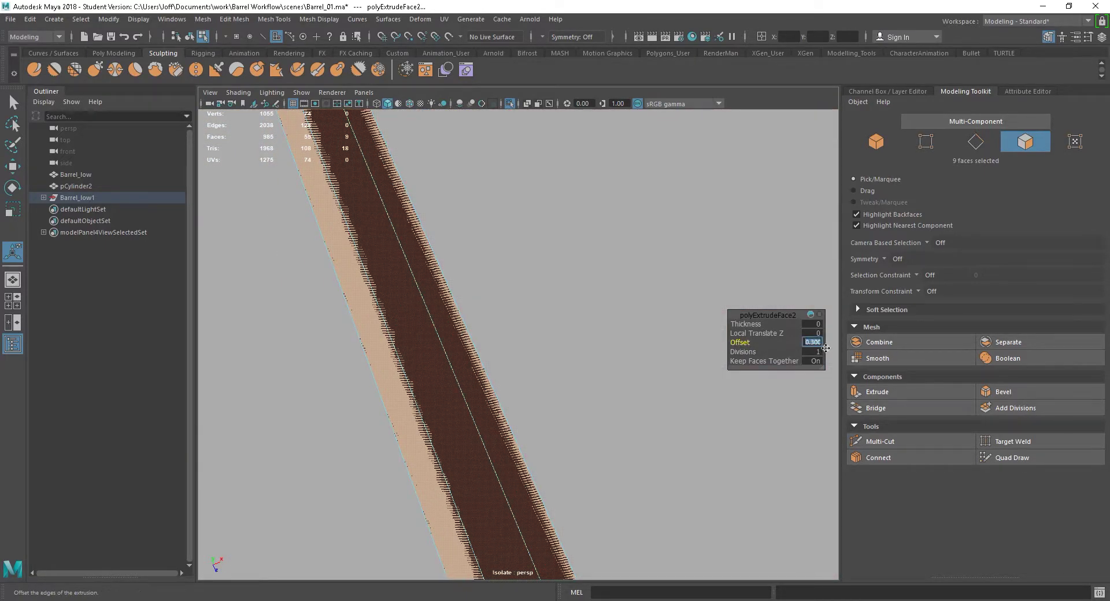
key("Return")
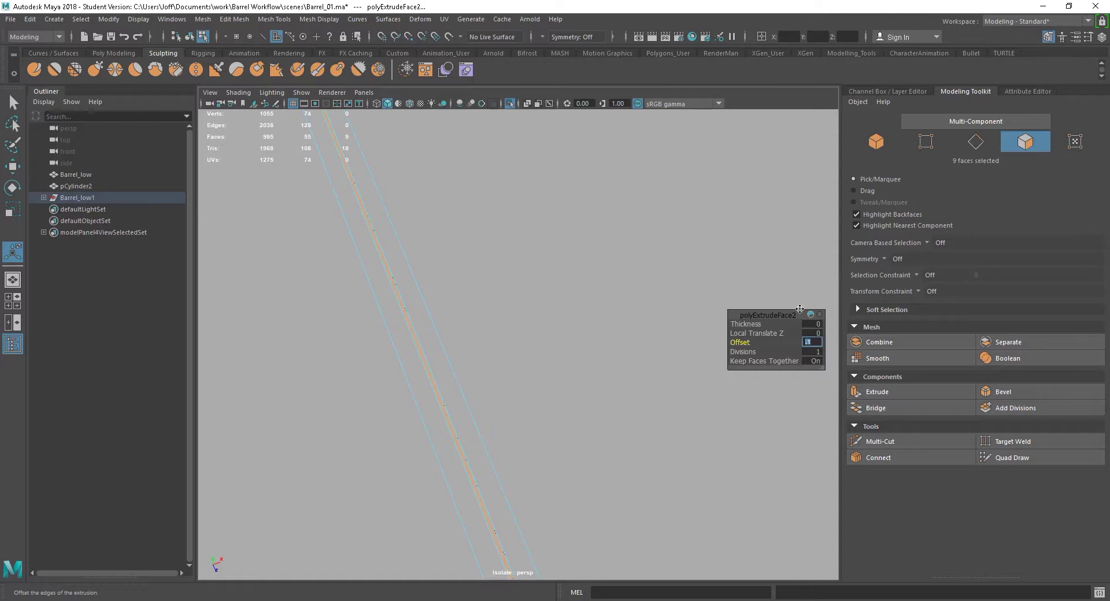
right_click_drag(527, 382, 605, 424, "alt")
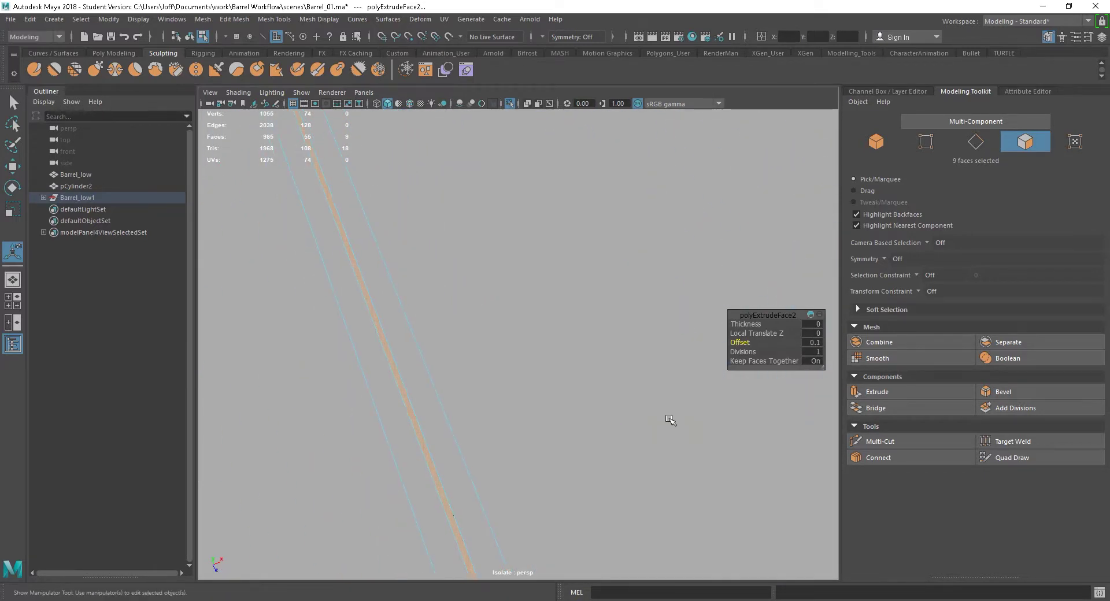
left_click(813, 342)
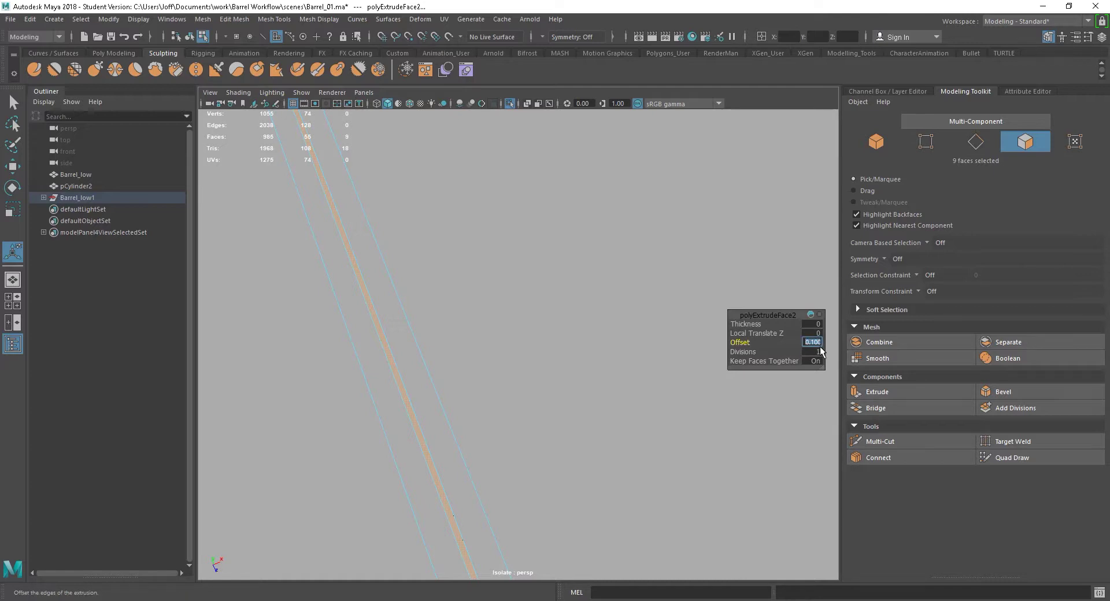
key("Return")
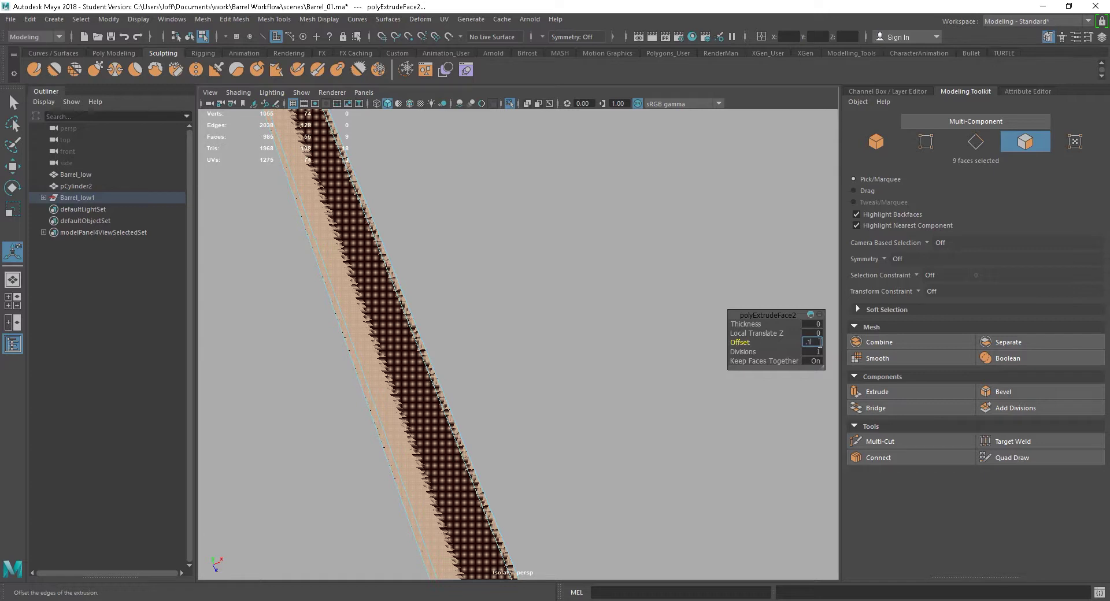
type(".1")
key("Return")
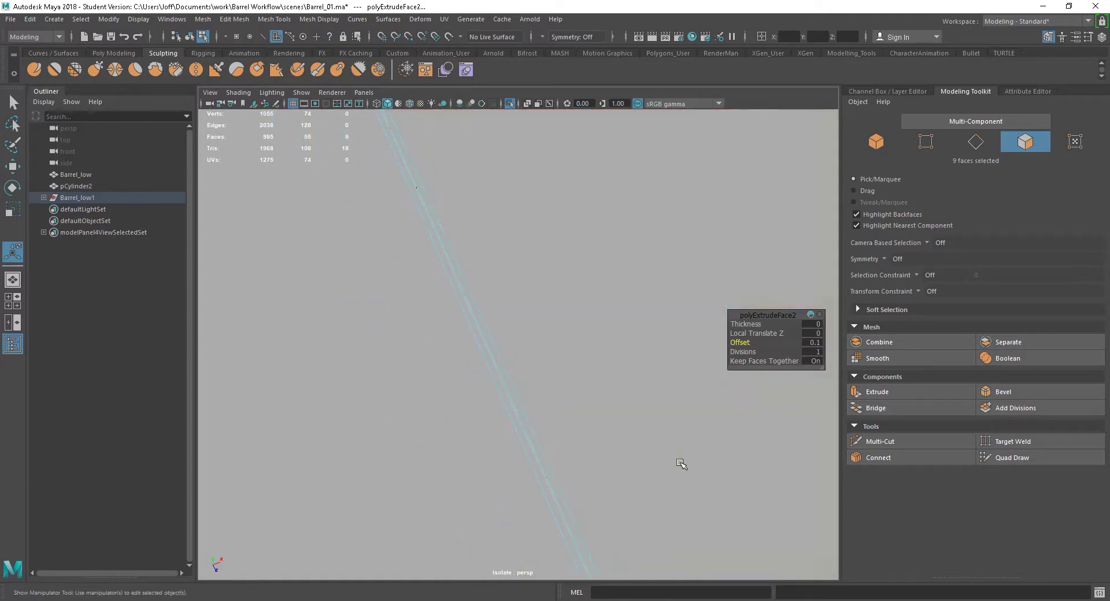
Step: Set the lid strip extrusion's thickness to -0.1 and inspect the groove's end at the lid edge
left_click(813, 325)
type("-0.1")
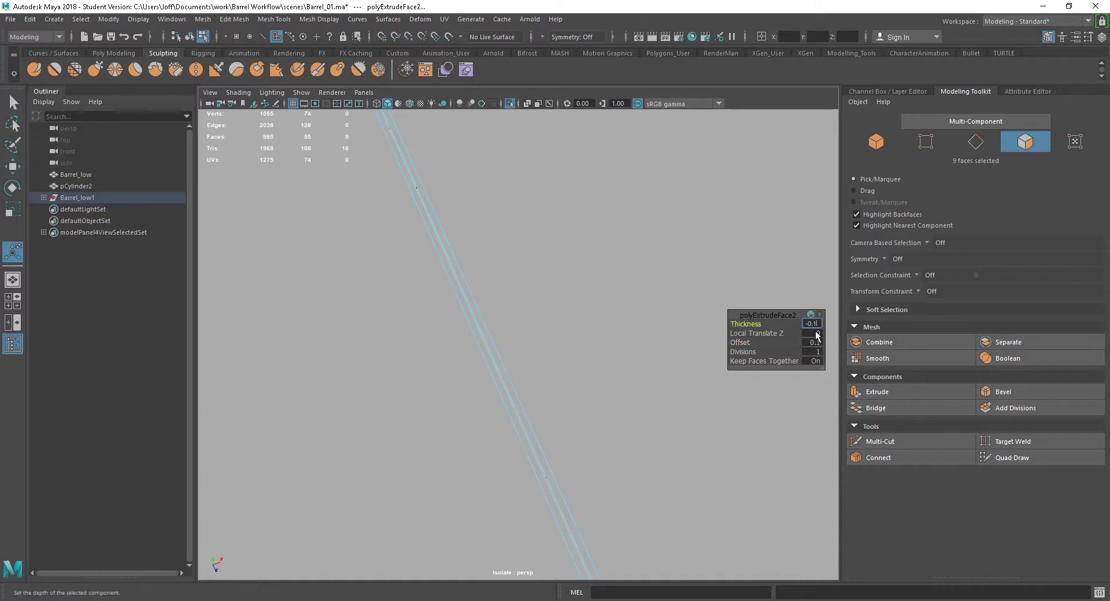
key("Return")
right_click_drag(630, 325, 540, 350, "alt")
left_click_drag(540, 350, 490, 281, "alt")
right_click_drag(489, 282, 500, 258, "alt")
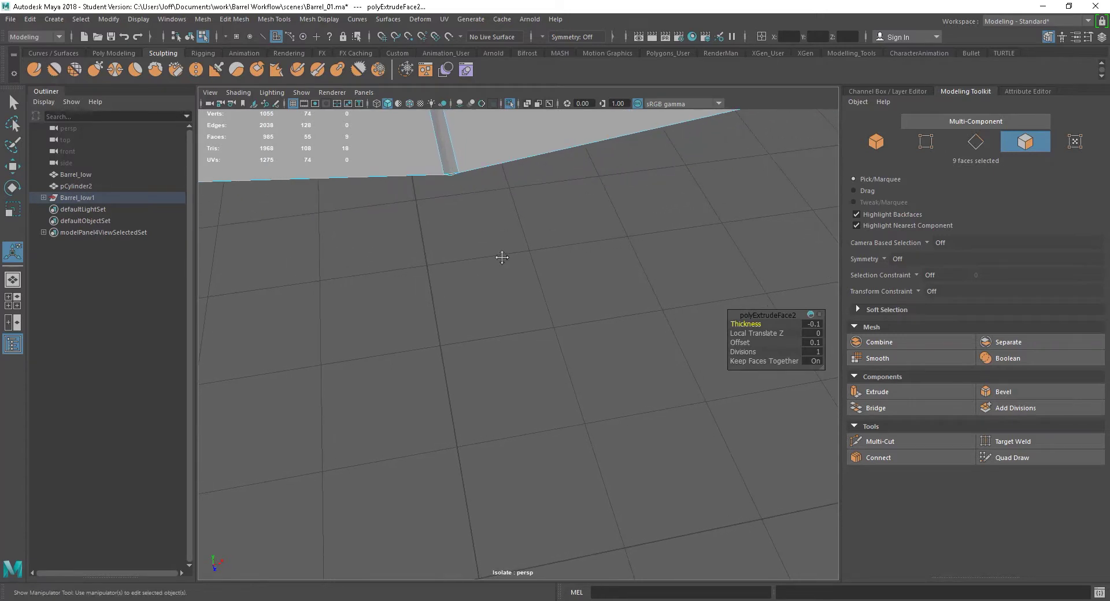
middle_click_drag(501, 256, 505, 299, "alt")
right_click_drag(505, 299, 529, 309, "alt")
left_click_drag(529, 309, 538, 320, "alt")
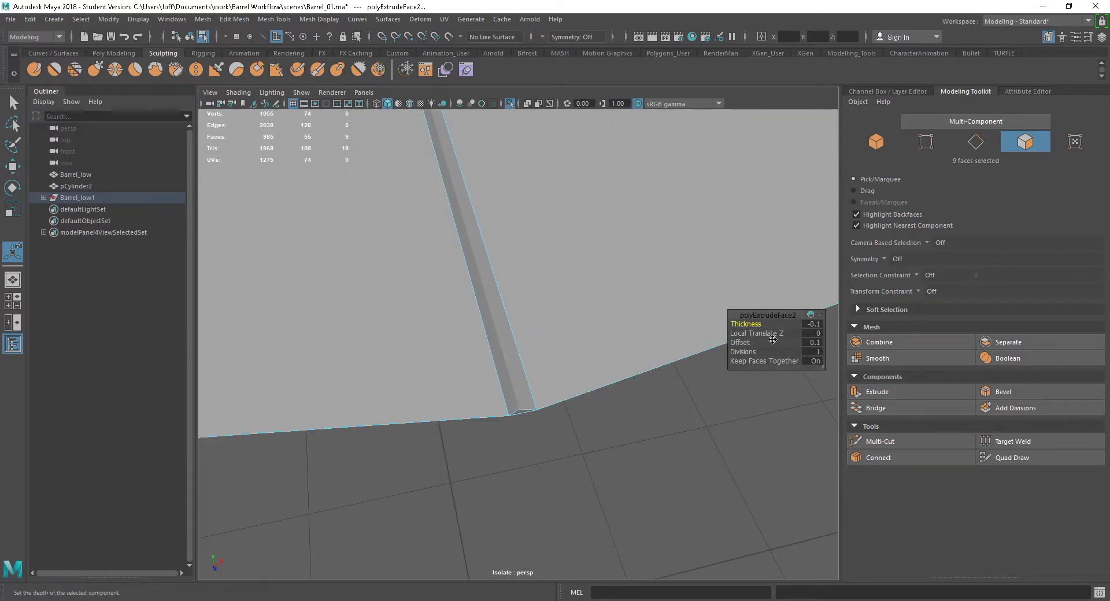
Step: Try an offset of 0.3 on the recessed lid strips and return the offset to 0.1
mouse_move(748, 344)
left_mouse_down()
mouse_move(747, 326)
mouse_move(749, 342)
left_mouse_up()
left_click(814, 343)
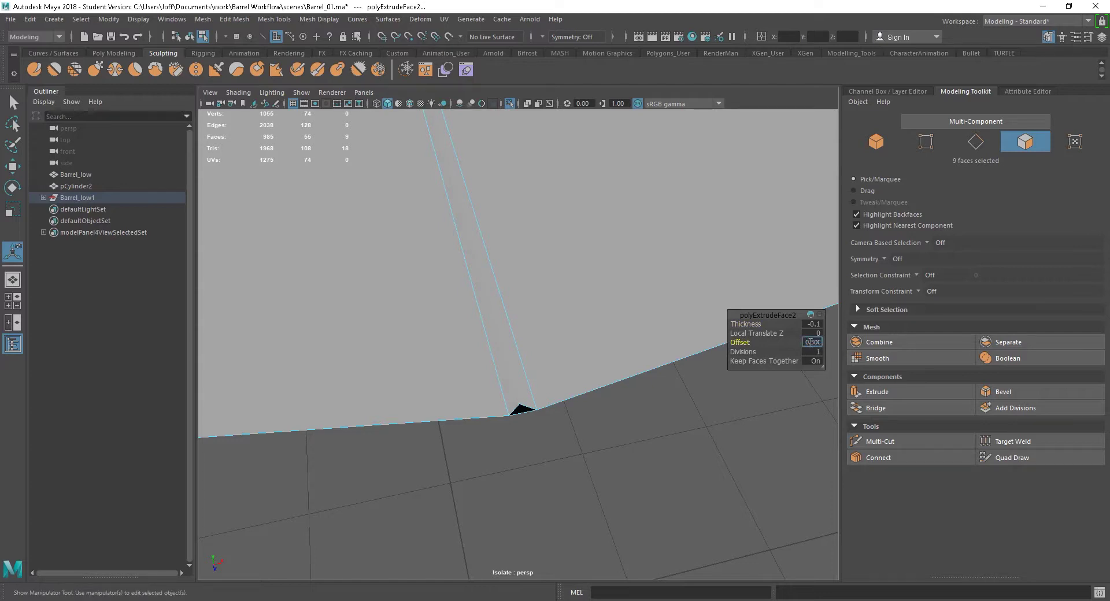
key("Return")
right_click_drag(555, 364, 652, 351, "alt")
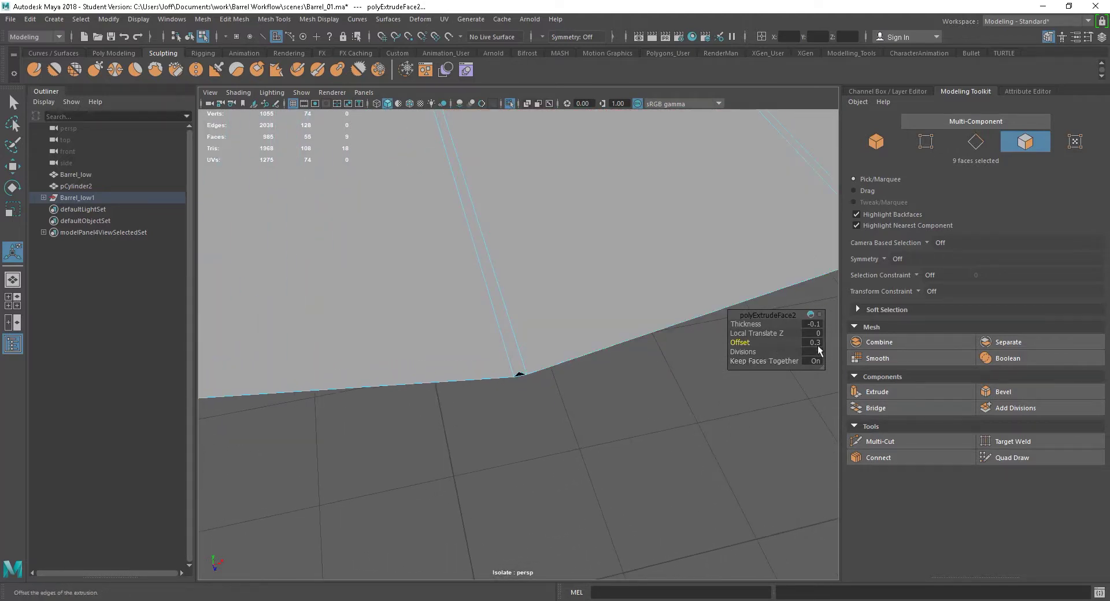
left_click(806, 343)
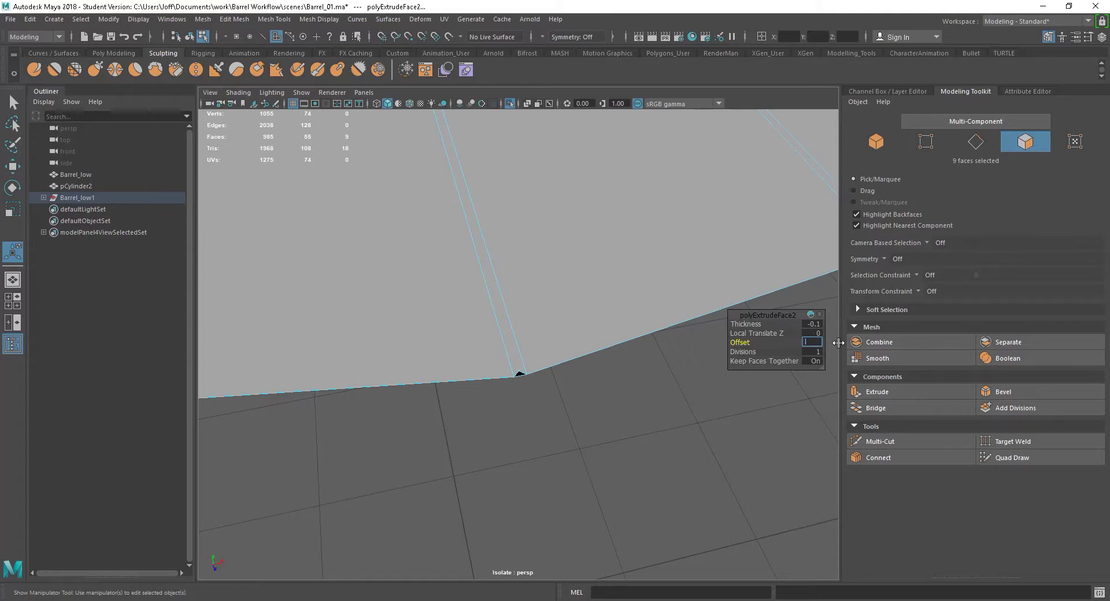
type("0.1")
key("Return")
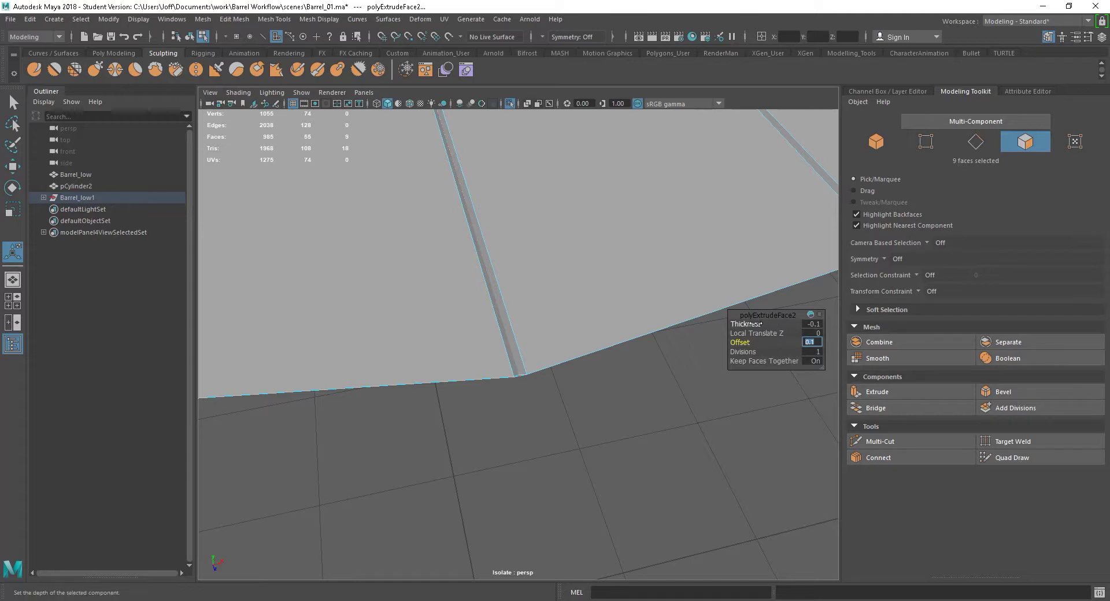
Step: Set the extrusion's thickness to 0 and inspect the inset strip at the lid edge up close
left_click(778, 325)
type("0")
key("Return")
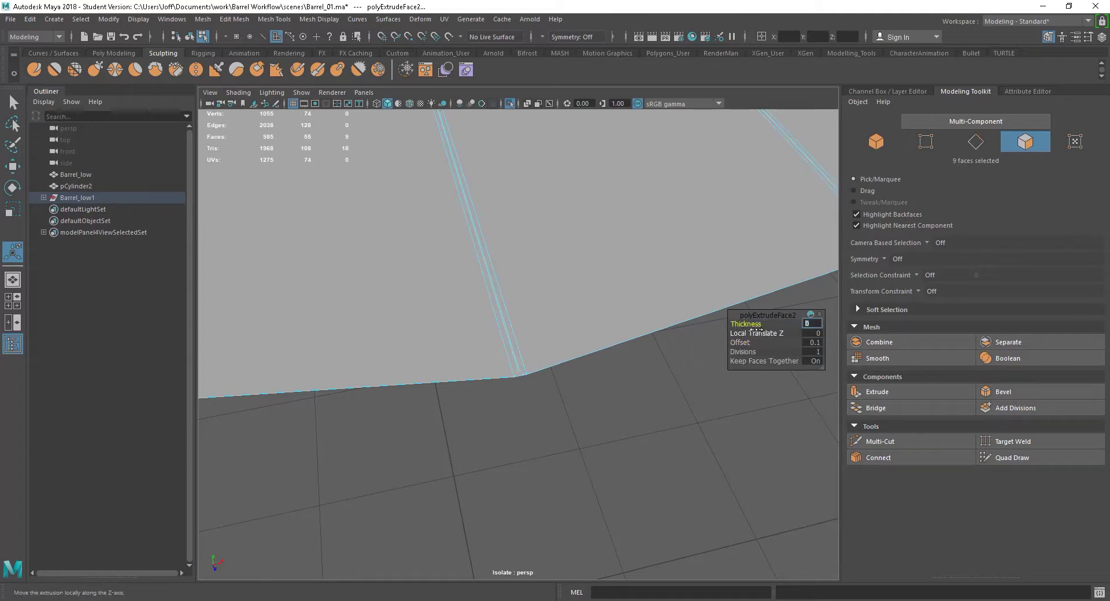
scroll(546, 363, "up", 5)
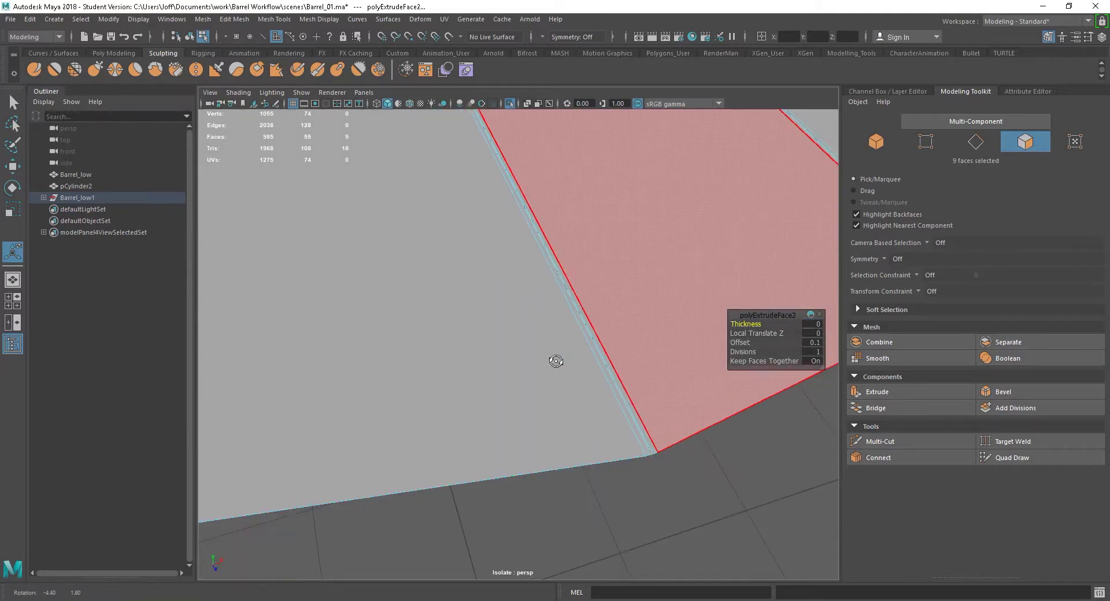
scroll(546, 364, "up", 6)
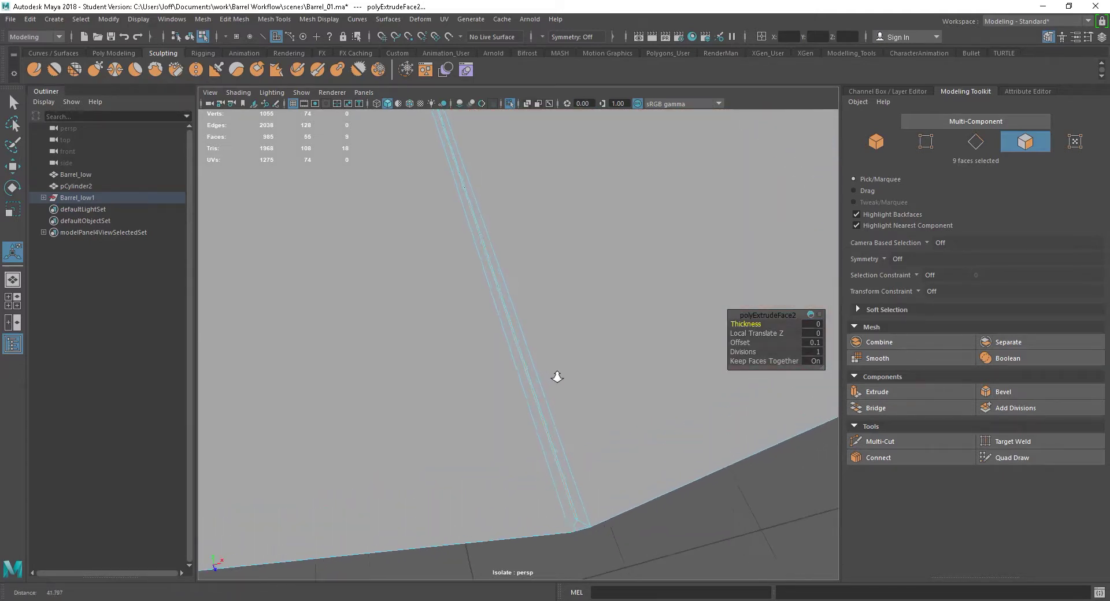
middle_click_drag(553, 368, 536, 361, "alt")
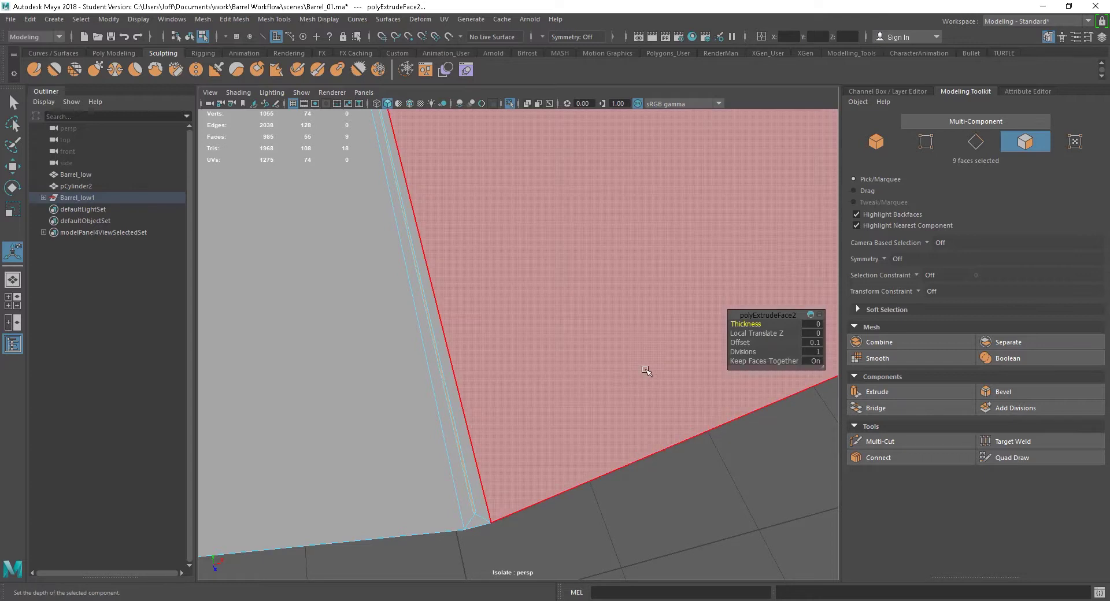
Step: Undo the thickness and offset changes on the lid strip extrusion until both values are 0
key("ctrl+z")
key("ctrl+z")
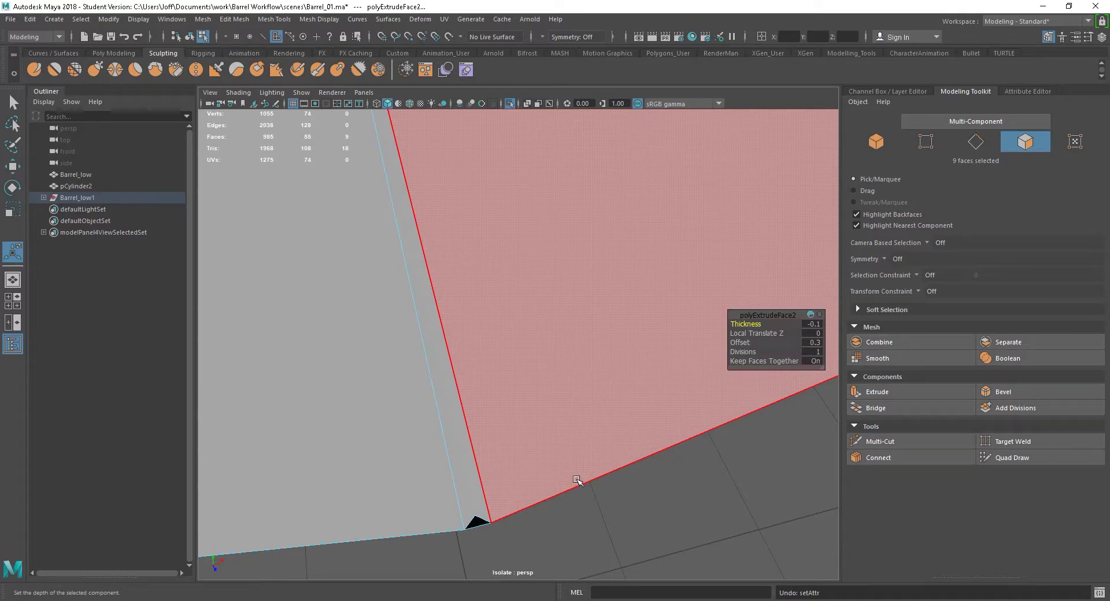
key("ctrl+z")
key("ctrl+z")
key("ctrl+z")
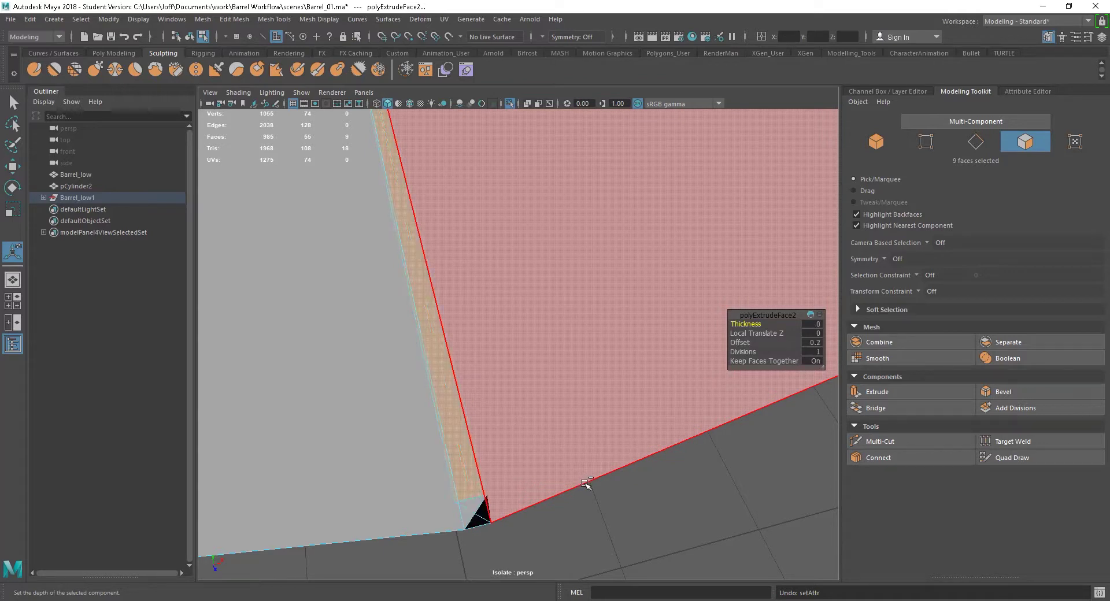
key("ctrl+z")
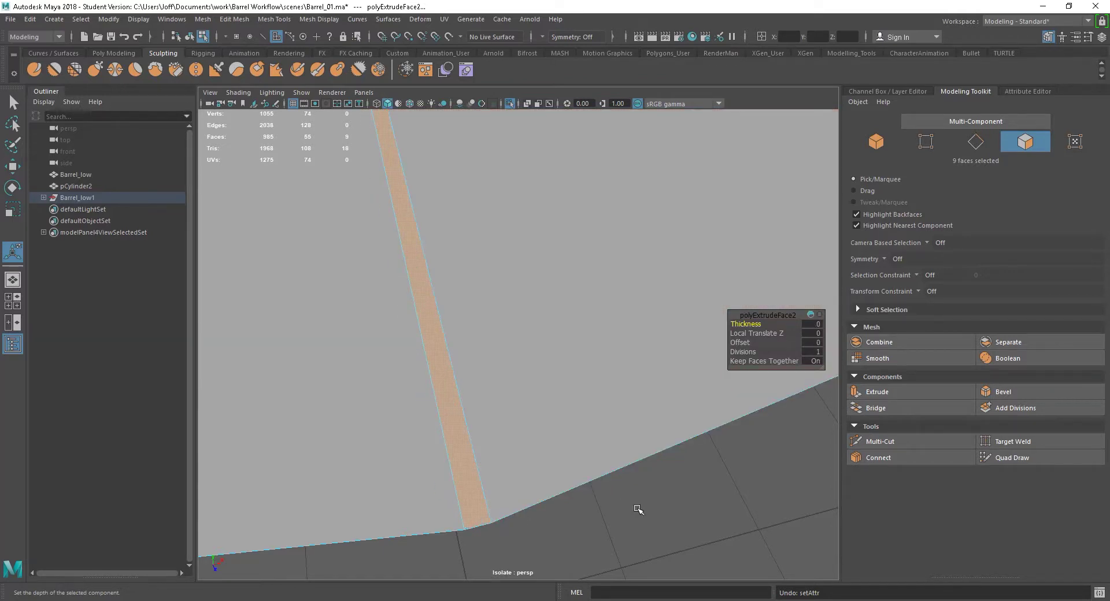
right_click_drag(637, 509, 673, 510, "alt")
left_click_drag(551, 444, 570, 466, "alt")
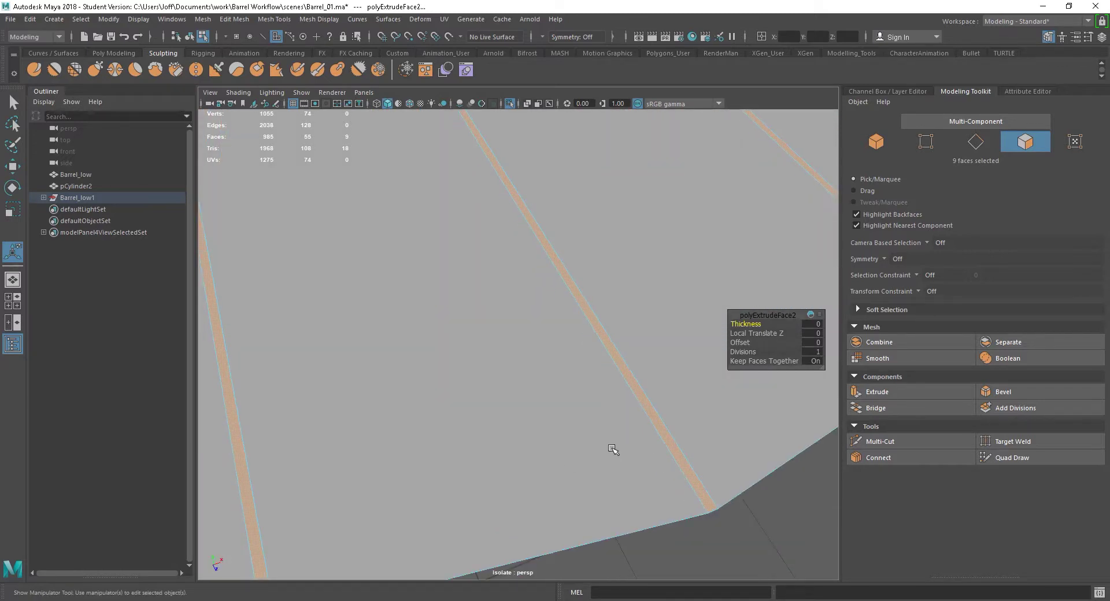
key("ctrl+z")
key("ctrl+z")
key("ctrl+z")
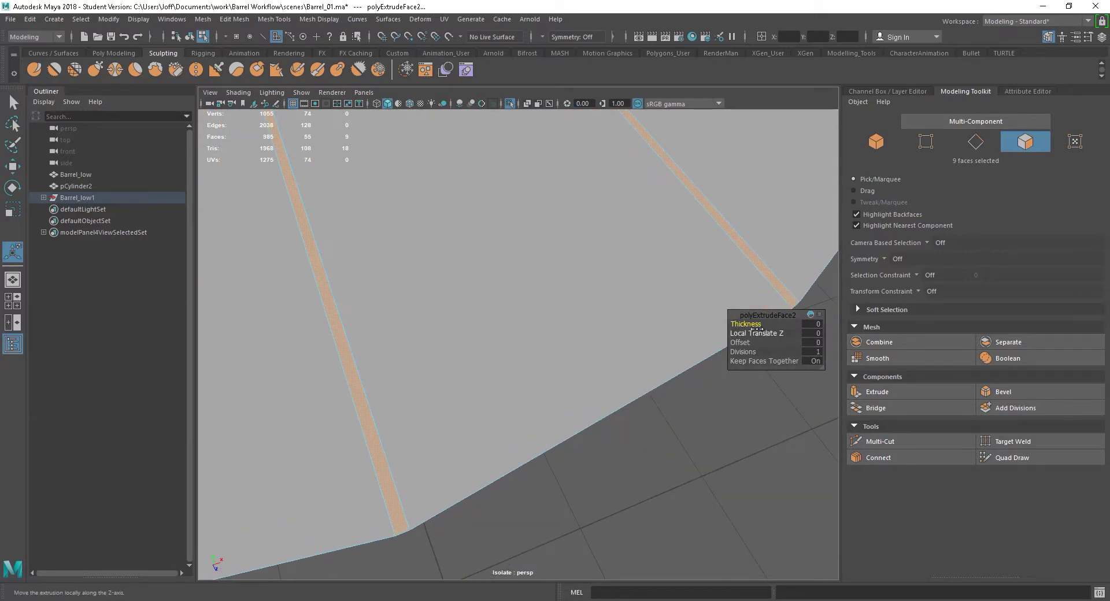
Step: Sink the extruded lid strips inward with a thickness of -0.1
left_click_drag(757, 330, 740, 330)
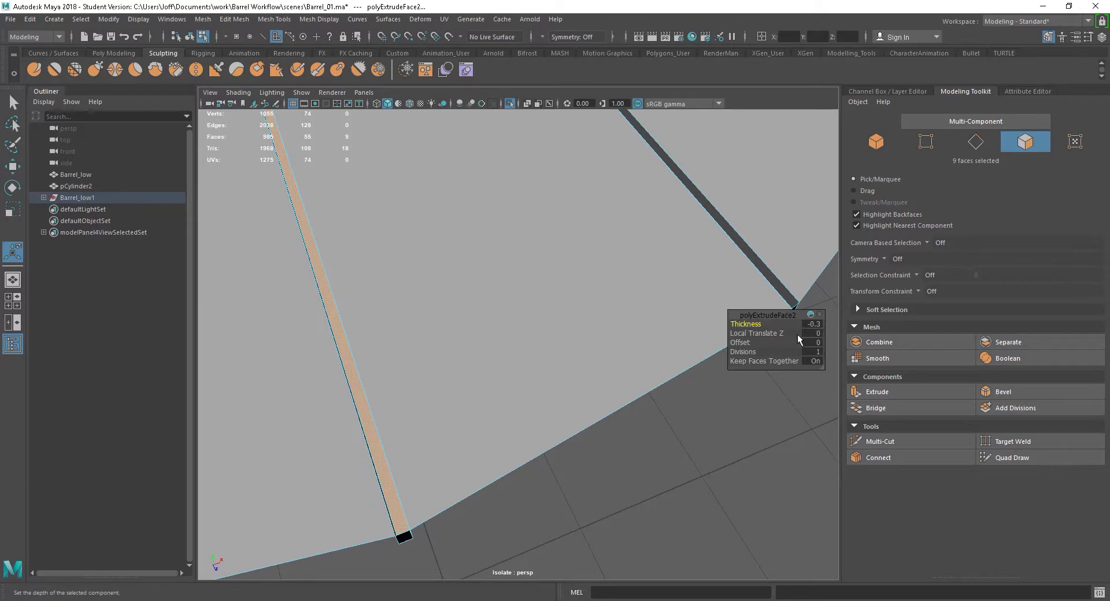
left_click_drag(572, 417, 578, 416, "alt")
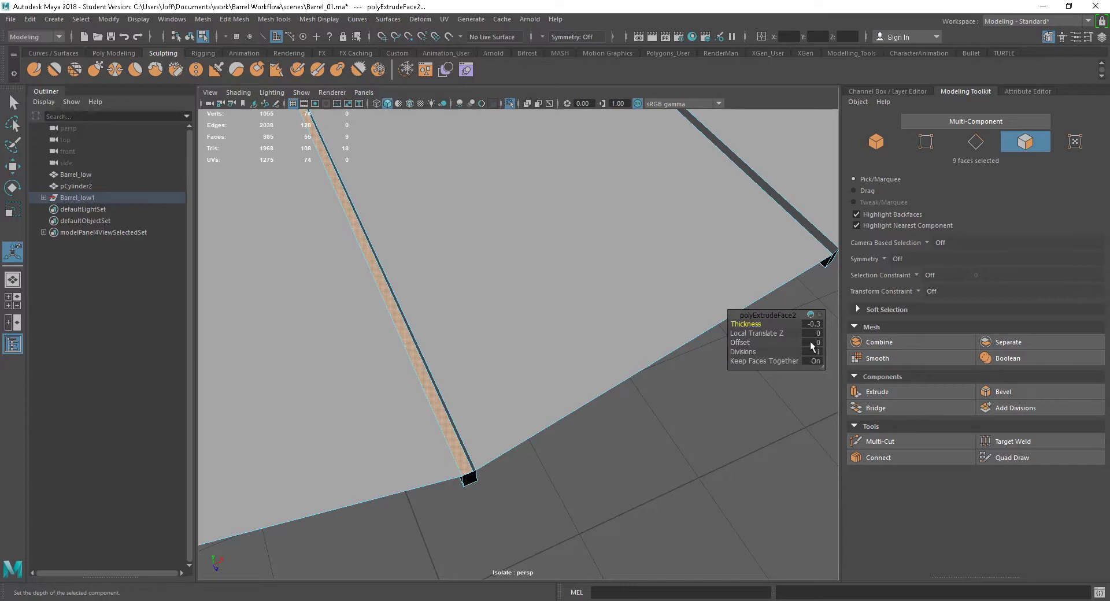
left_click(816, 326)
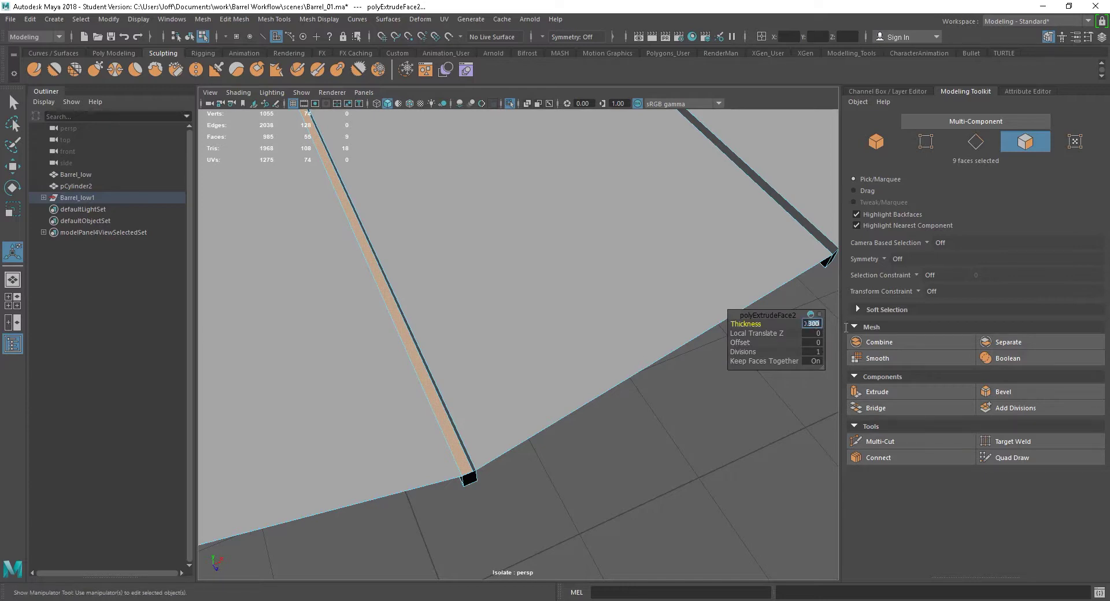
type("-0.1")
key("Return")
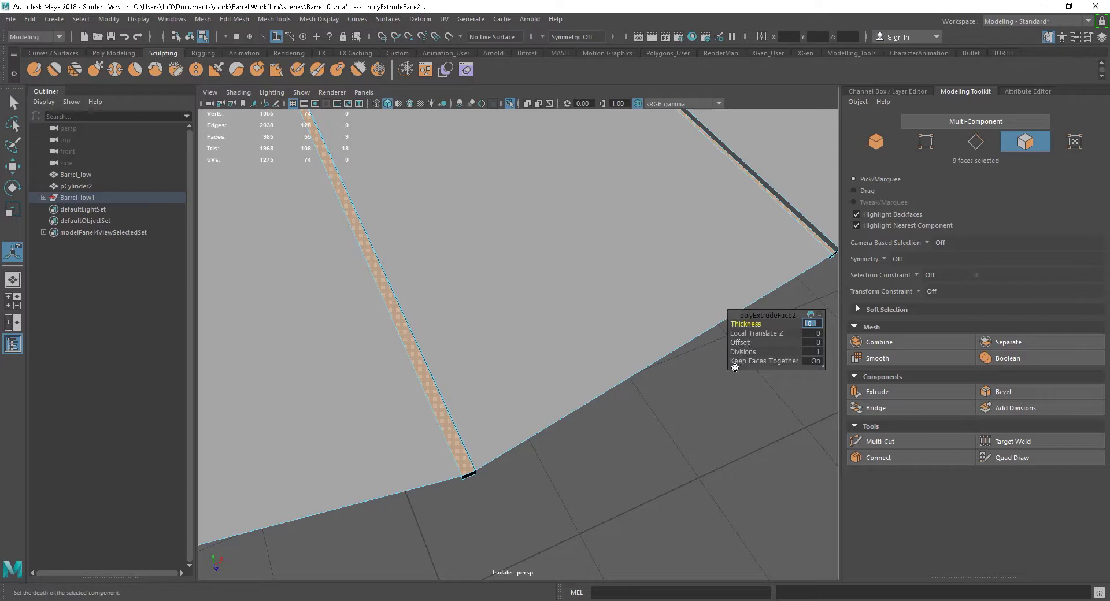
Step: Turn off Keep Faces Together for the lid strip extrusion and set its offset to 0.1
left_click(817, 361)
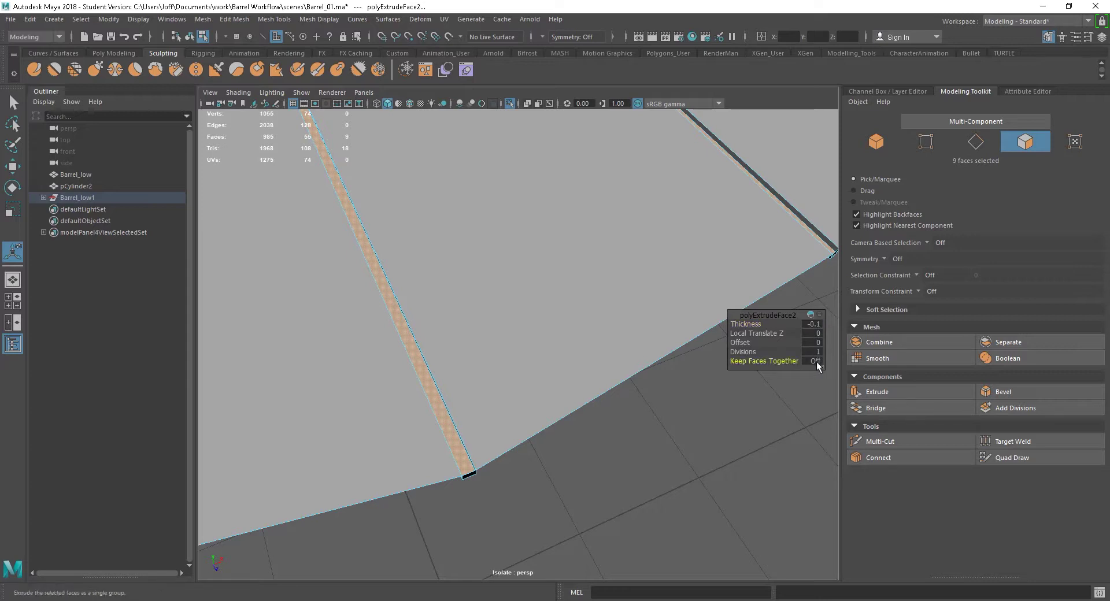
scroll(548, 457, "down", 5)
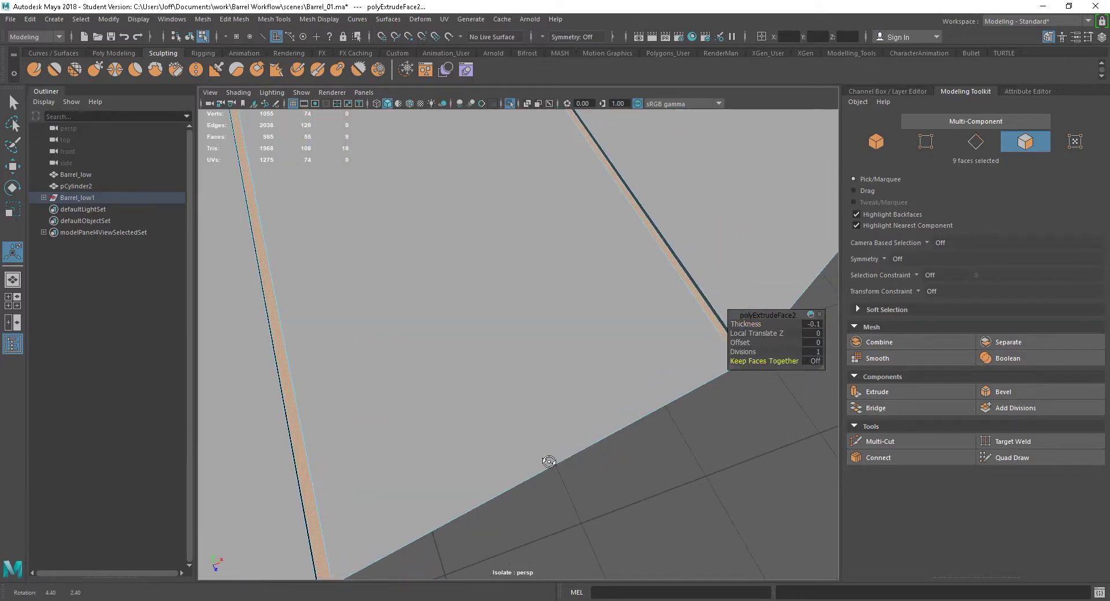
left_click_drag(514, 440, 537, 444, "alt")
scroll(376, 281, "up", 3)
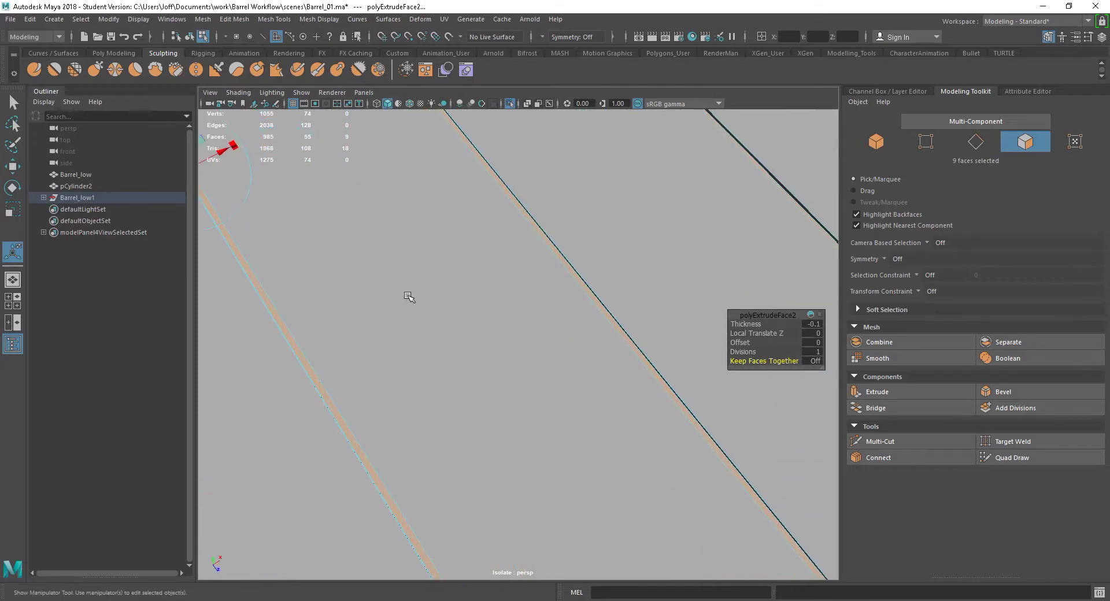
middle_click_drag(408, 297, 483, 367, "alt")
scroll(600, 412, "down", 2)
right_click_drag(600, 412, 720, 472, "alt")
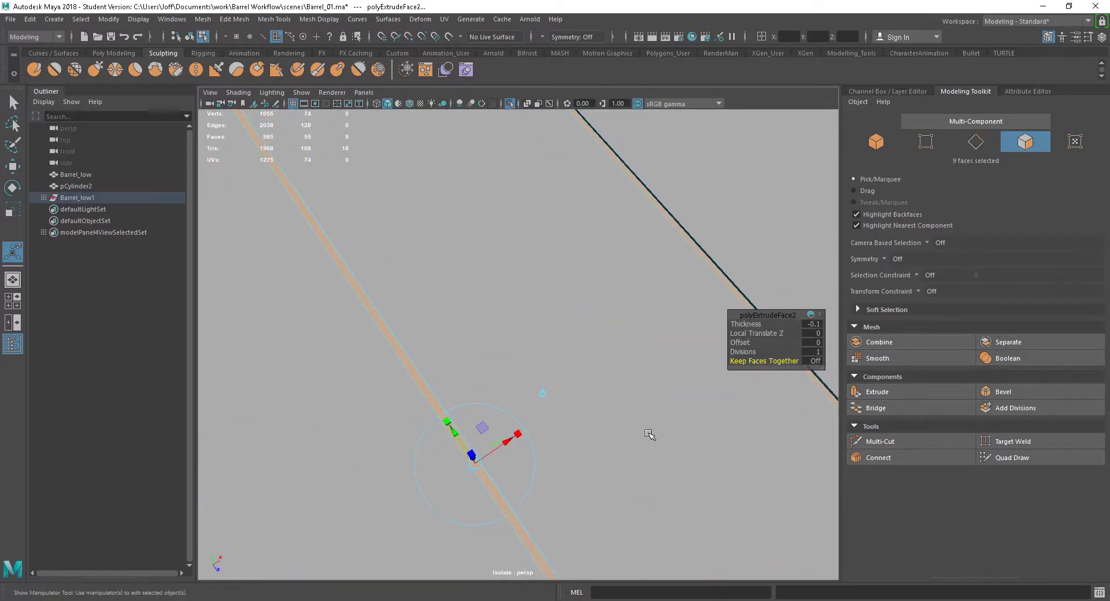
middle_click_drag(650, 436, 603, 407, "alt")
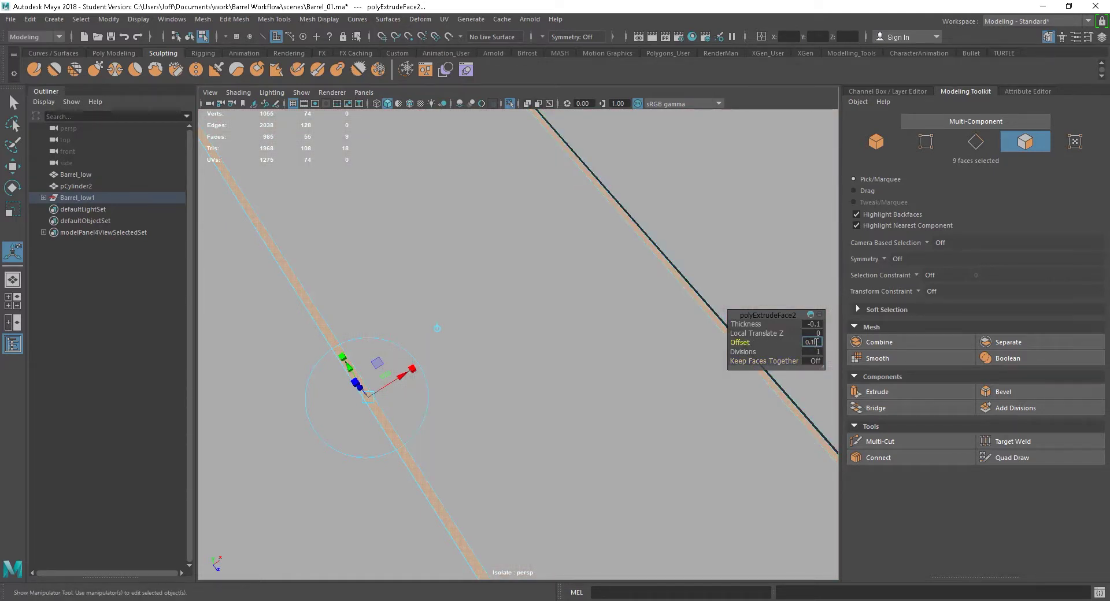
key("Return")
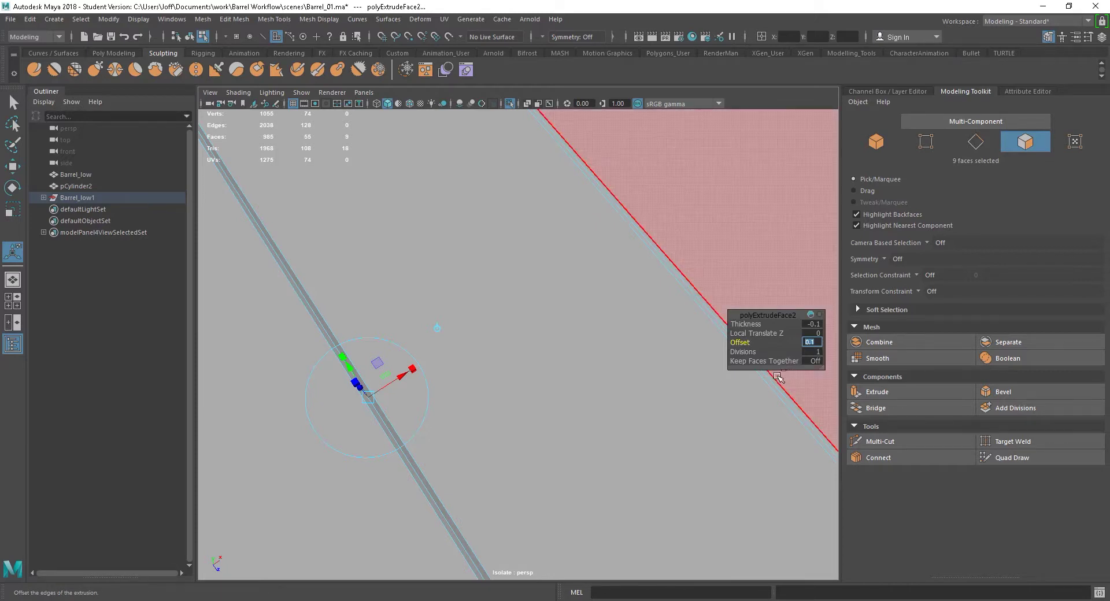
Step: Reduce the lid strip extrusion's offset to 0.05 and check the grooves between the planks
left_click(816, 342)
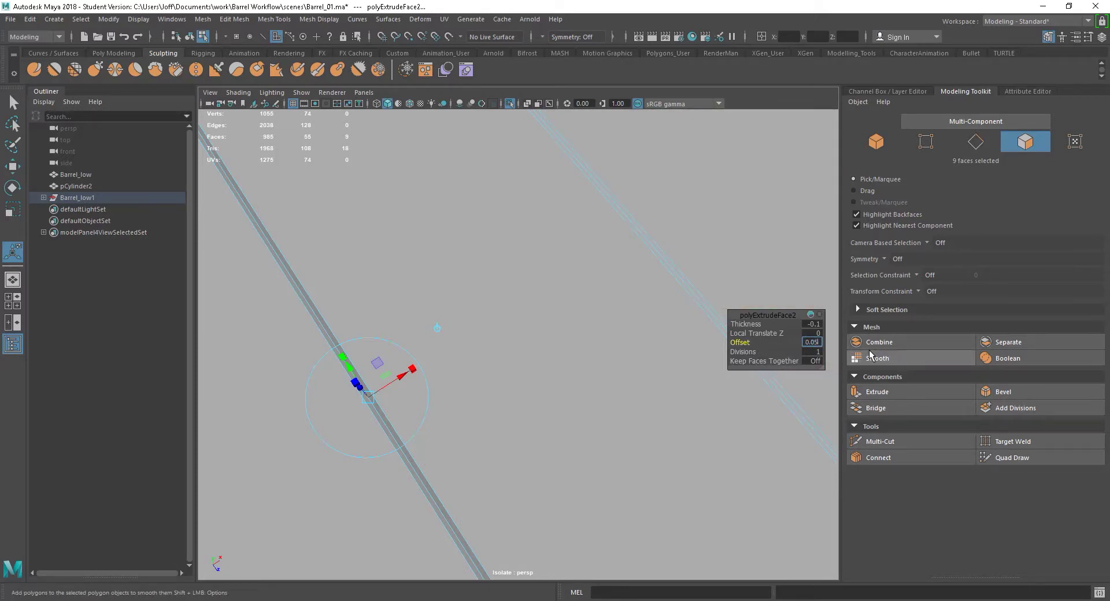
key("Return")
mouse_move(543, 428)
left_mouse_down("alt")
mouse_move(566, 446)
mouse_move(550, 446)
mouse_move(540, 417)
mouse_move(558, 419)
left_mouse_up("alt")
right_click_drag(557, 419, 533, 400, "alt")
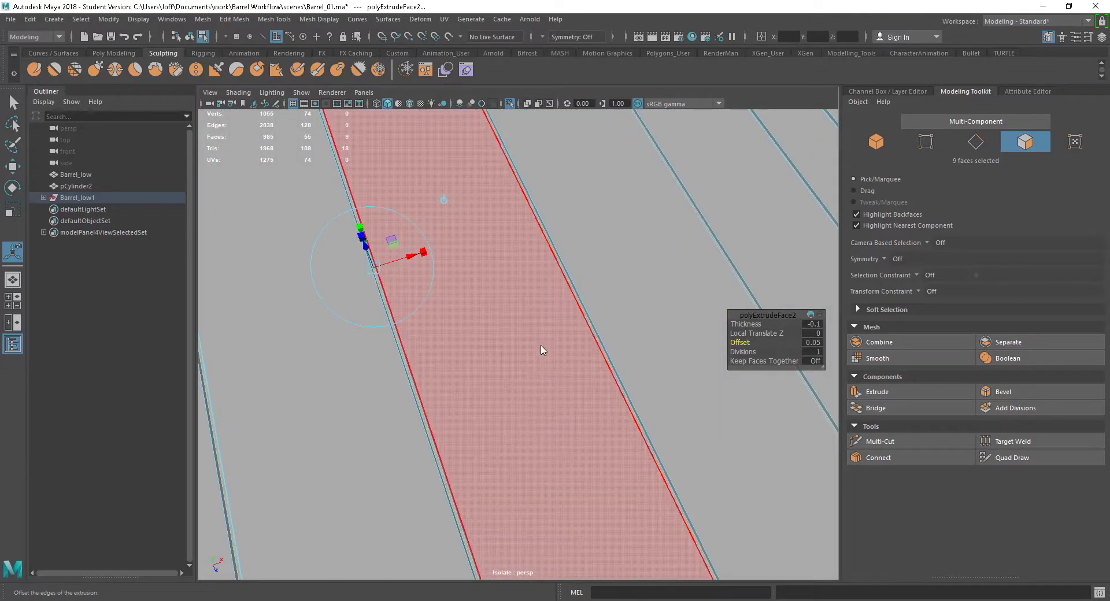
Step: Return to object selection, select the planked lid and end its isolation to bring back the whole barrel
right_click_drag(541, 279, 596, 265)
right_click_drag(643, 455, 628, 453, "alt")
left_click(628, 453)
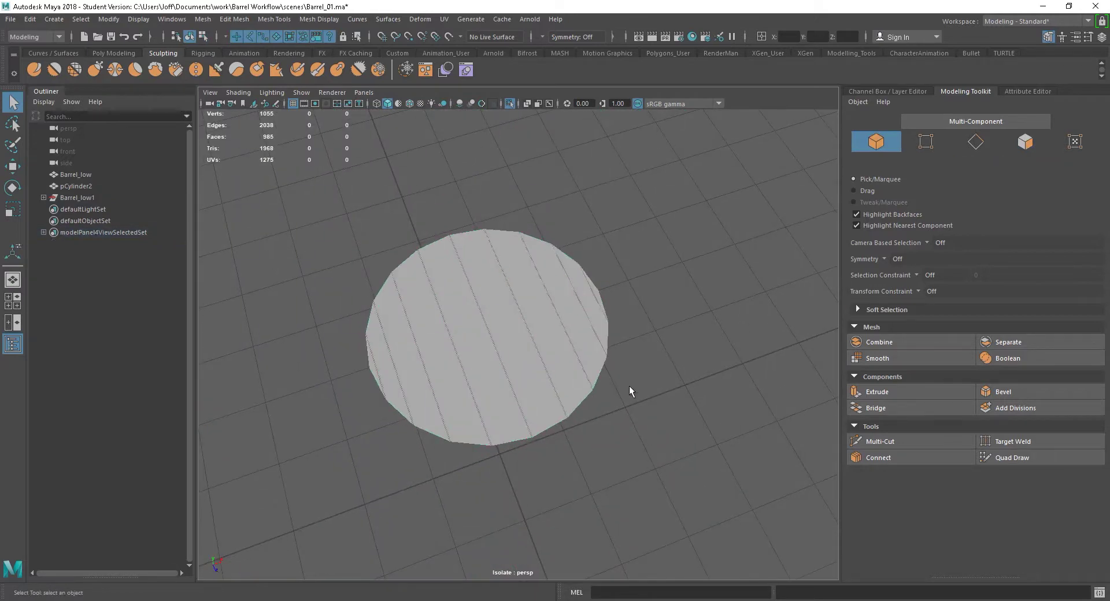
left_click_drag(629, 387, 647, 377, "alt")
right_click_drag(646, 377, 634, 404, "alt")
left_click_drag(634, 404, 616, 453, "alt")
left_click(468, 387)
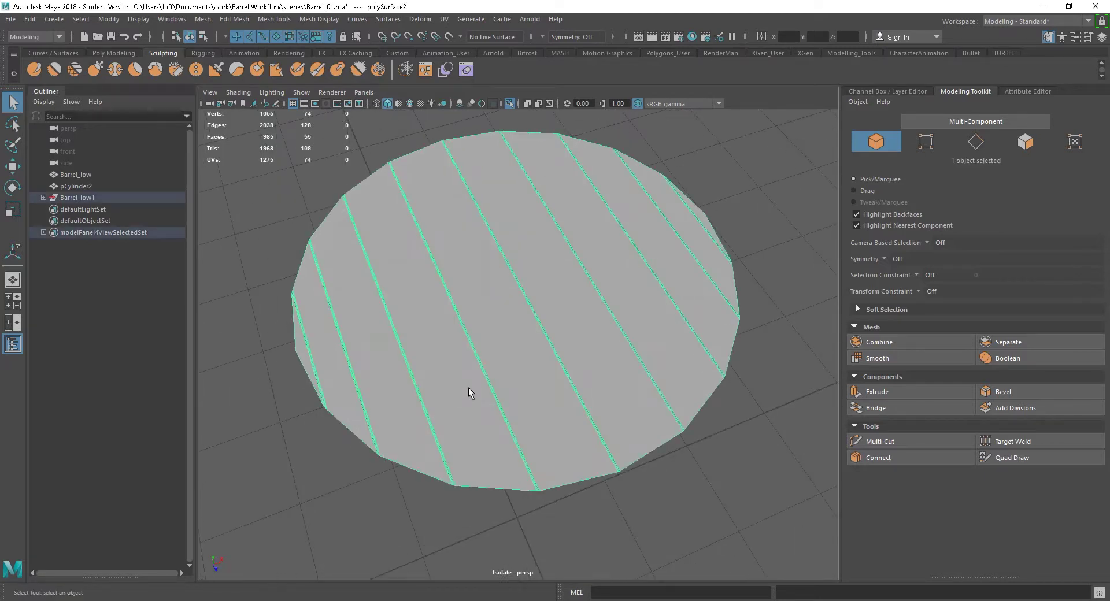
key("ctrl+1")
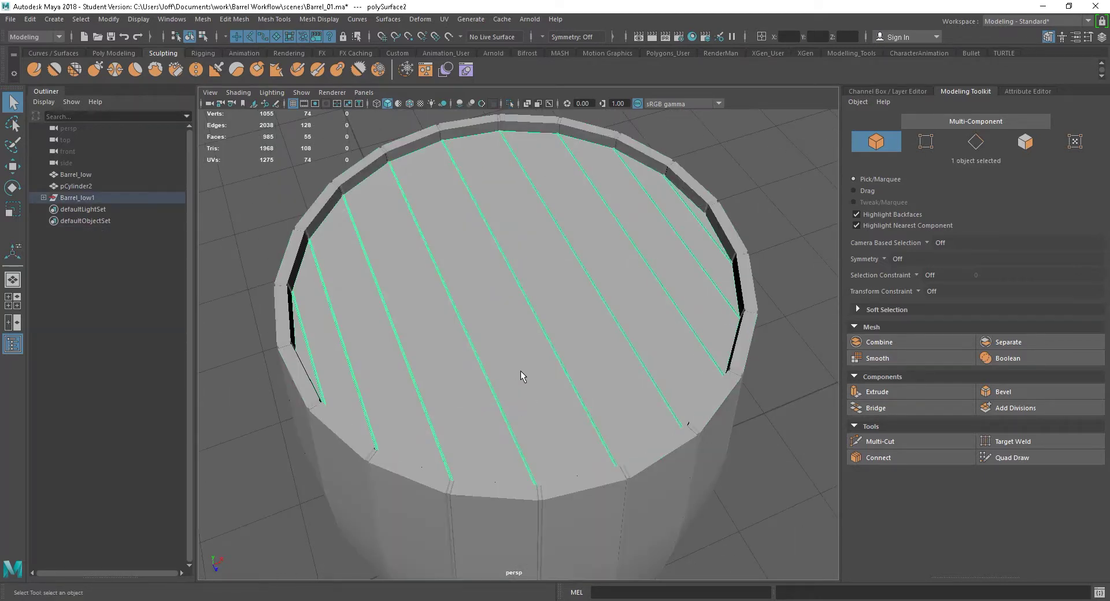
Step: Examine the barrel's underside and compare its plain bottom lid with the planked top lid
scroll(629, 462, "down", 3)
left_click(740, 485)
left_click_drag(738, 477, 518, 409, "alt")
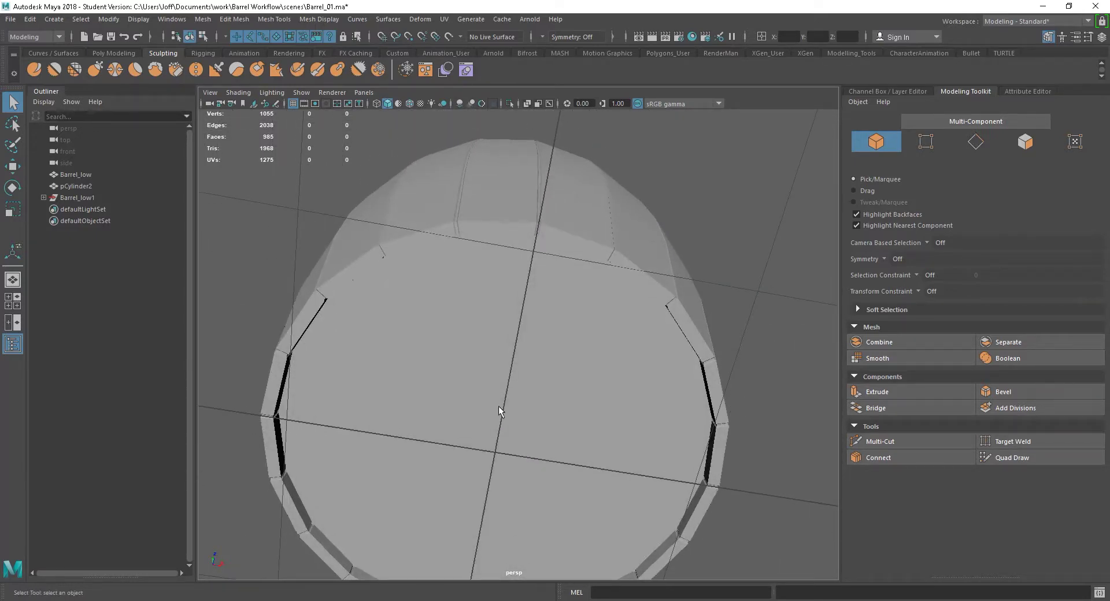
left_click(500, 412)
left_click_drag(668, 359, 660, 477, "alt")
scroll(550, 424, "down", 5)
left_click_drag(547, 424, 540, 477, "alt")
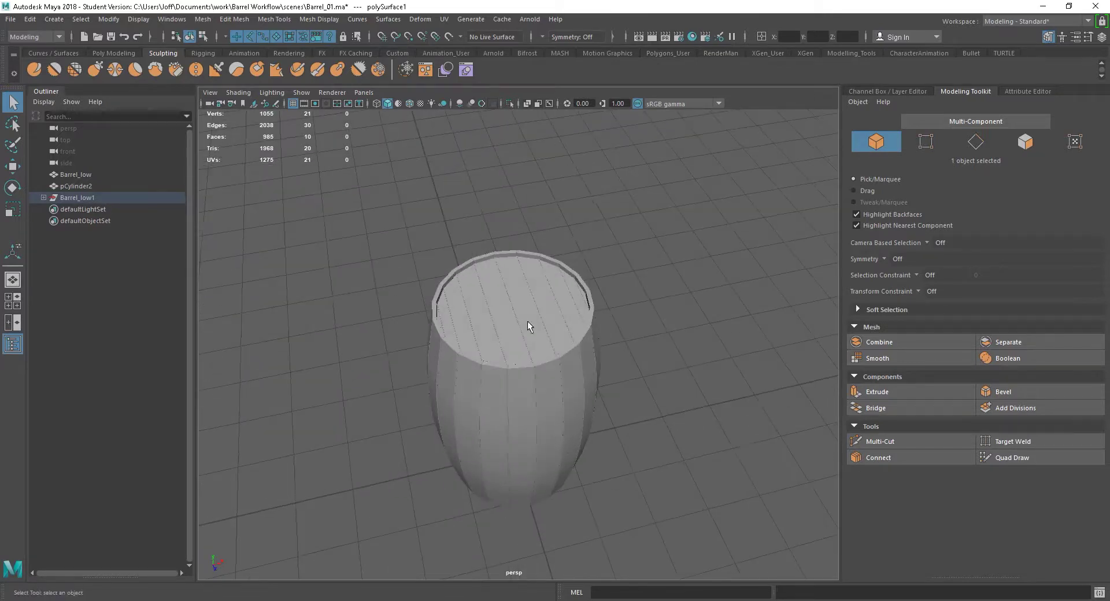
left_click_drag(602, 396, 633, 395, "alt")
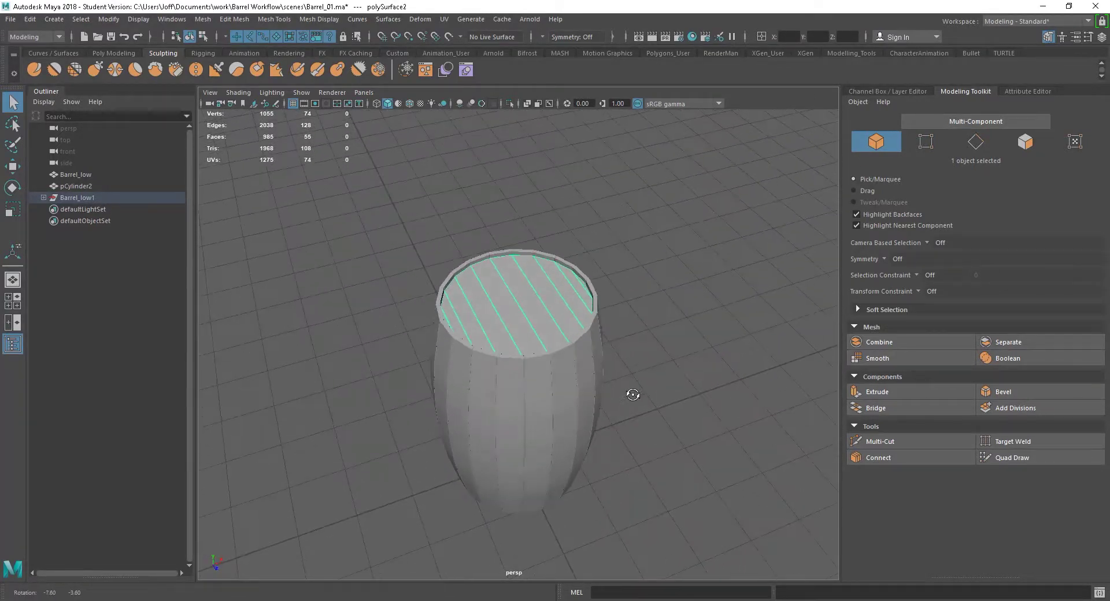
right_click_drag(505, 314, 668, 386, "alt")
left_click_drag(671, 387, 681, 385, "alt")
left_click(689, 384)
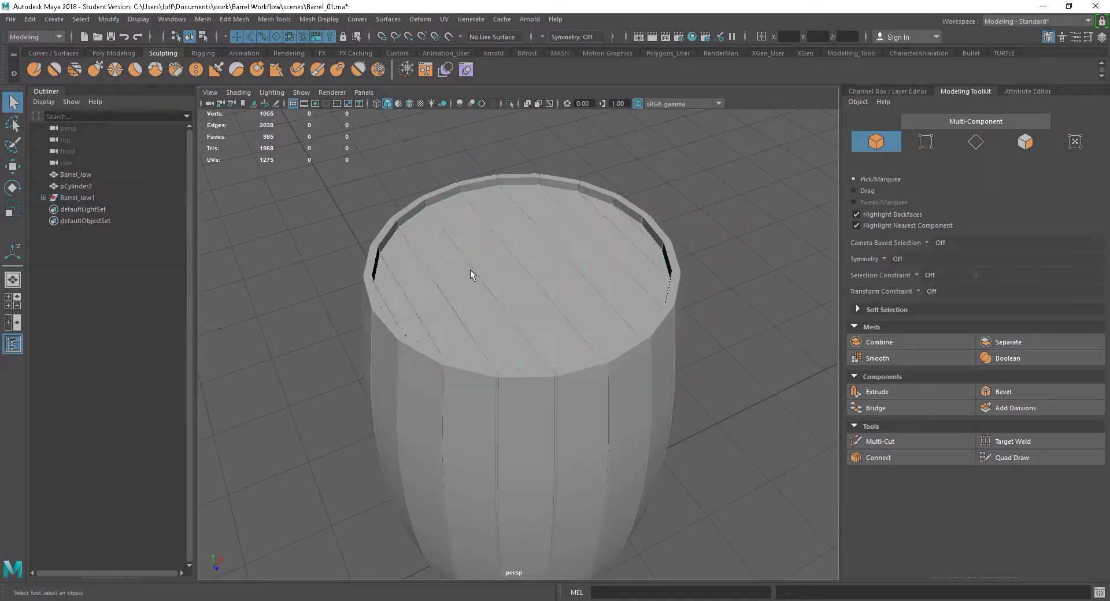
Step: Examine the lid planks and the stave body from above and from the side, selecting the stave mesh
left_click_drag(470, 271, 545, 360, "alt")
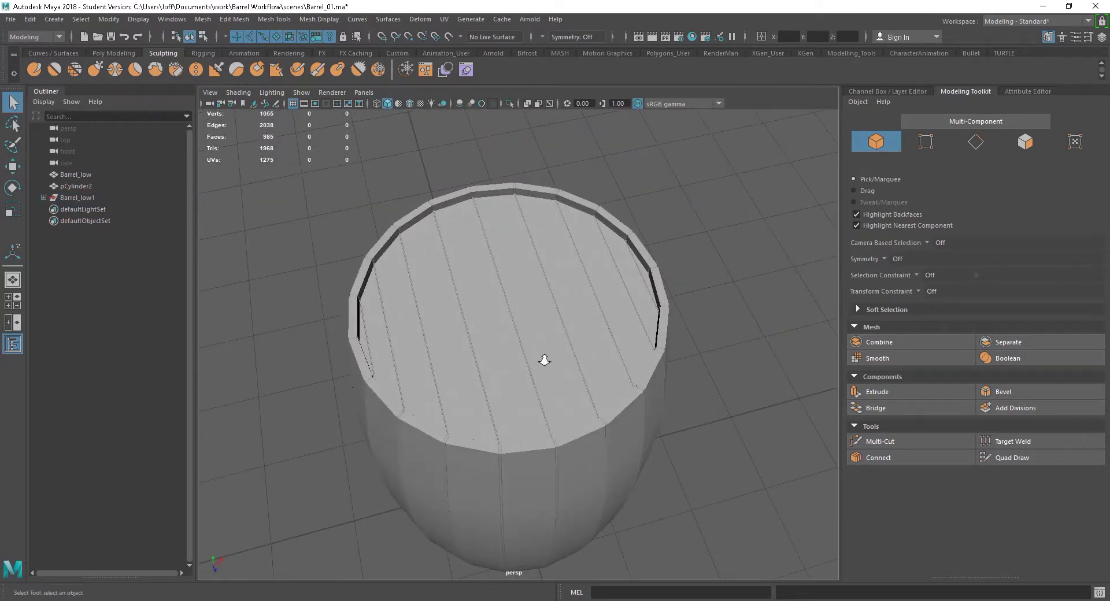
right_click_drag(544, 360, 489, 314, "alt")
left_click_drag(698, 477, 709, 437, "alt")
left_click(546, 347)
left_click_drag(558, 426, 595, 434, "alt")
left_click(541, 403)
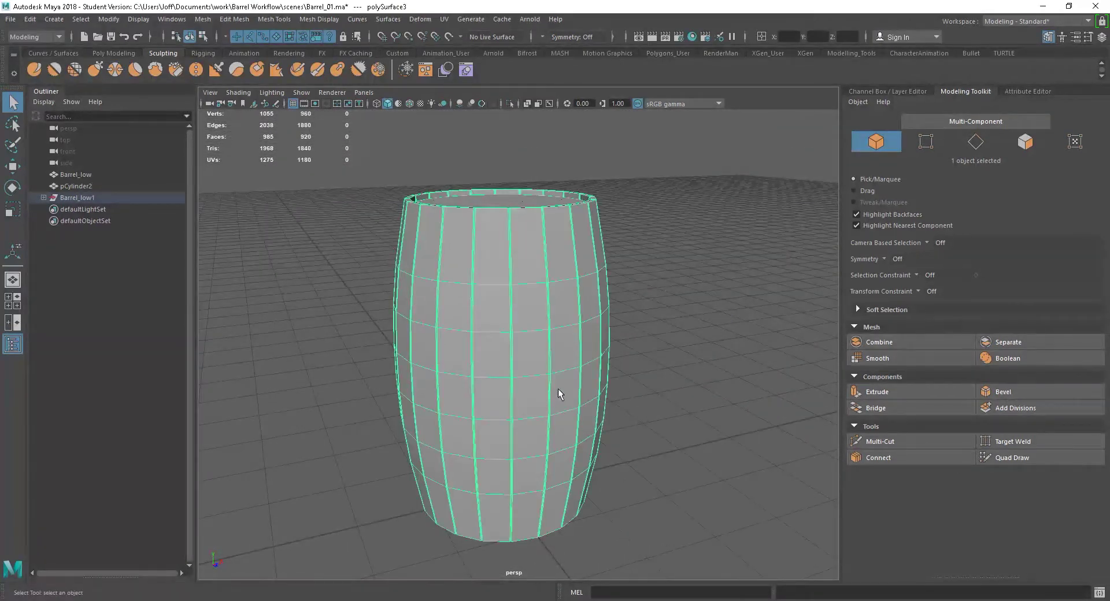
left_click_drag(560, 394, 544, 456, "alt")
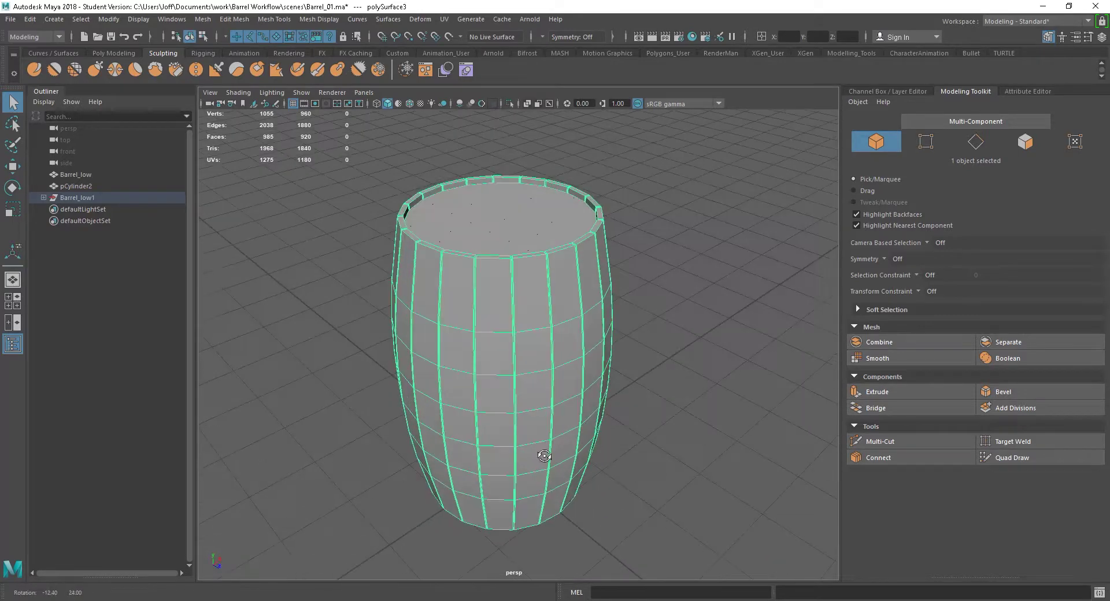
left_click(529, 220)
left_click_drag(535, 265, 578, 384, "alt")
left_click(526, 353)
left_click_drag(525, 353, 584, 381, "alt")
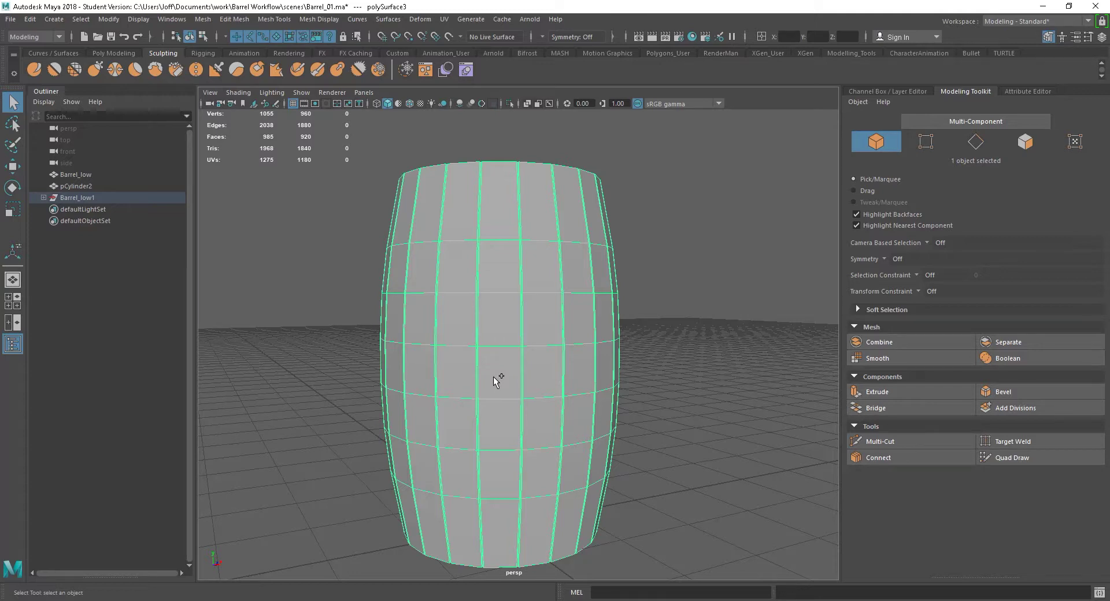
Step: Insert a horizontal edge loop around the middle of the stave body with the Multi-Cut tool
key("ctrl+shift+x")
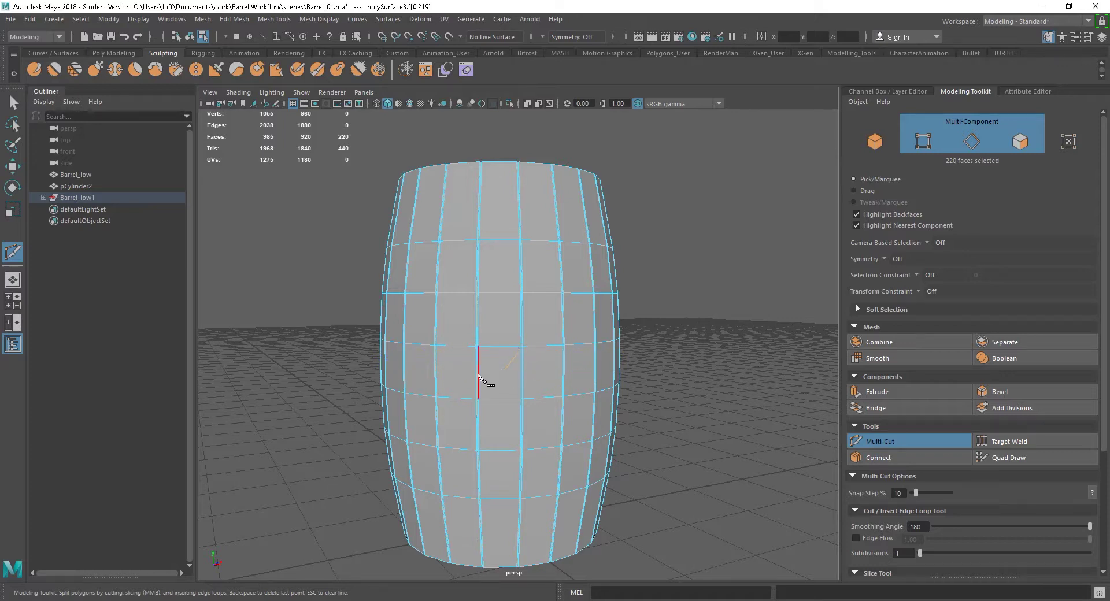
left_click(480, 376, "ctrl")
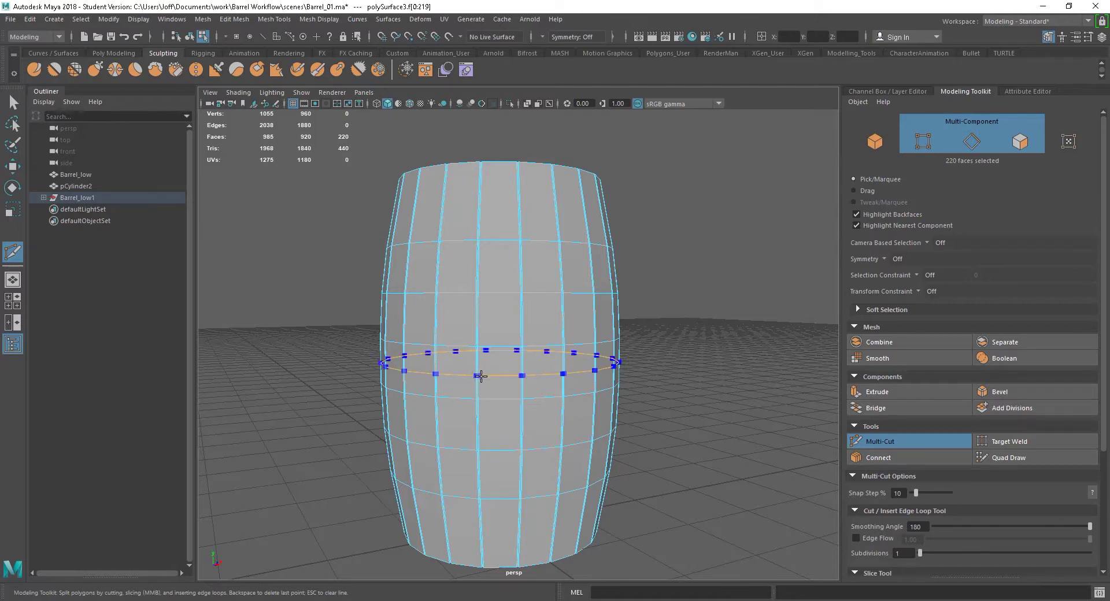
left_click(481, 376, "ctrl")
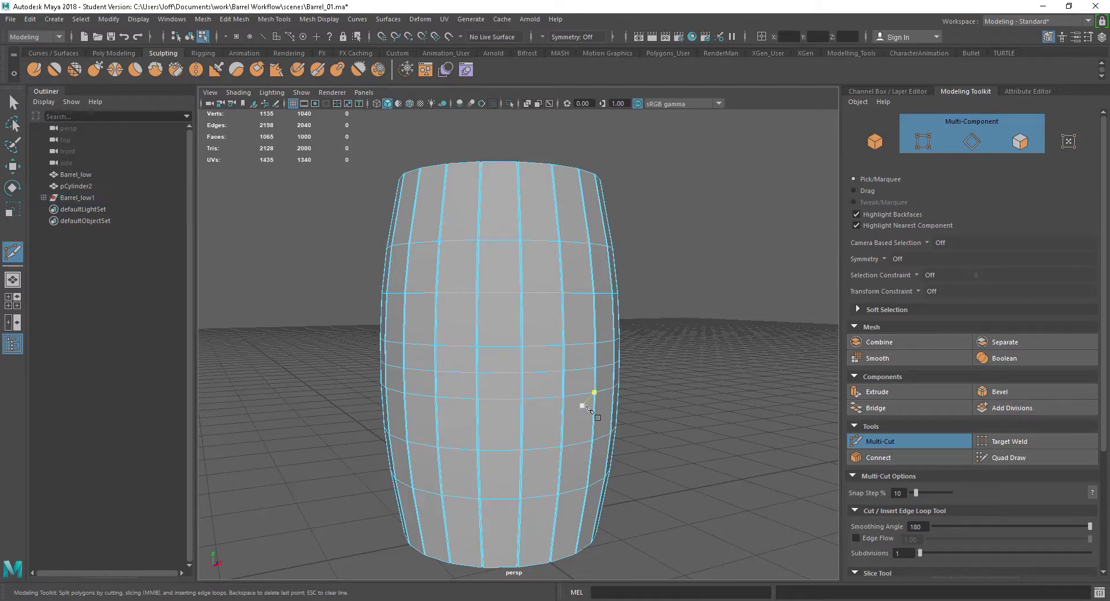
left_click_drag(615, 408, 646, 415, "alt")
key("w")
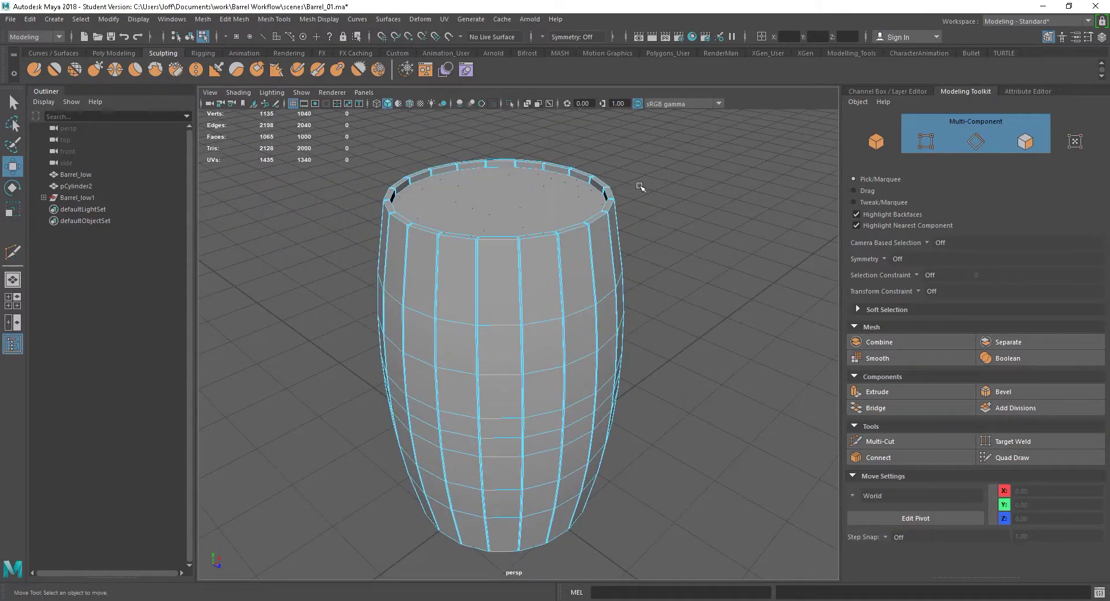
Step: Switch back to object selection with the planked lid selected and enable Wireframe on Shaded in the viewport
right_click_drag(640, 187, 691, 171)
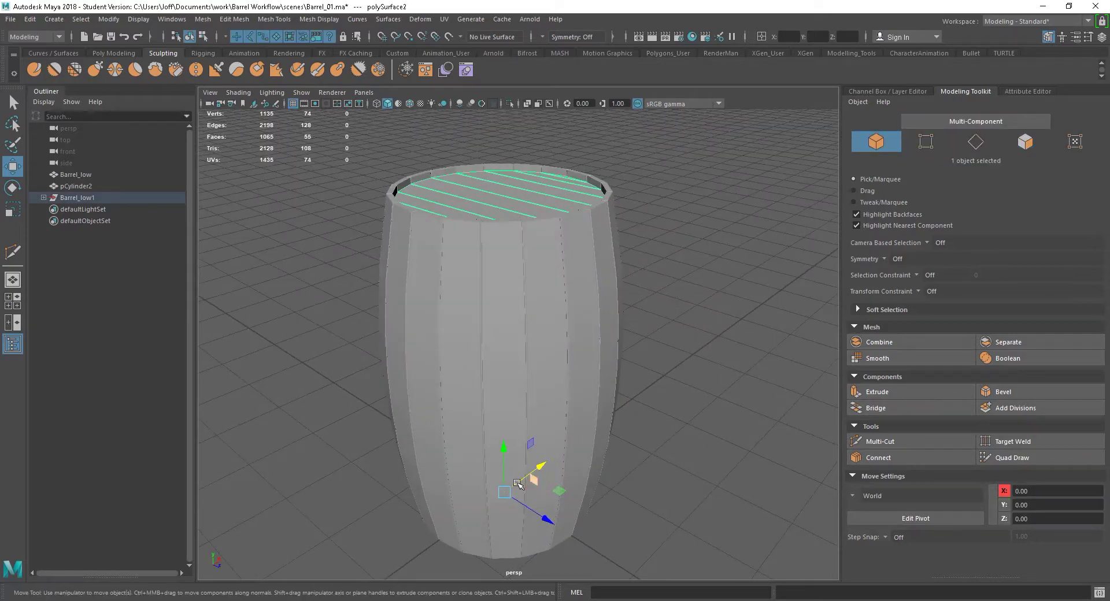
left_click(238, 93)
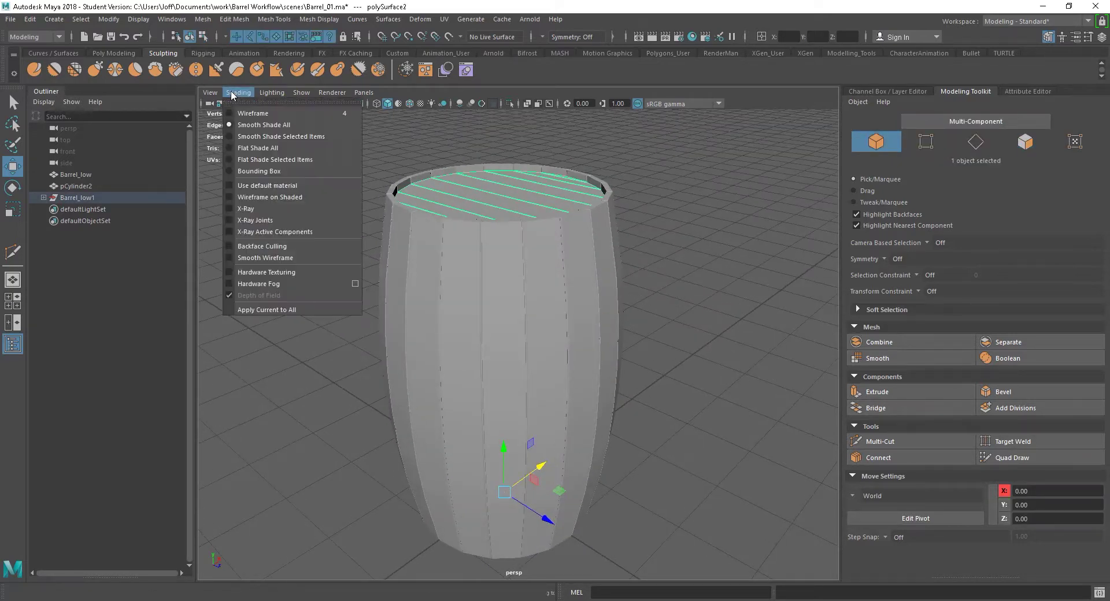
left_click(274, 199)
mouse_move(595, 334)
left_mouse_down("alt")
mouse_move(659, 322)
mouse_move(657, 332)
left_mouse_up("alt")
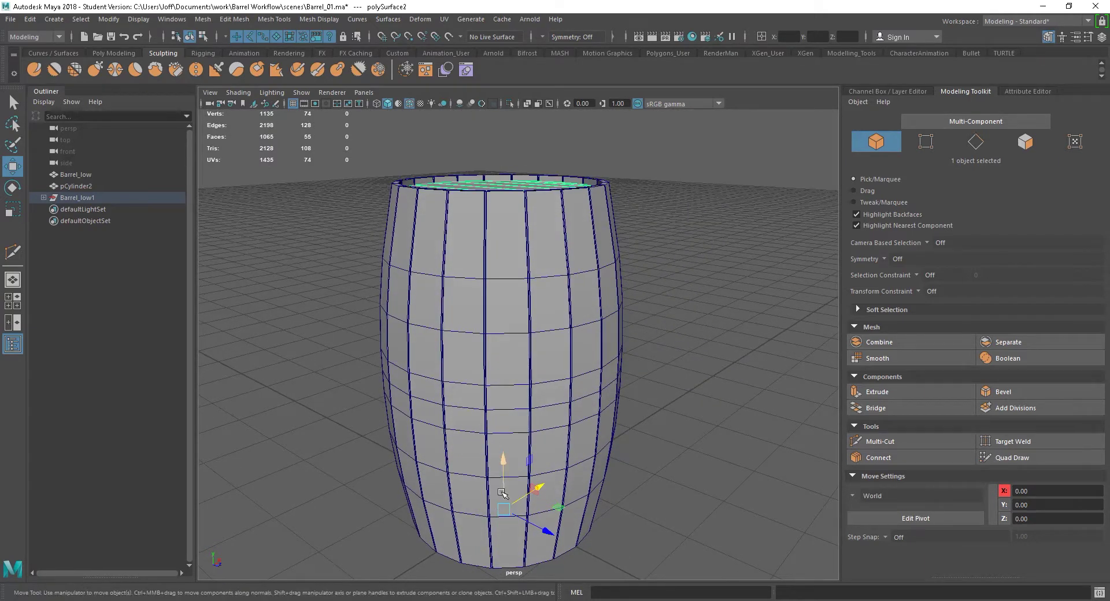
Step: Move the planked lid's pivot vertically and snap it to the stave body's middle edge loop at Y 40
key("d")
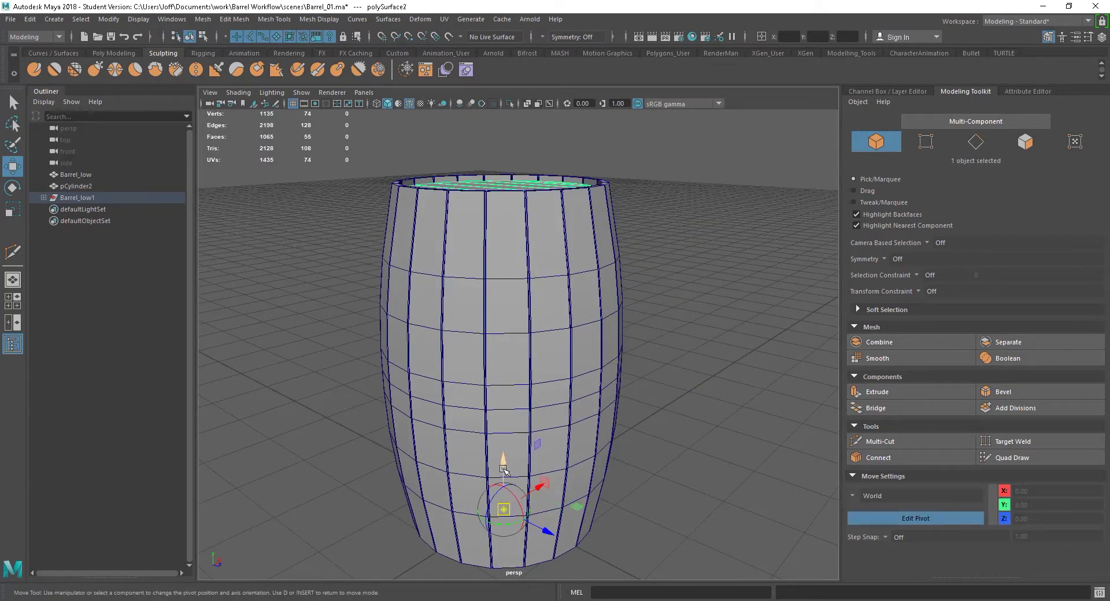
left_click_drag(504, 472, 487, 411)
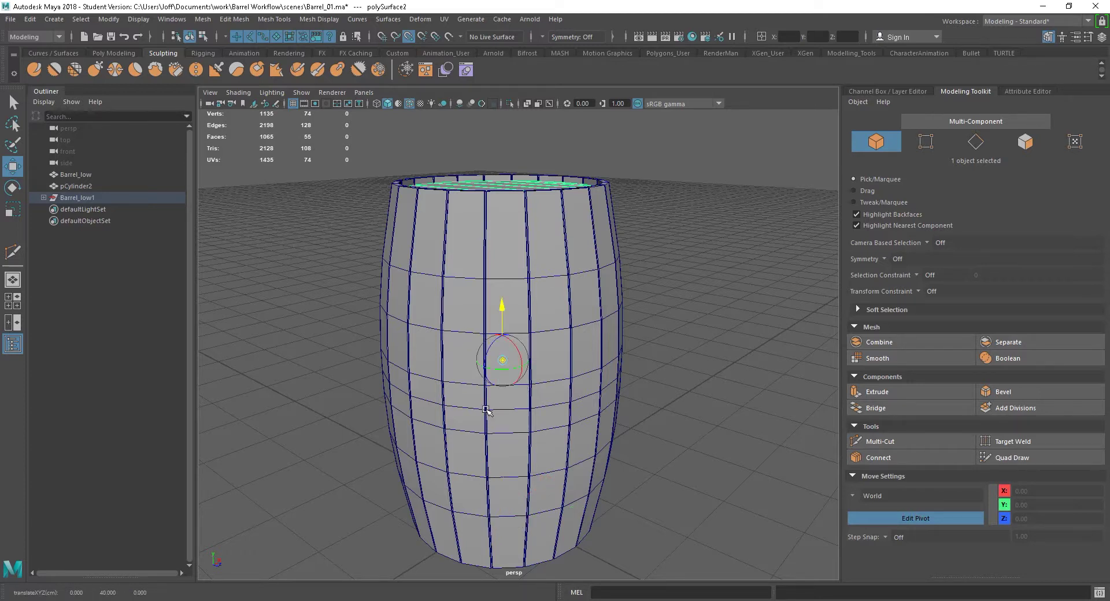
left_click_drag(625, 430, 626, 403, "alt")
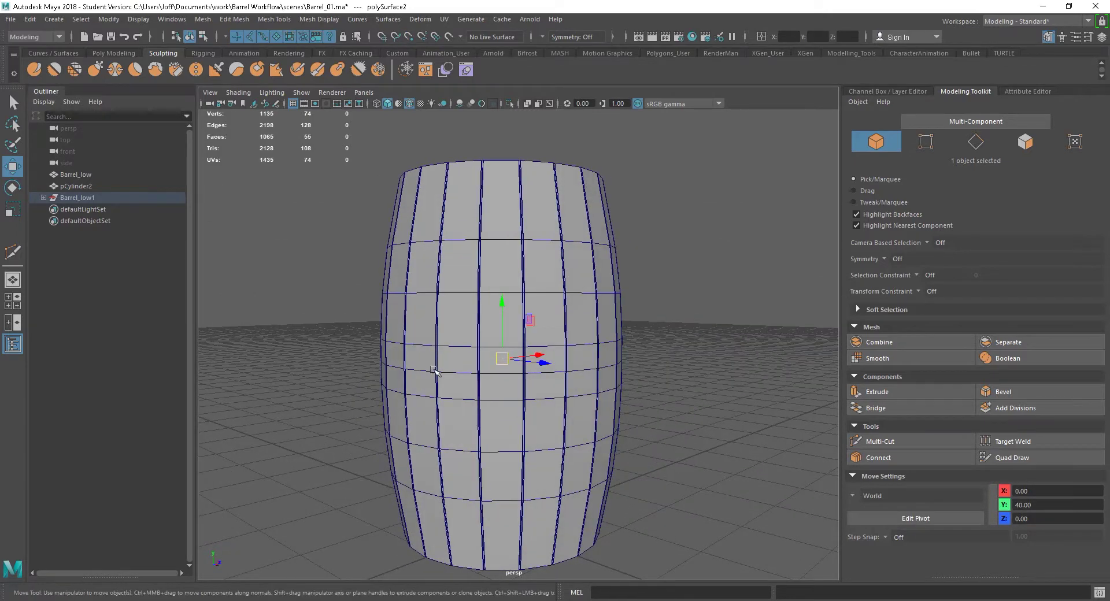
left_click_drag(476, 373, 595, 415, "alt")
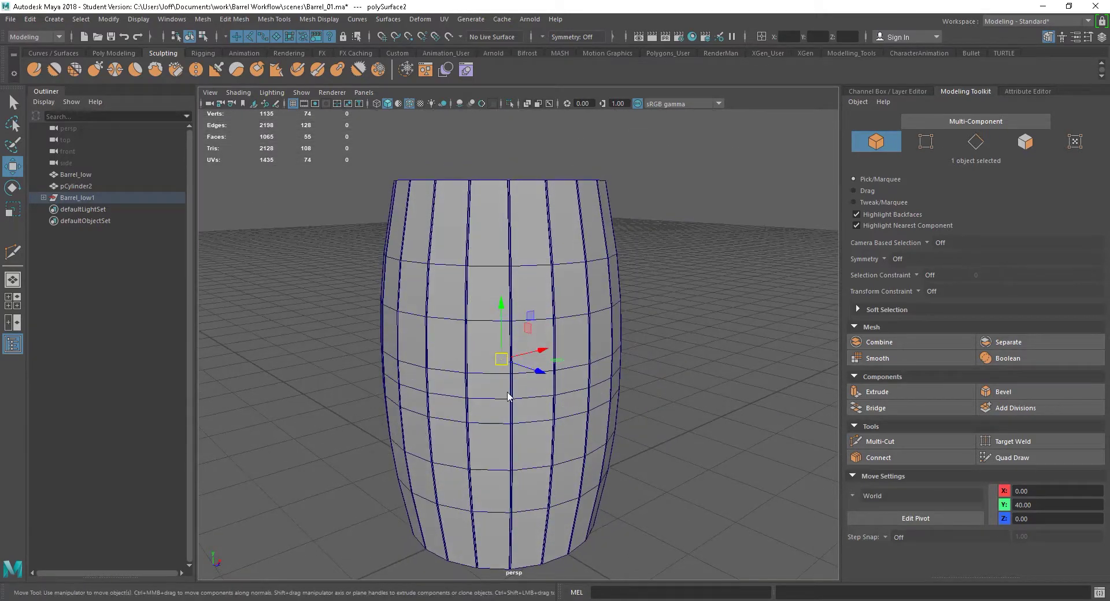
Step: Delete the middle edge loop from the stave body and reselect the planked lid as an object
right_click_drag(506, 301, 503, 248)
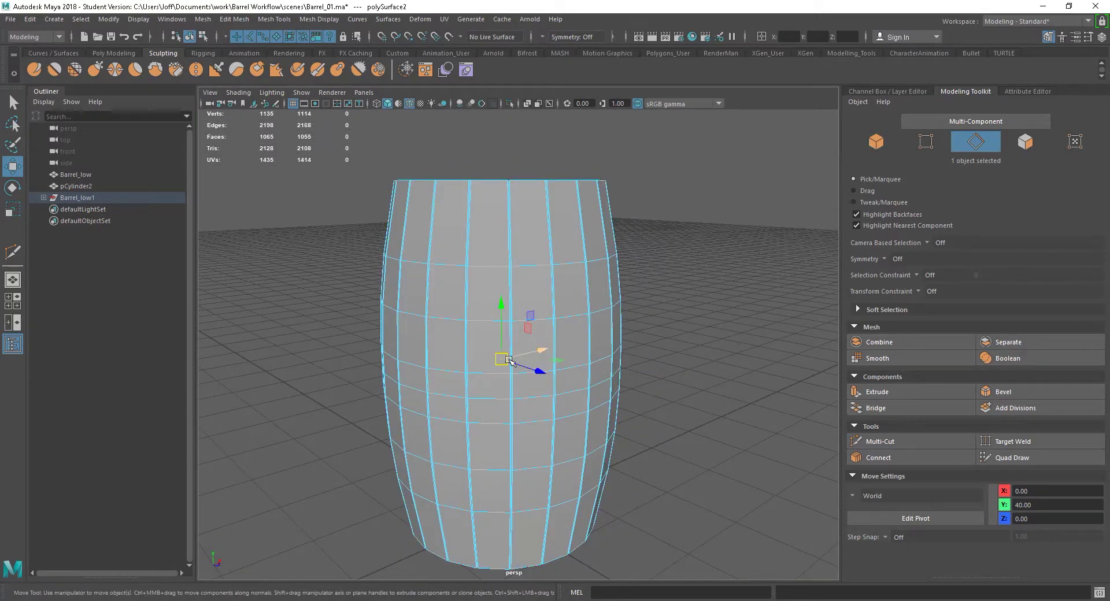
double_click(492, 397)
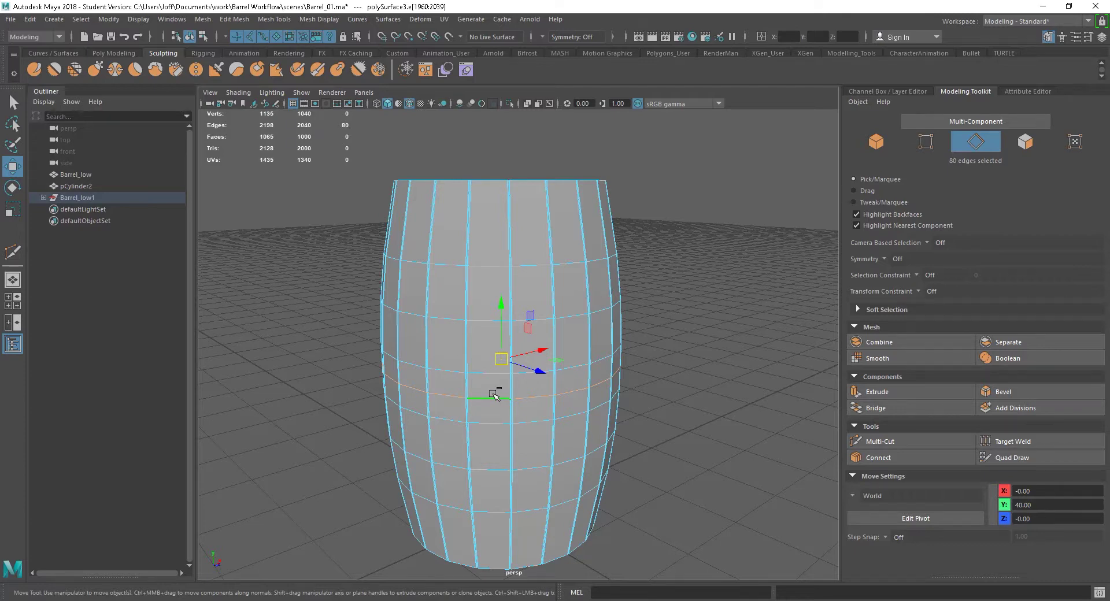
key("Delete")
left_click_drag(632, 433, 635, 434, "alt")
right_click_drag(634, 242, 710, 204)
scroll(662, 329, "down", 5)
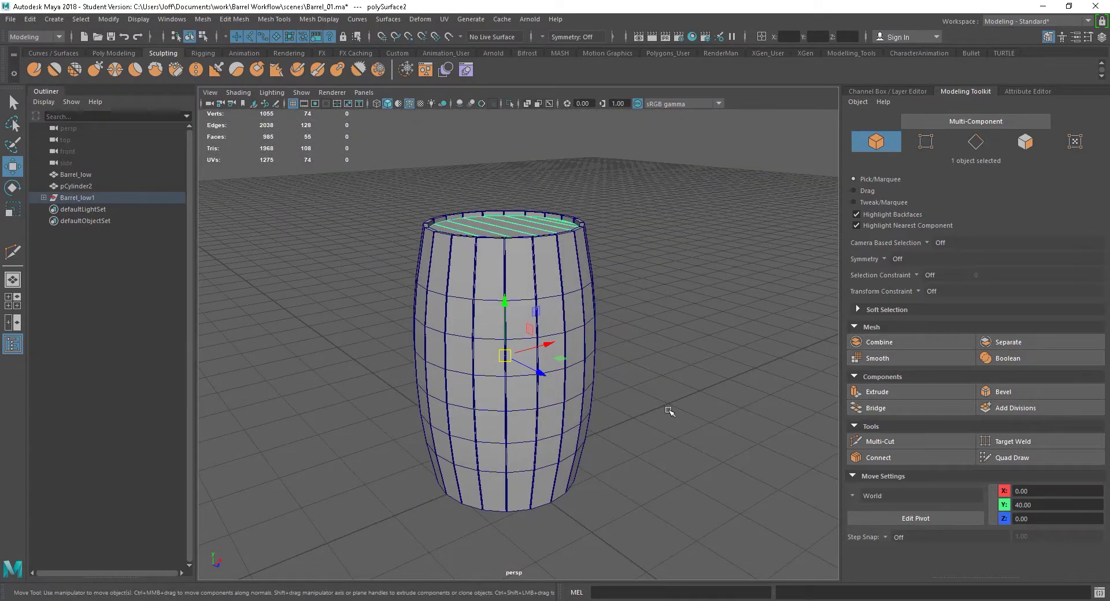
Step: Duplicate the planked lid and mirror the copy to the barrel's underside by setting Scale Y to -1
left_click(928, 343)
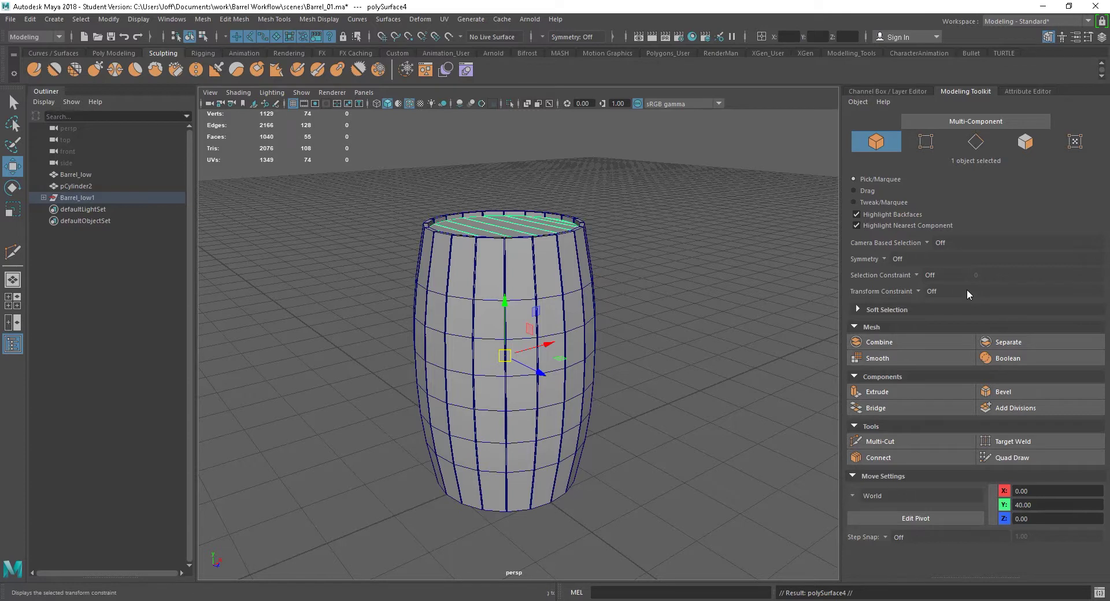
left_click(913, 91)
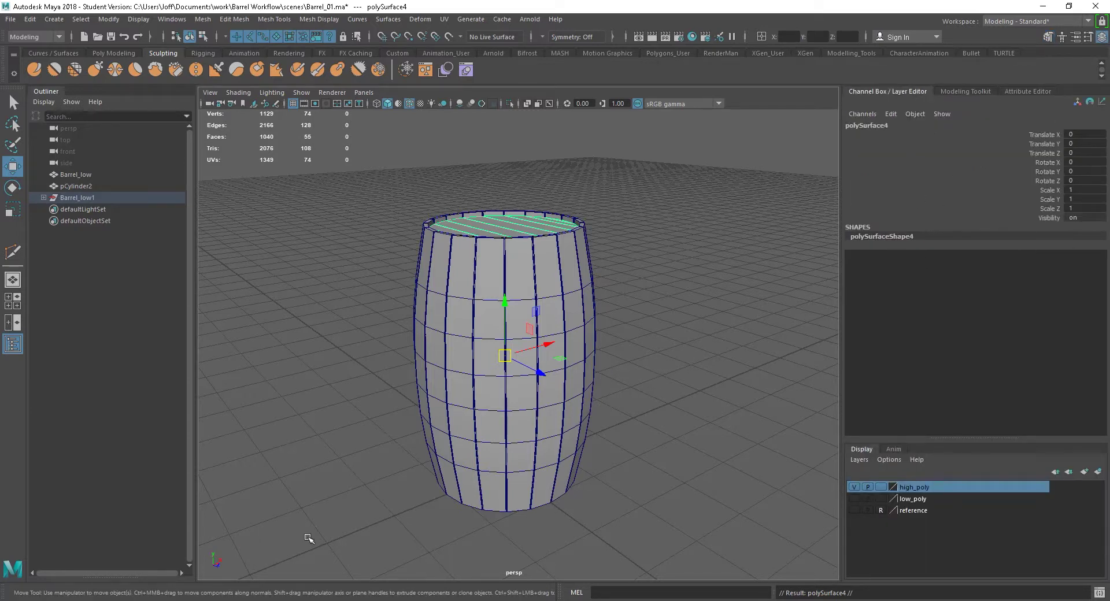
left_click(1085, 199)
key("Return")
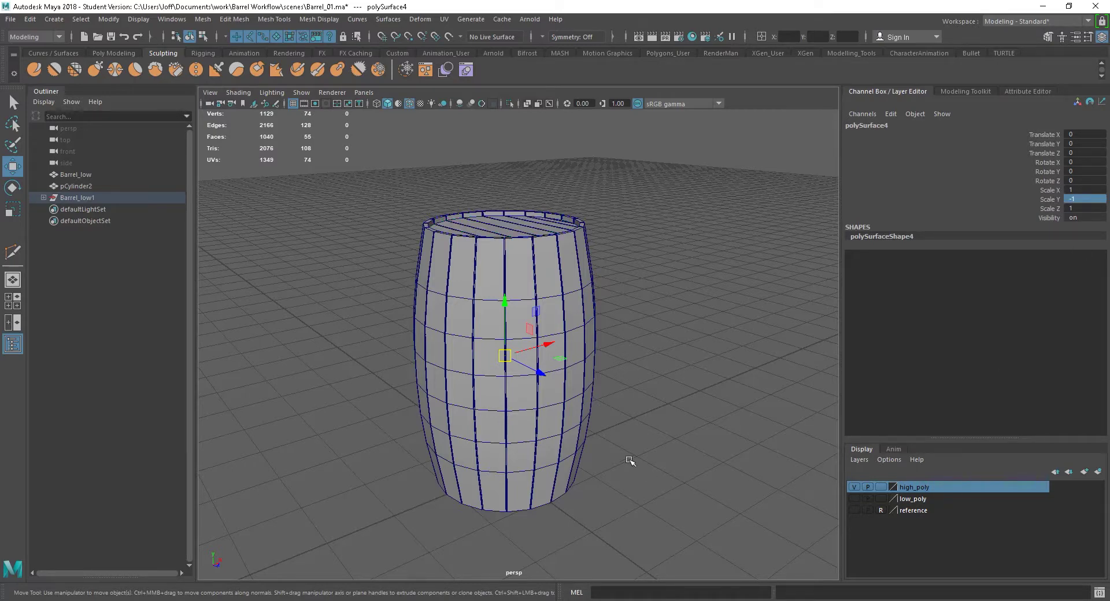
Step: Slide the mirrored lid aside about 19.8 along Z and delete the plain bottom lid
left_click_drag(626, 461, 642, 368, "alt")
left_click(628, 383)
key("ctrl+z")
left_click(663, 416)
left_click(583, 417)
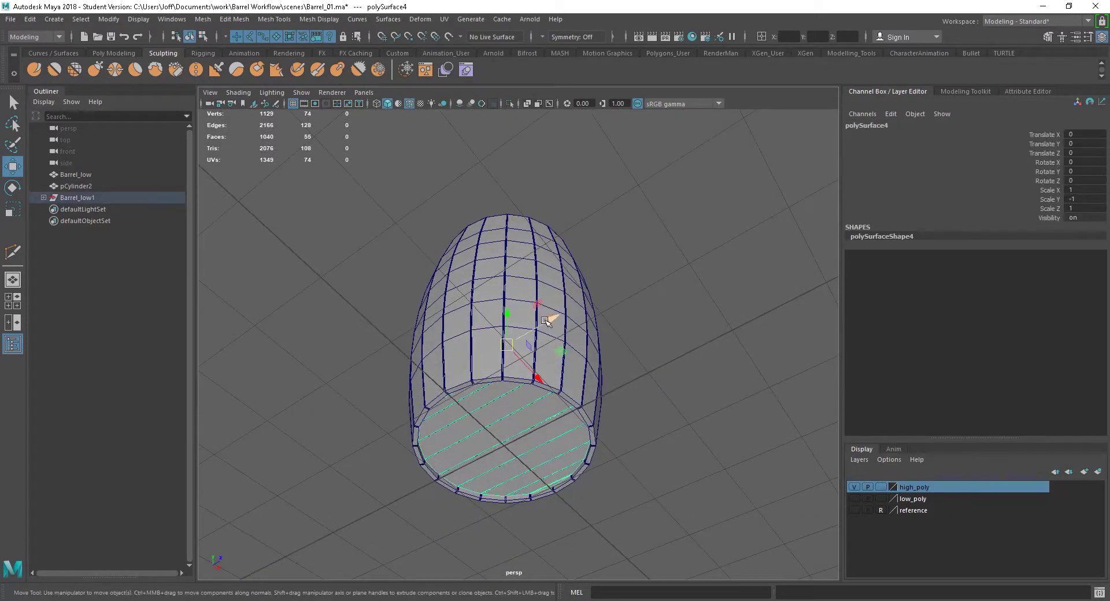
left_click_drag(549, 322, 620, 317)
left_click(496, 465)
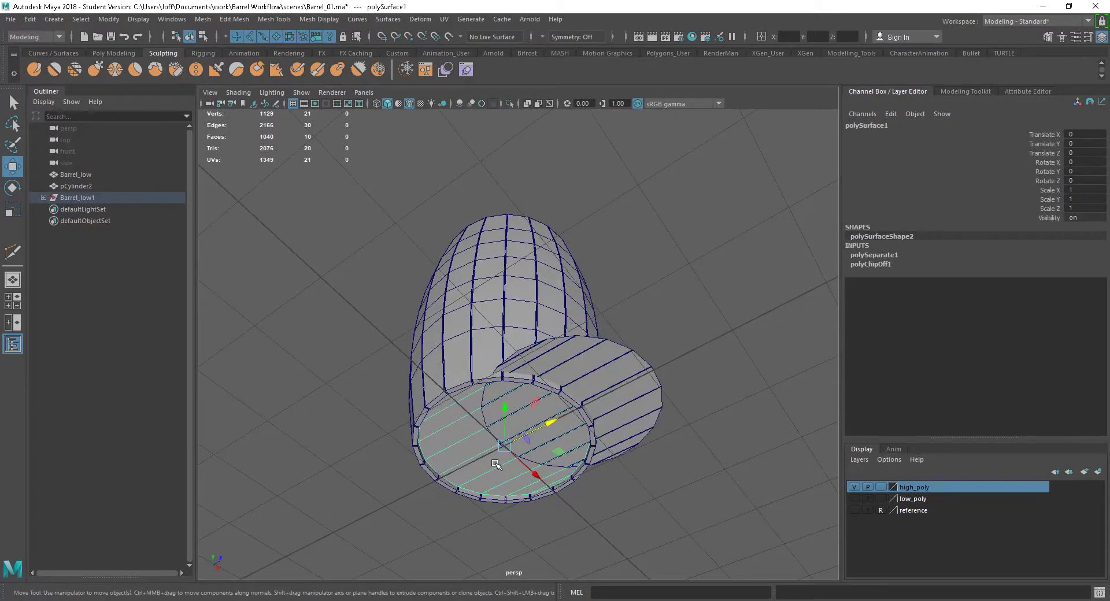
key("Delete")
left_click(635, 389)
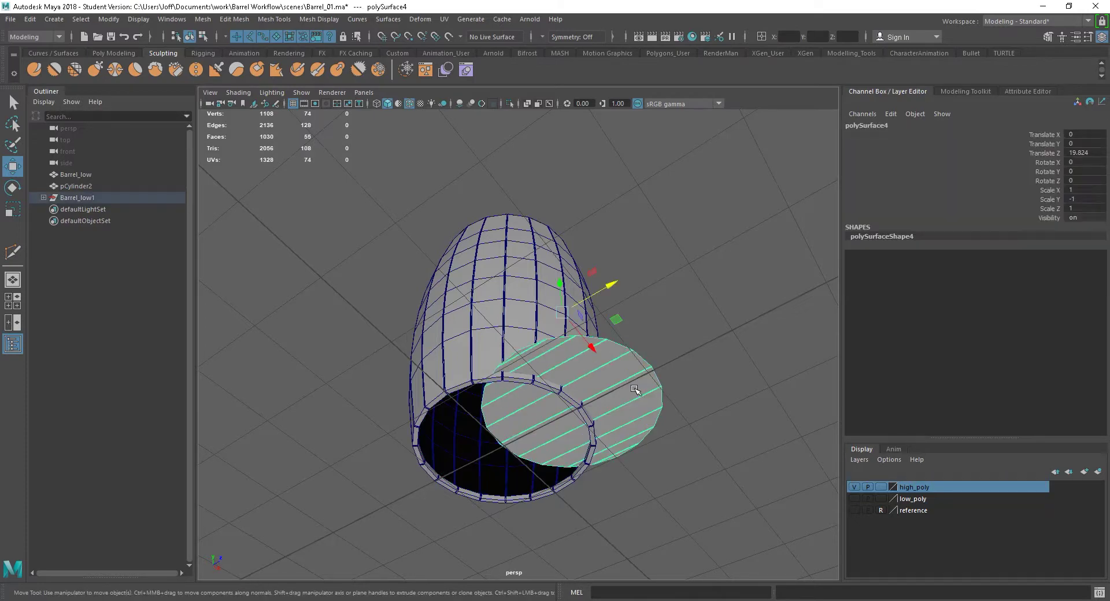
Step: Set the mirrored lid's Translate Z to 0 so it fits into the barrel's bottom, and deselect it
left_click(1086, 154)
type("0")
key("Return")
left_click(661, 314)
Step: Inspect the barrel from both ends and turn off Wireframe on Shaded in the viewport
right_click_drag(567, 451, 634, 478, "alt")
left_click_drag(634, 478, 580, 426, "alt")
left_click_drag(704, 384, 577, 387, "alt")
right_click_drag(688, 373, 627, 349, "alt")
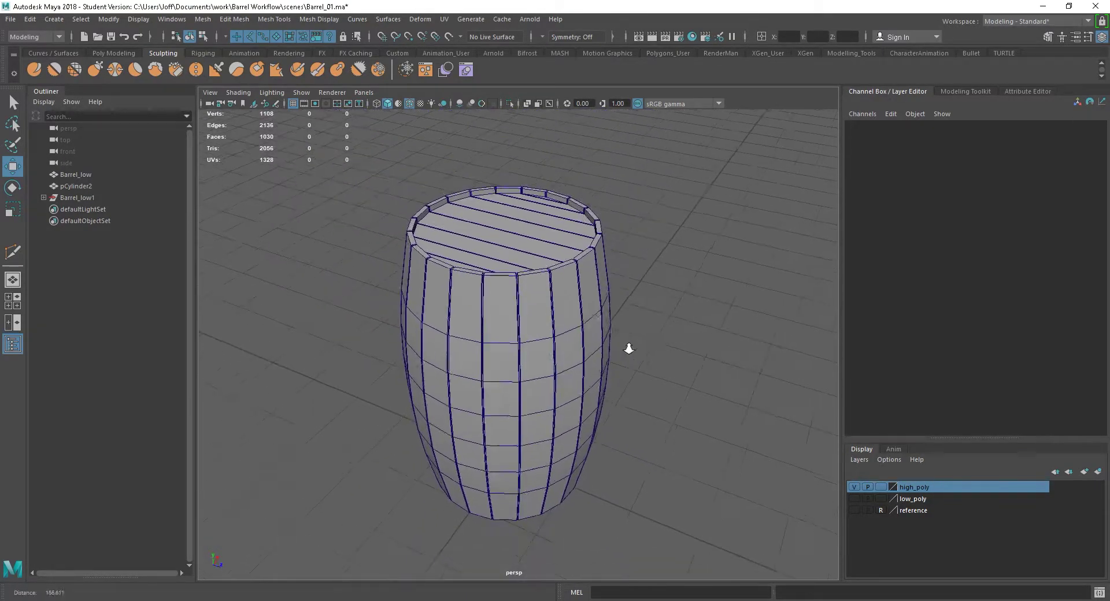
left_click_drag(705, 351, 667, 383, "alt")
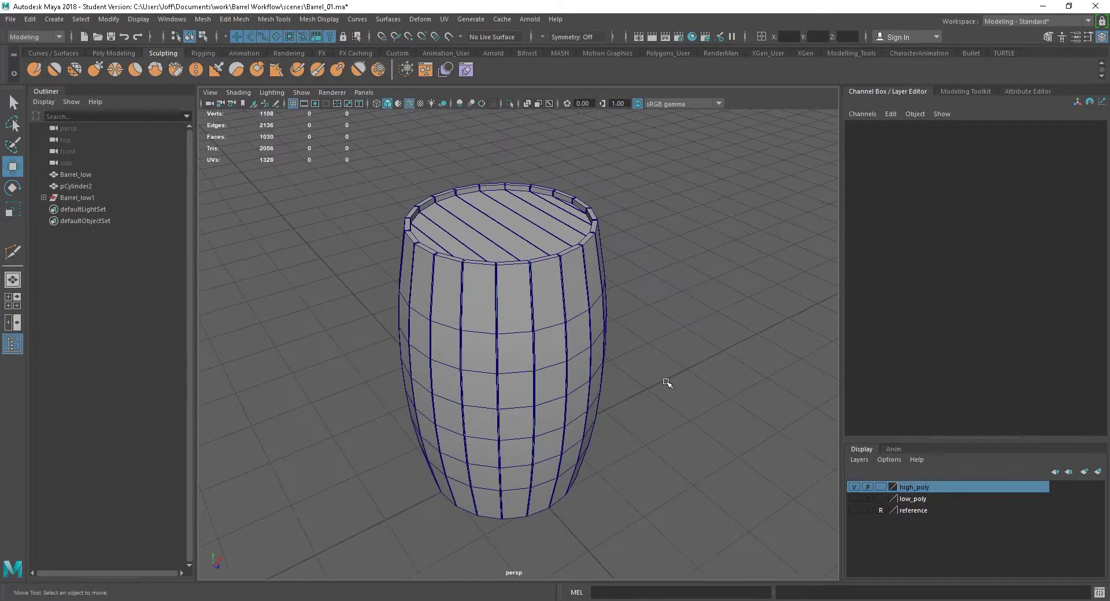
left_click(237, 95)
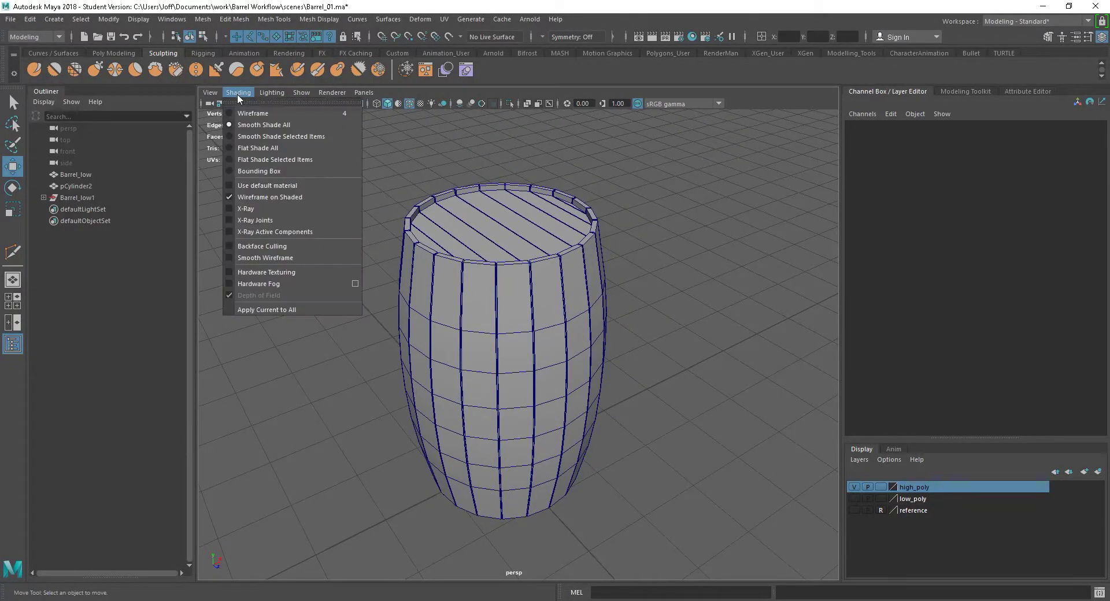
left_click(256, 206)
mouse_move(669, 373)
left_mouse_down("alt")
mouse_move(669, 387)
mouse_move(664, 267)
mouse_move(652, 304)
mouse_move(651, 377)
mouse_move(661, 379)
left_mouse_up("alt")
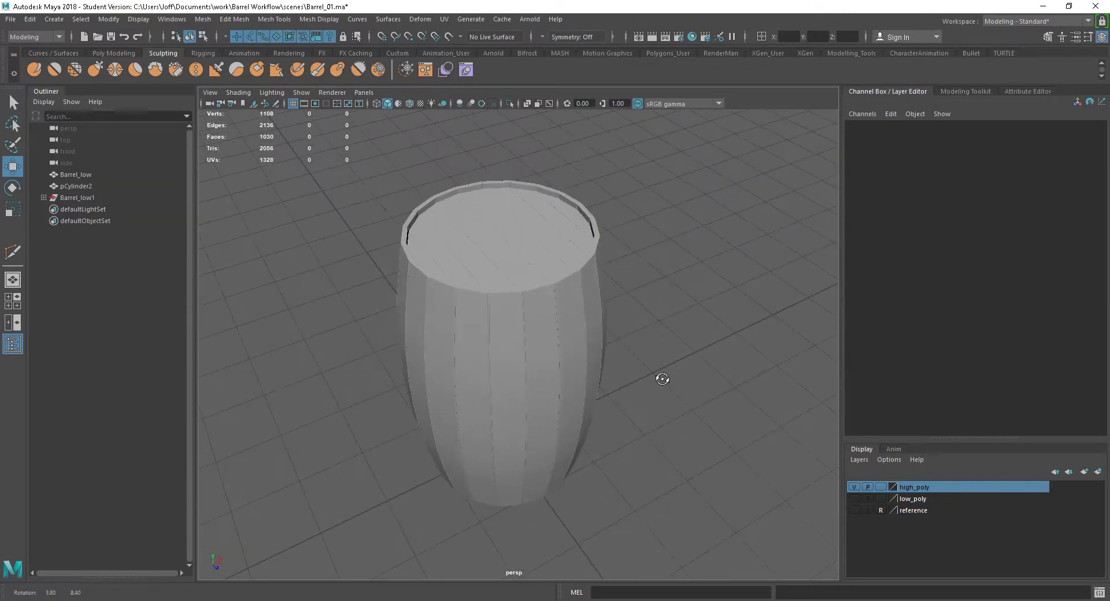
Step: Try rotating the planked top lid about its pivot, undo the rotation and deselect the lid
right_click_drag(674, 322, 663, 370, "alt")
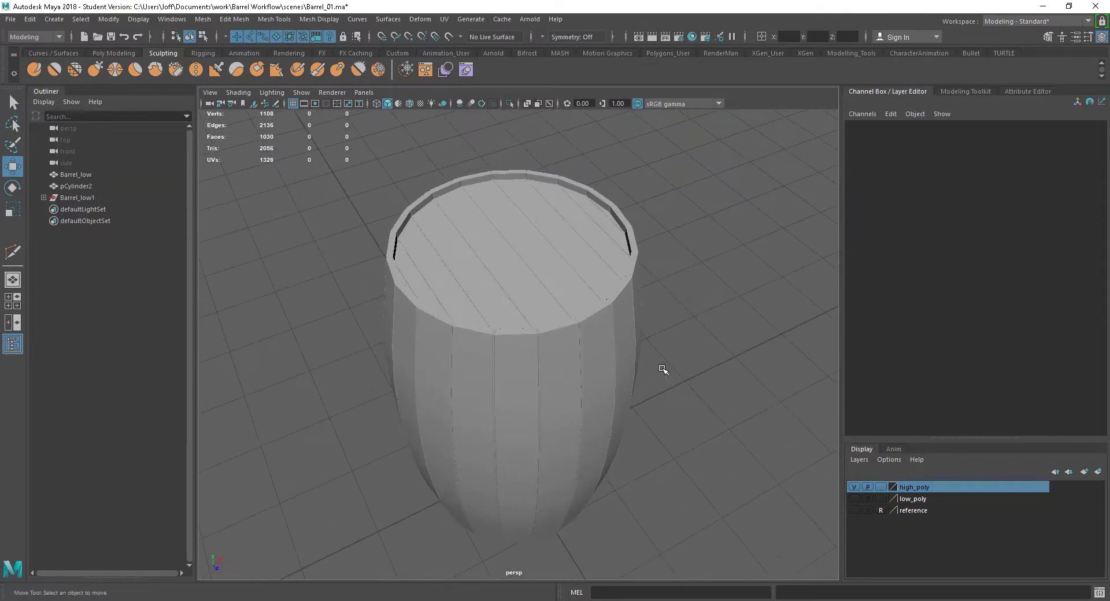
left_click(546, 297)
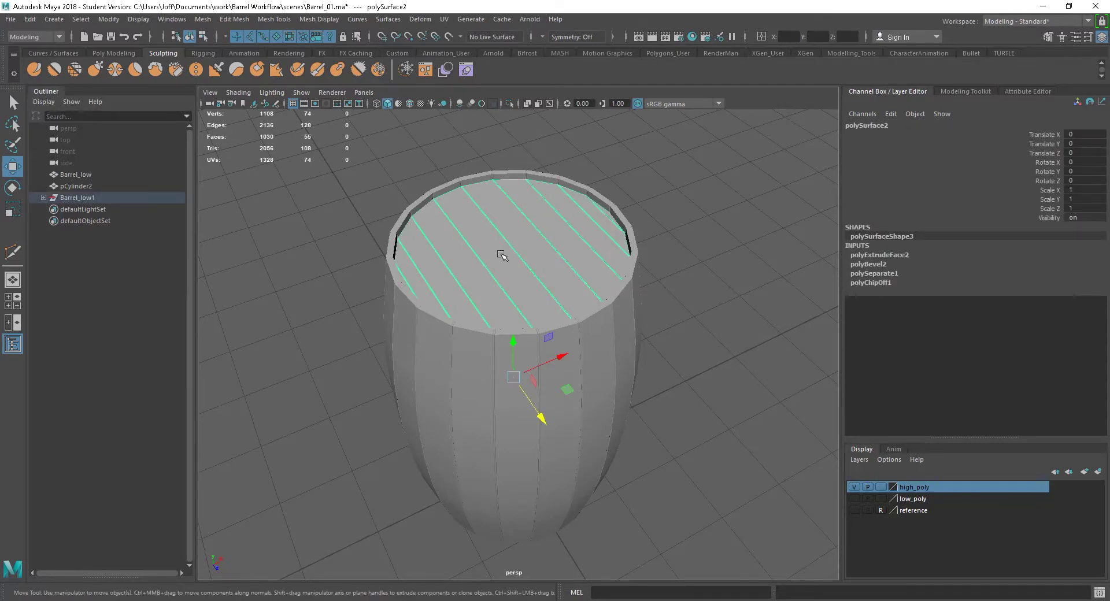
key("e")
left_click_drag(515, 419, 537, 426)
key("ctrl+z")
left_click(737, 410)
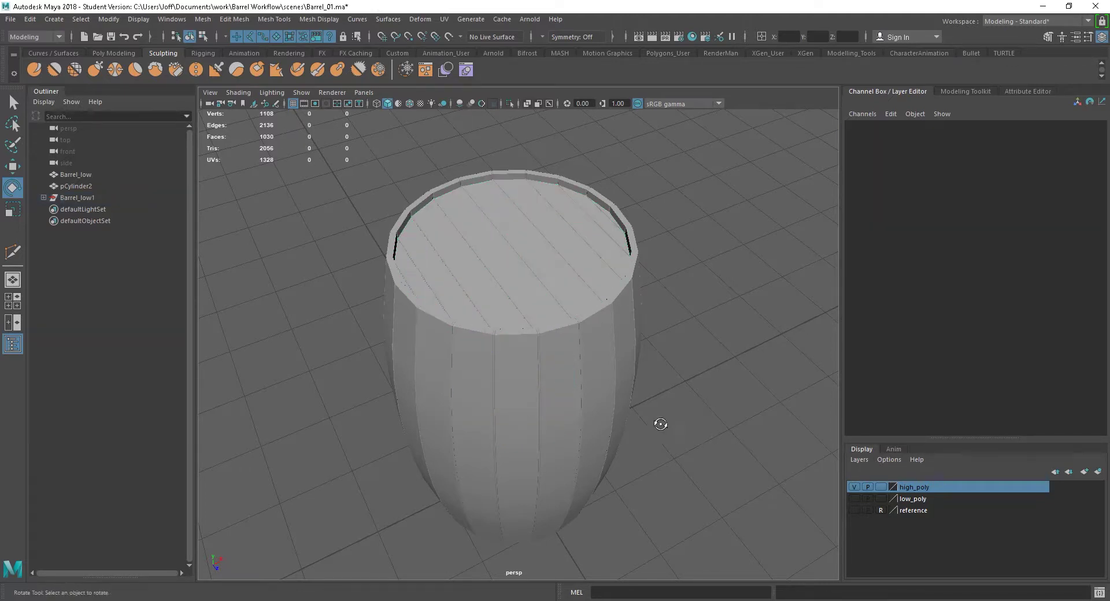
left_click_drag(661, 425, 699, 464, "alt")
right_click_drag(700, 463, 642, 424, "alt")
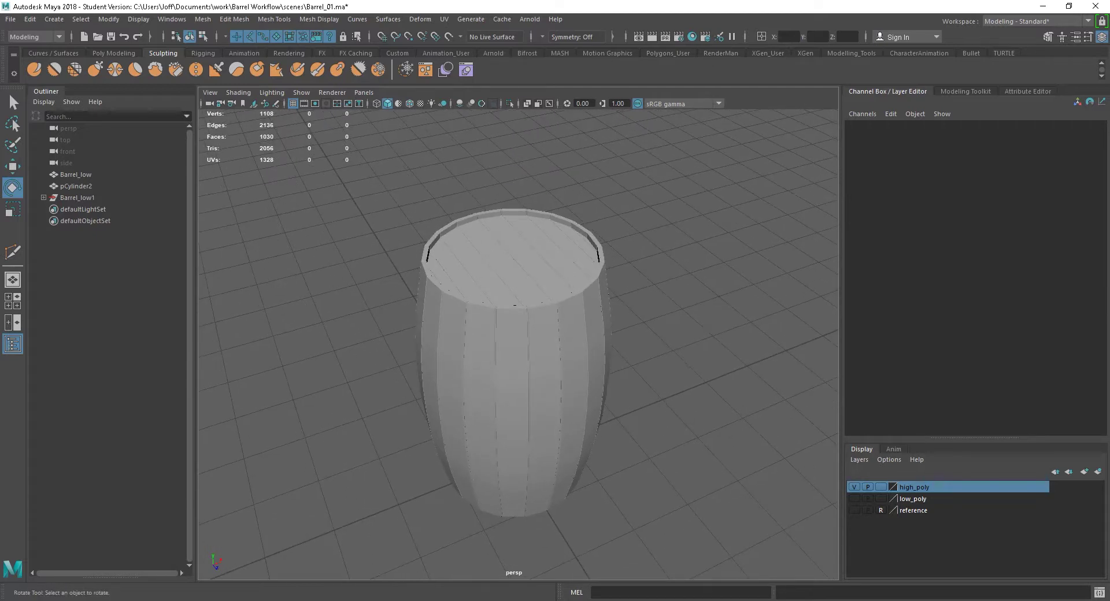
key("alt+Tab")
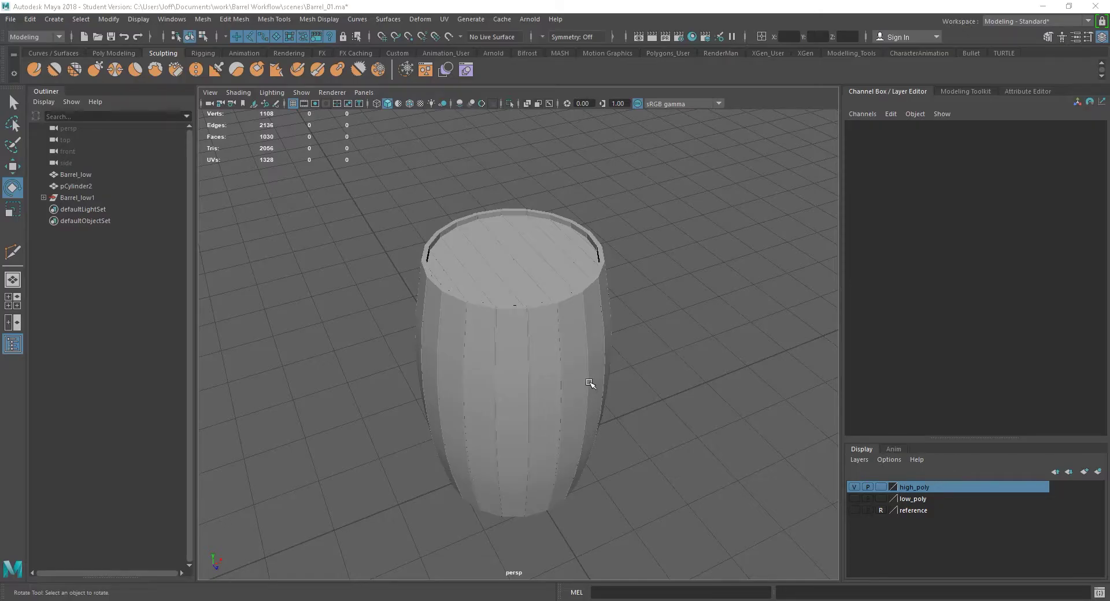
left_click_drag(589, 383, 600, 426, "alt")
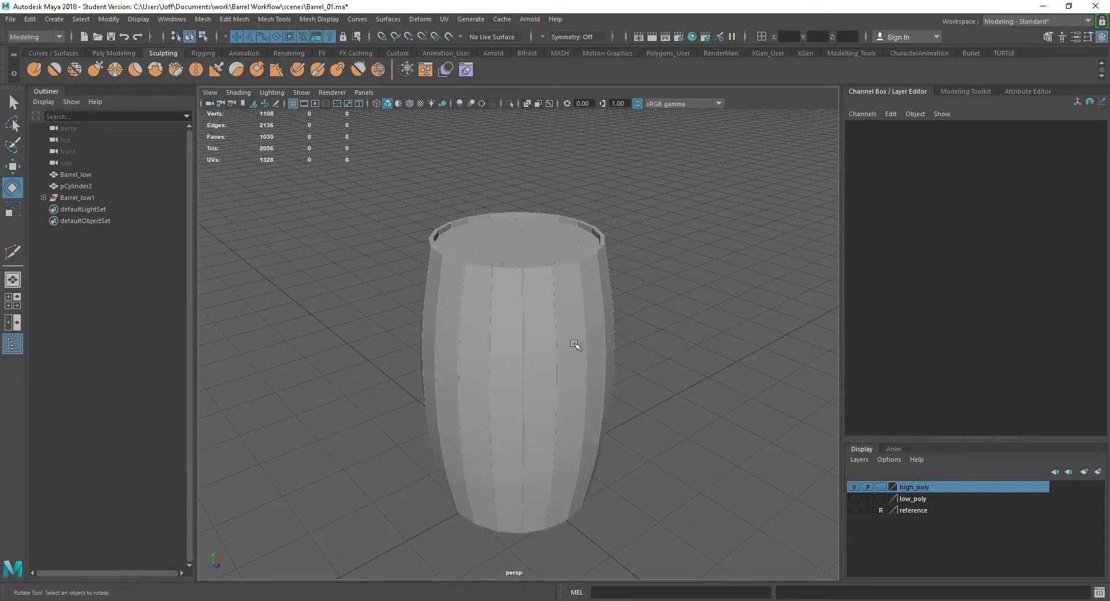
Step: Compare the grooved high-poly barrel with the original low-poly mesh by alternating the visibility of the high_poly and low_poly layers
left_click(536, 370)
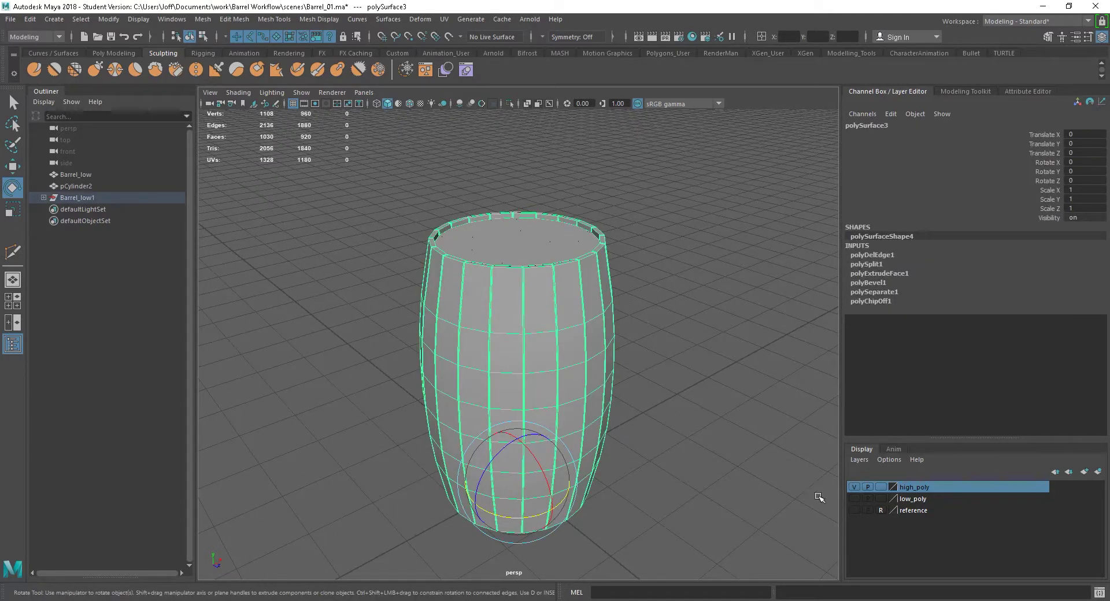
left_click(854, 488)
left_click(855, 499)
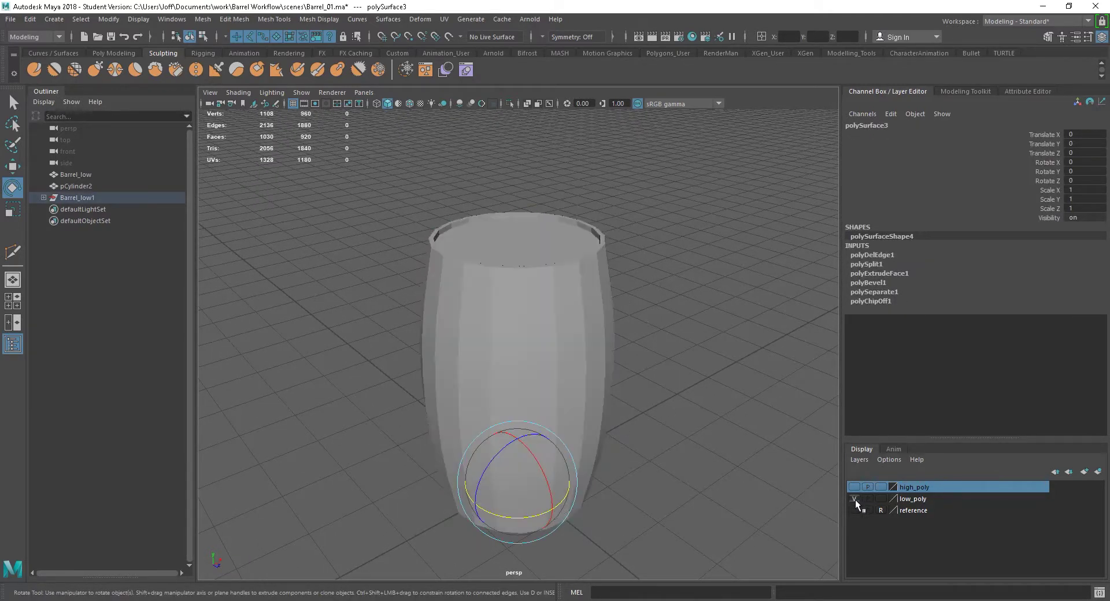
left_click(663, 384)
left_click(567, 348)
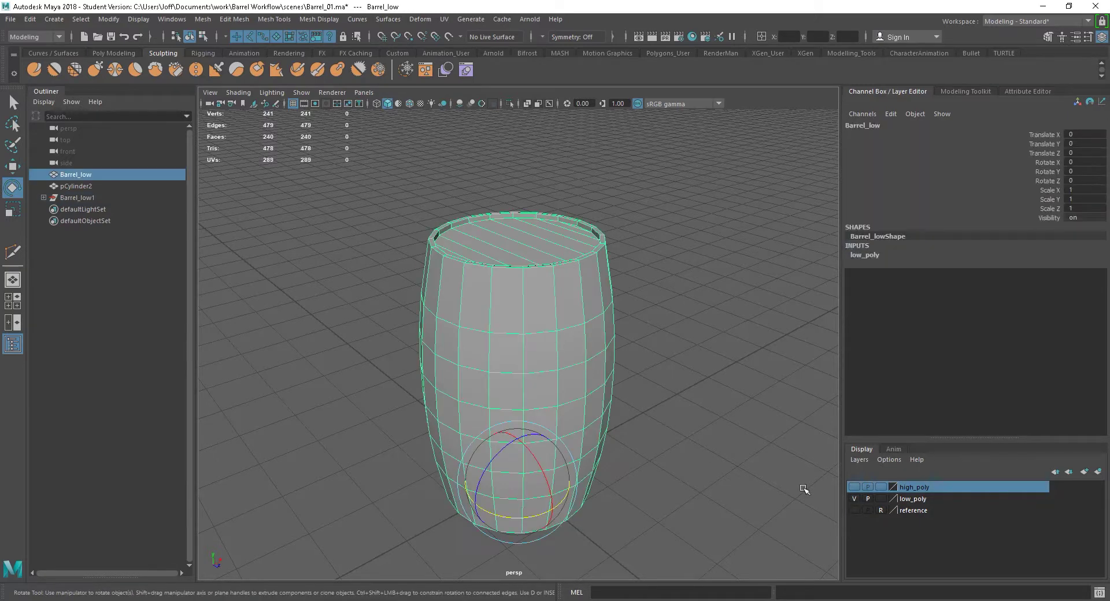
left_click(855, 499)
left_click(854, 488)
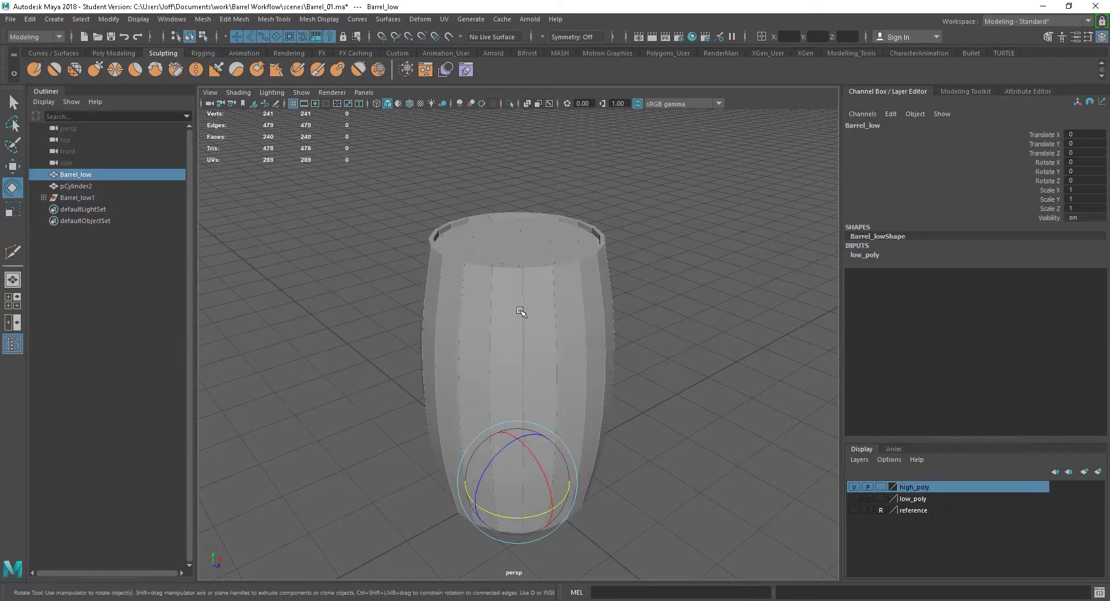
left_click(855, 488)
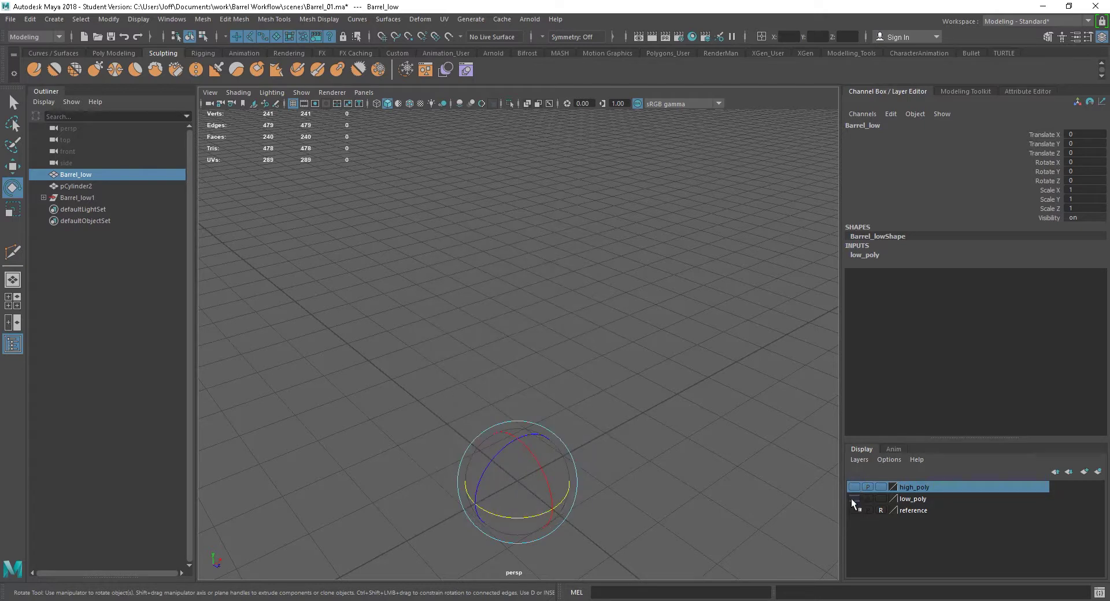
left_click(855, 499)
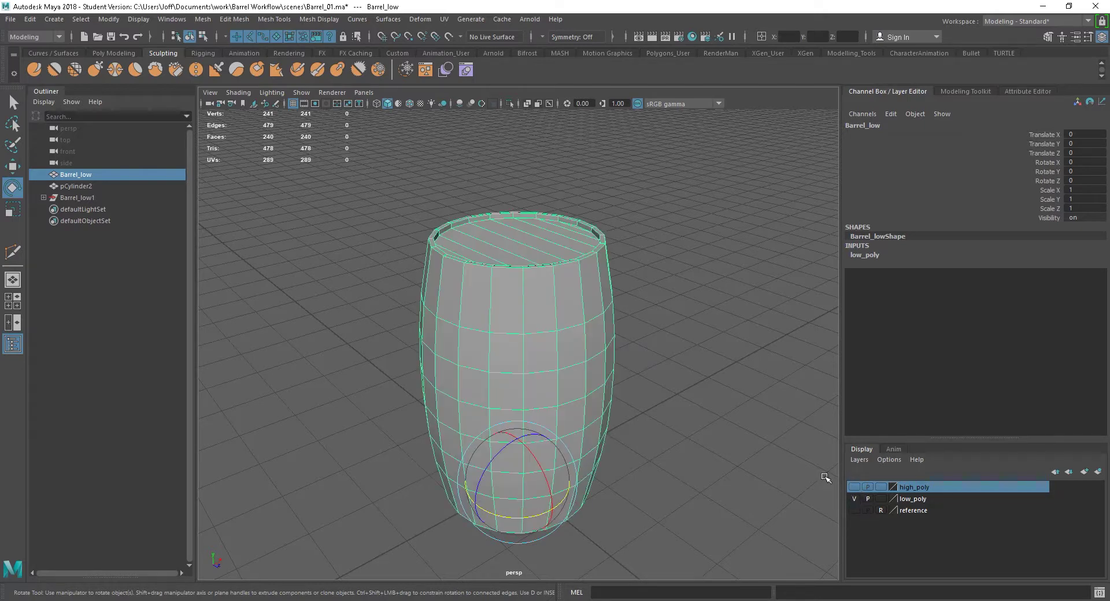
left_click(915, 501)
left_click(660, 316)
left_click(528, 352)
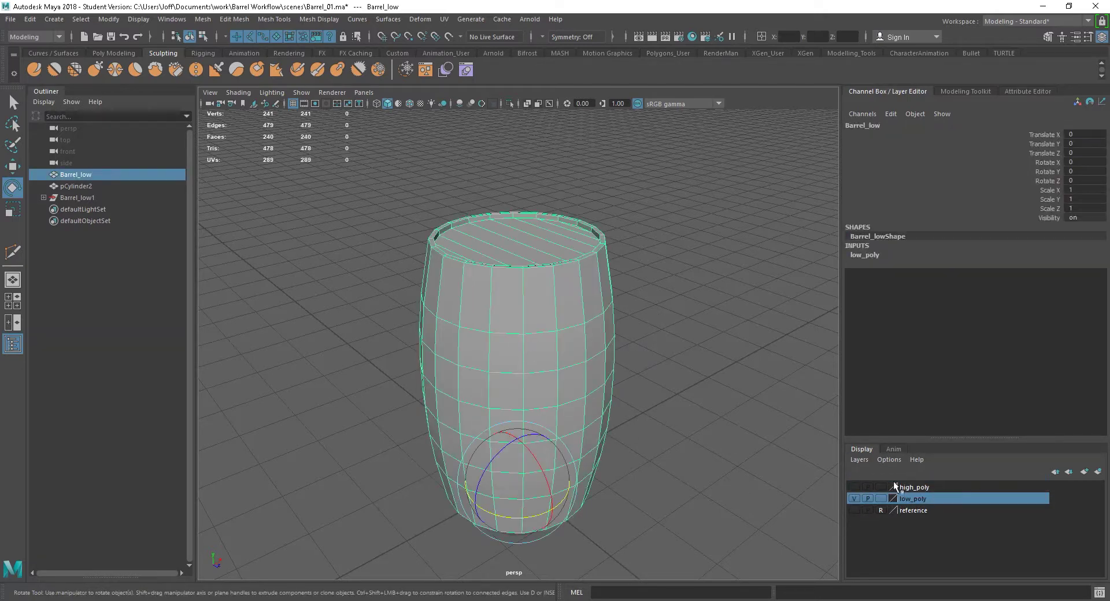
left_click(854, 498)
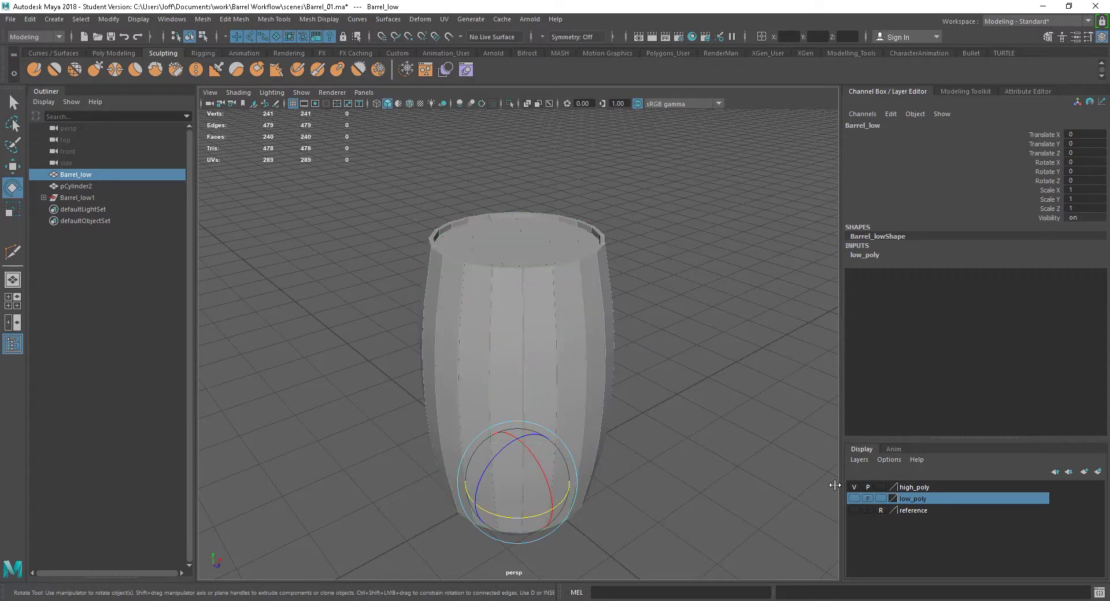
Step: Show only the low_poly layer and duplicate the Barrel_low mesh
left_click(854, 488)
left_click(854, 499)
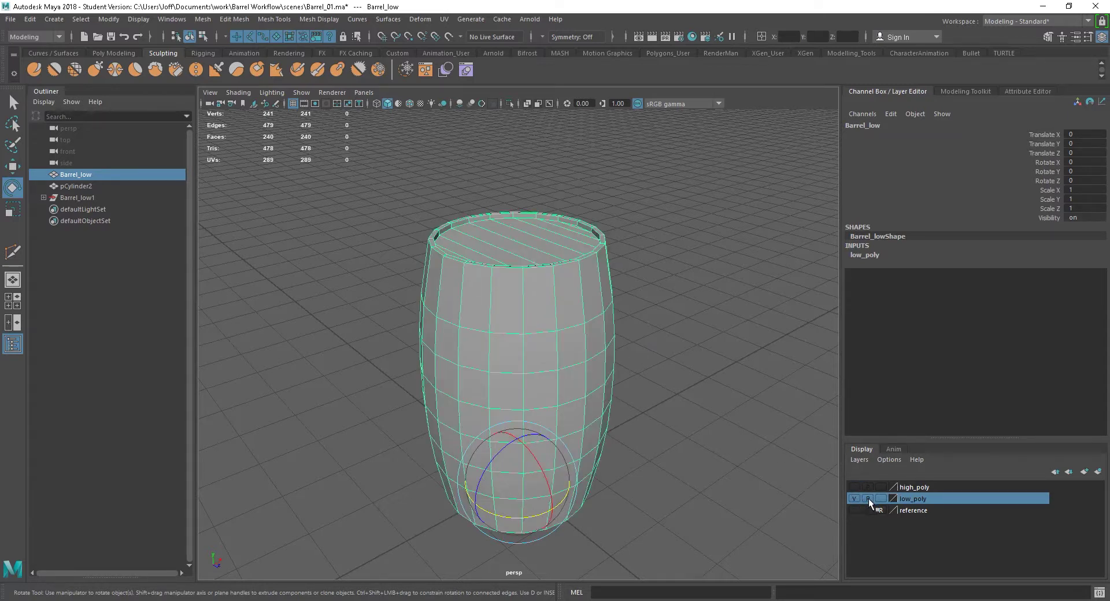
left_click(628, 433)
left_click(545, 384)
key("ctrl+d")
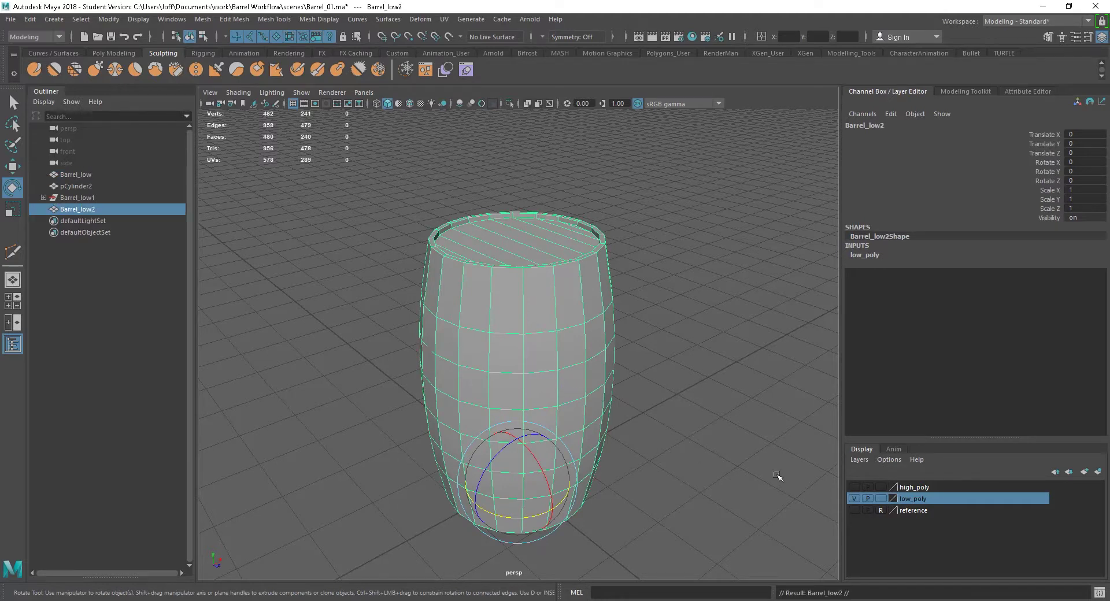
Step: Add the duplicated barrel to the high_poly layer, hide the low_poly layer and show high_poly
right_click(913, 485)
left_click(910, 487)
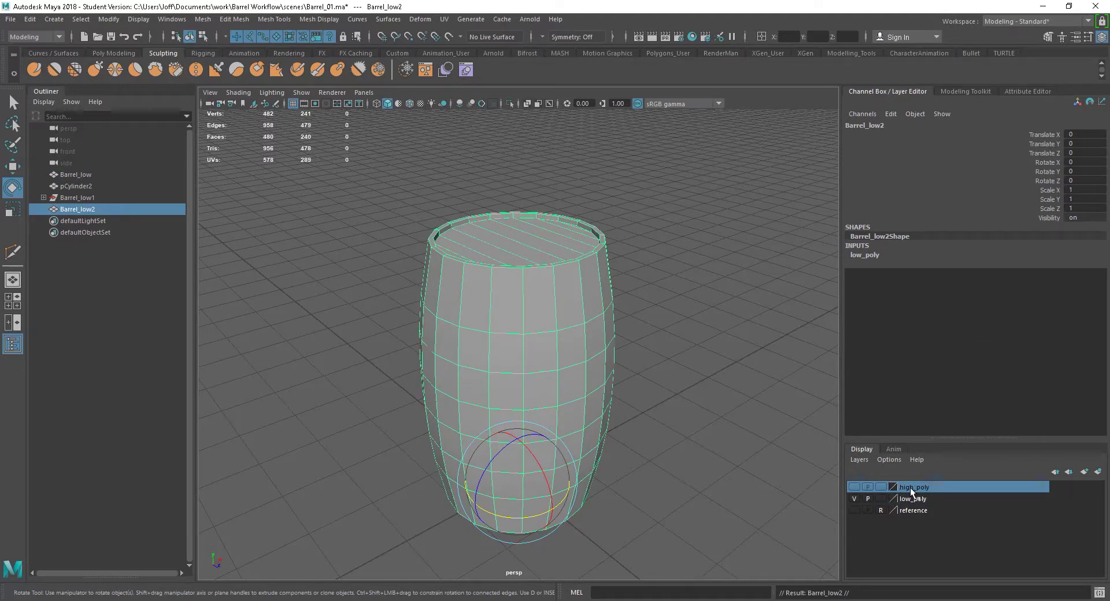
right_click(911, 487)
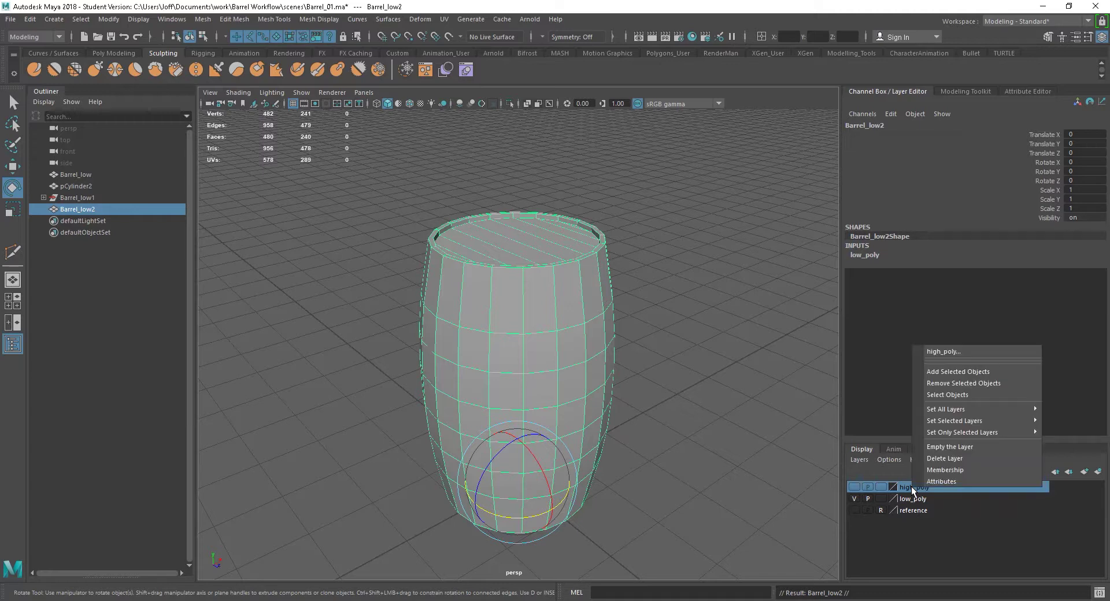
left_click(951, 373)
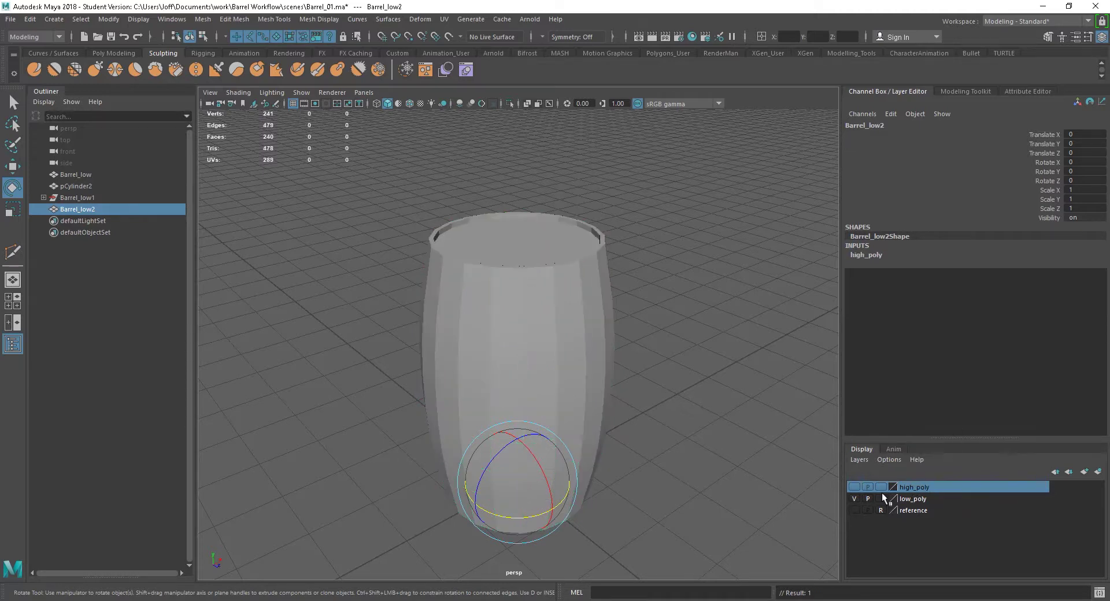
left_click(856, 499)
left_click(855, 487)
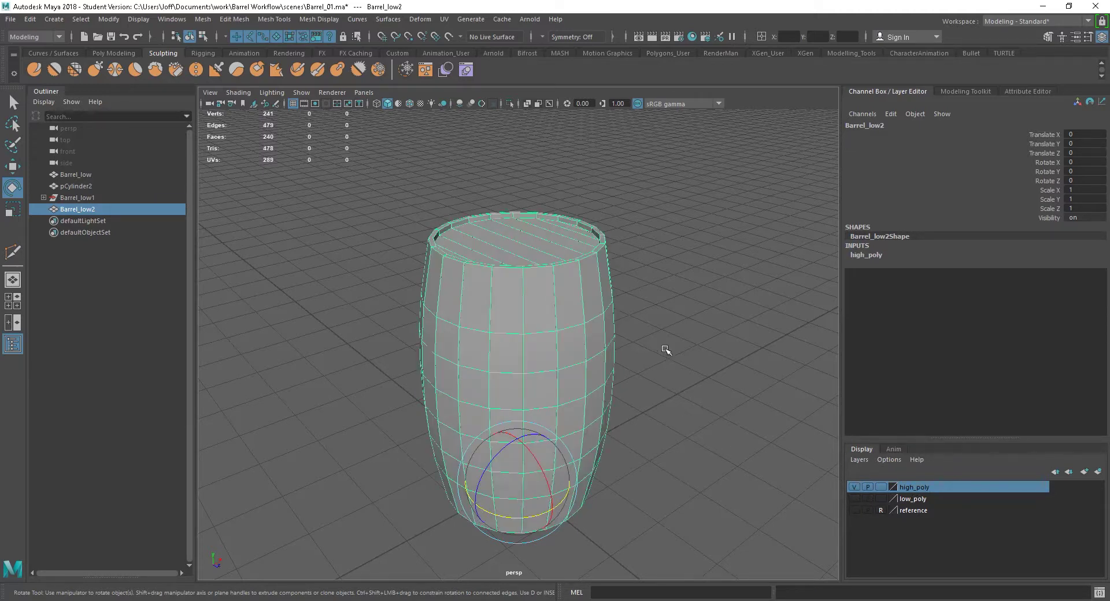
Step: Try moving the duplicate Barrel_low2 about -45.6 along X, away from the grooved barrel, and undo the move
left_click(665, 348)
left_click(569, 330)
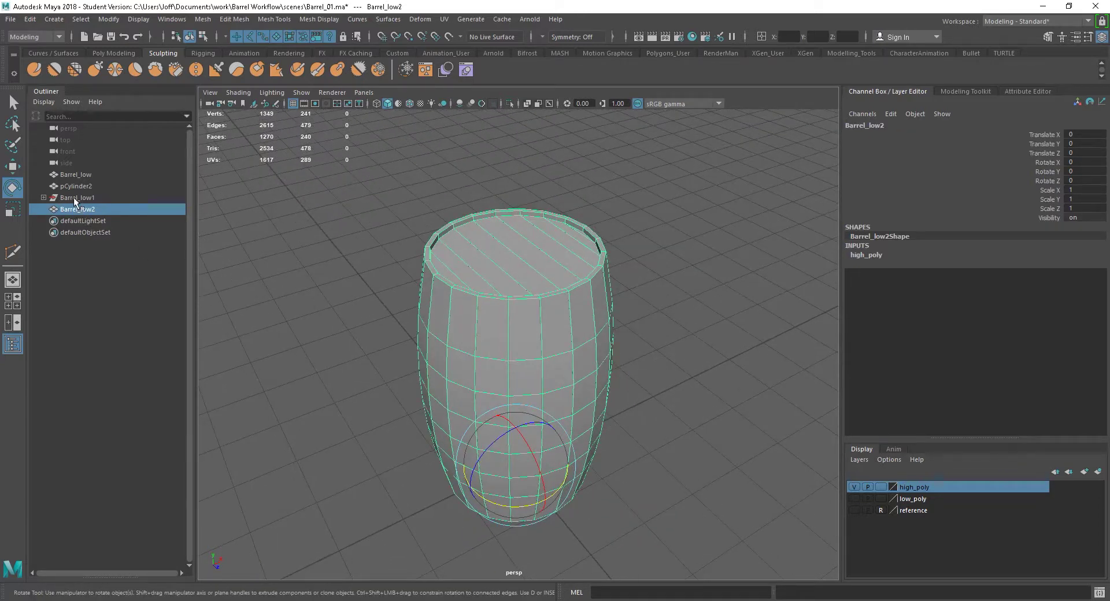
key("w")
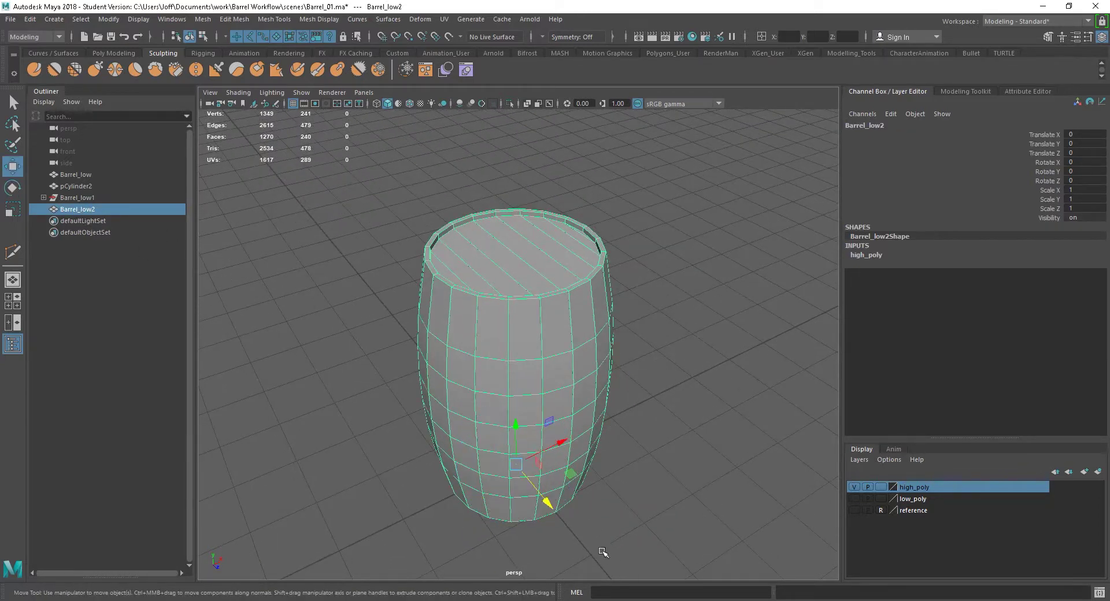
left_click_drag(555, 465, 437, 474)
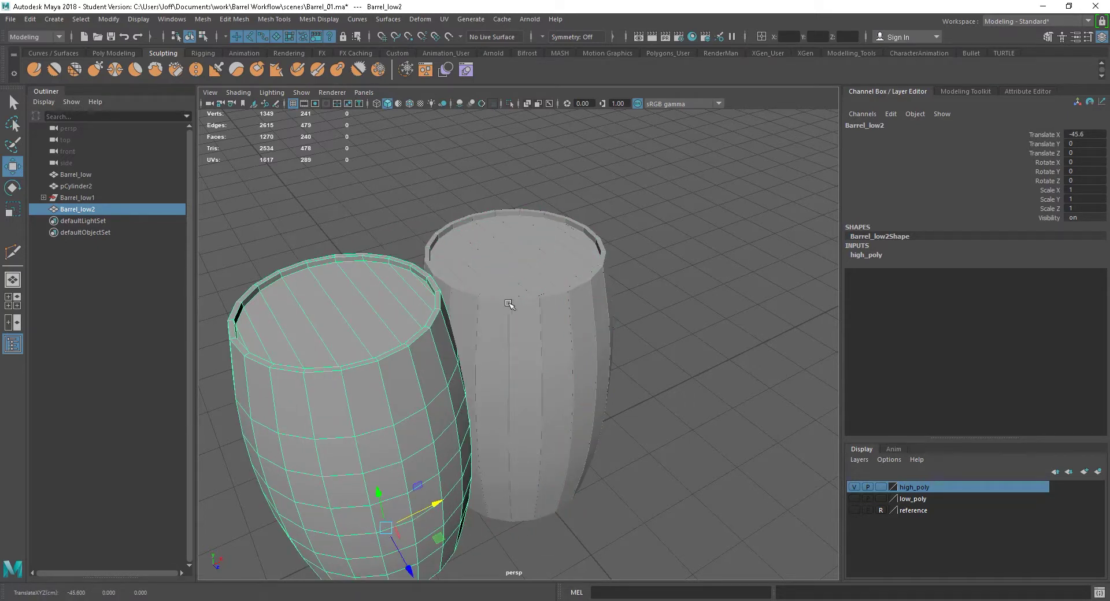
key("ctrl+z")
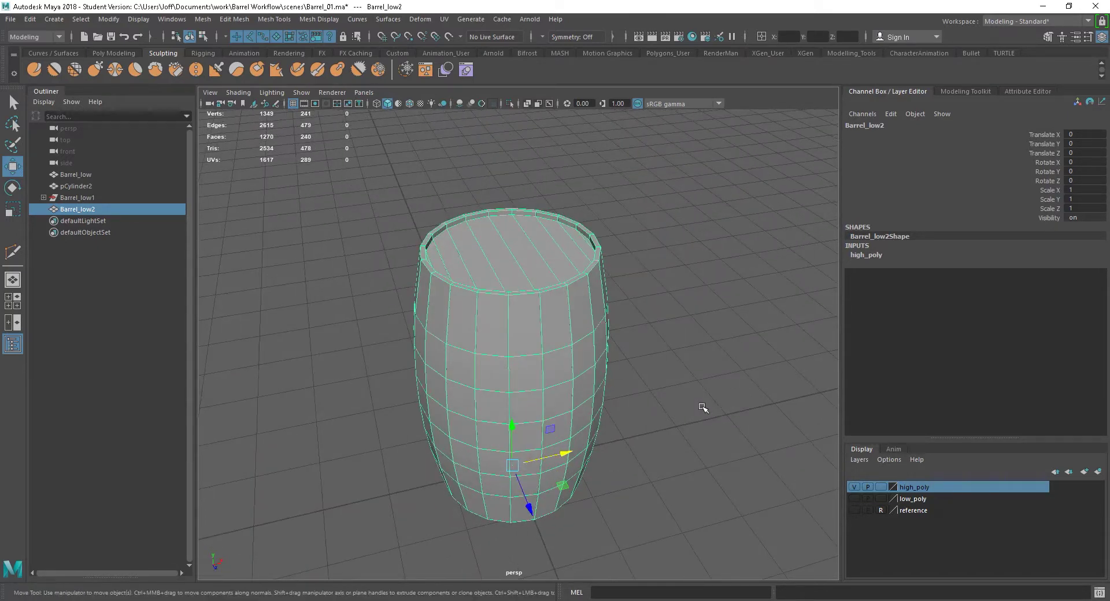
Step: Isolate the duplicate Barrel_low2 in the viewport and center its pivot
key("ctrl+1")
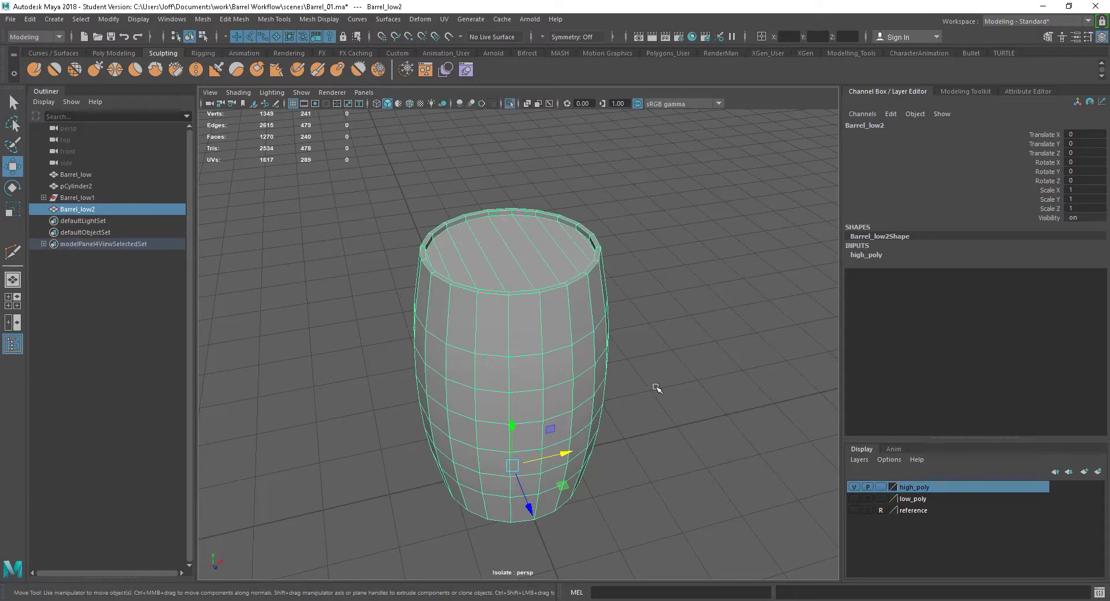
left_click_drag(657, 364, 614, 352, "alt")
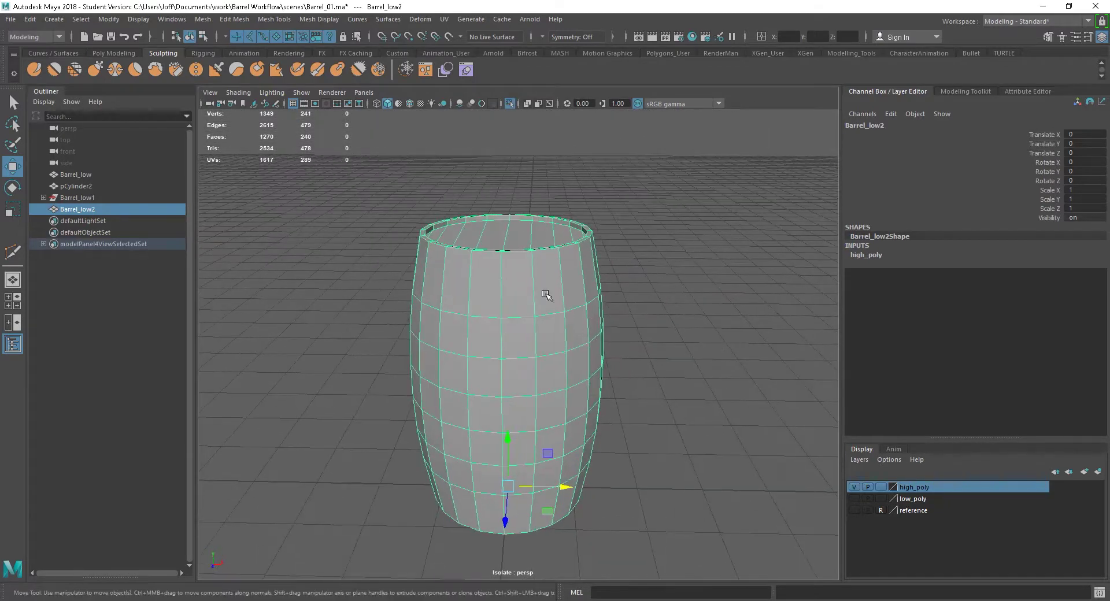
right_click_drag(547, 299, 572, 348, "alt")
middle_click_drag(573, 348, 574, 412, "alt")
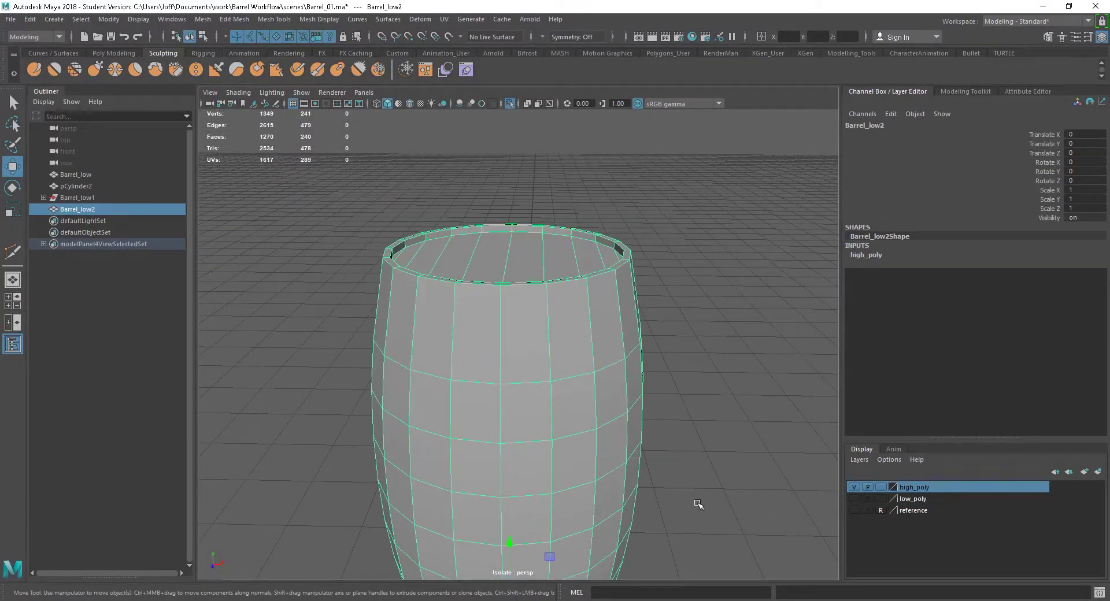
right_click_drag(698, 504, 596, 446, "alt")
left_click_drag(581, 455, 590, 423, "alt")
middle_click_drag(590, 423, 567, 422, "alt")
right_click_drag(602, 437, 653, 461, "alt")
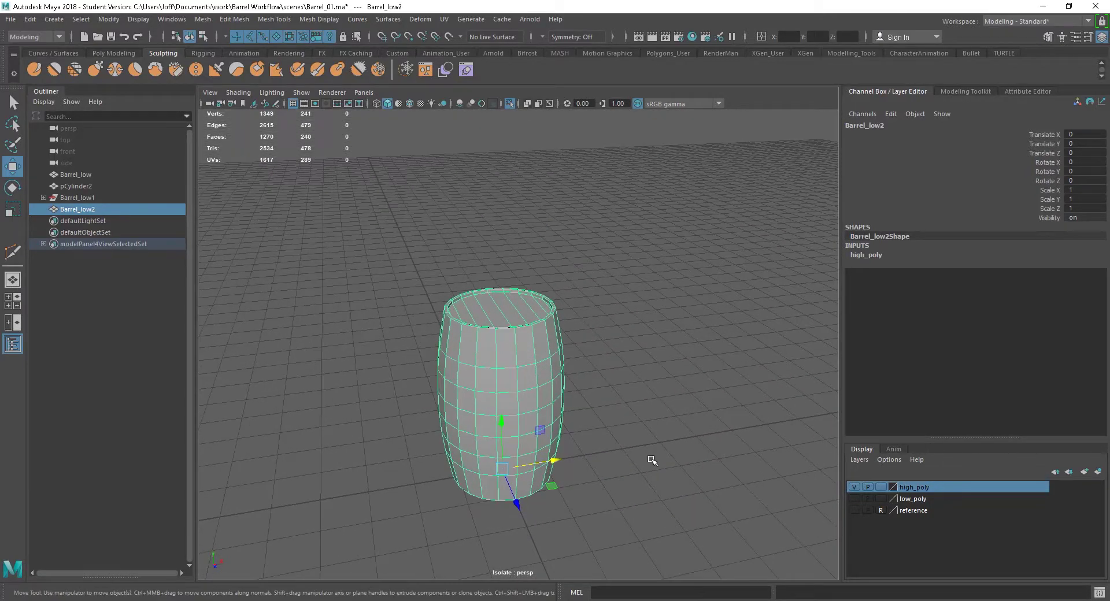
left_click(101, 20)
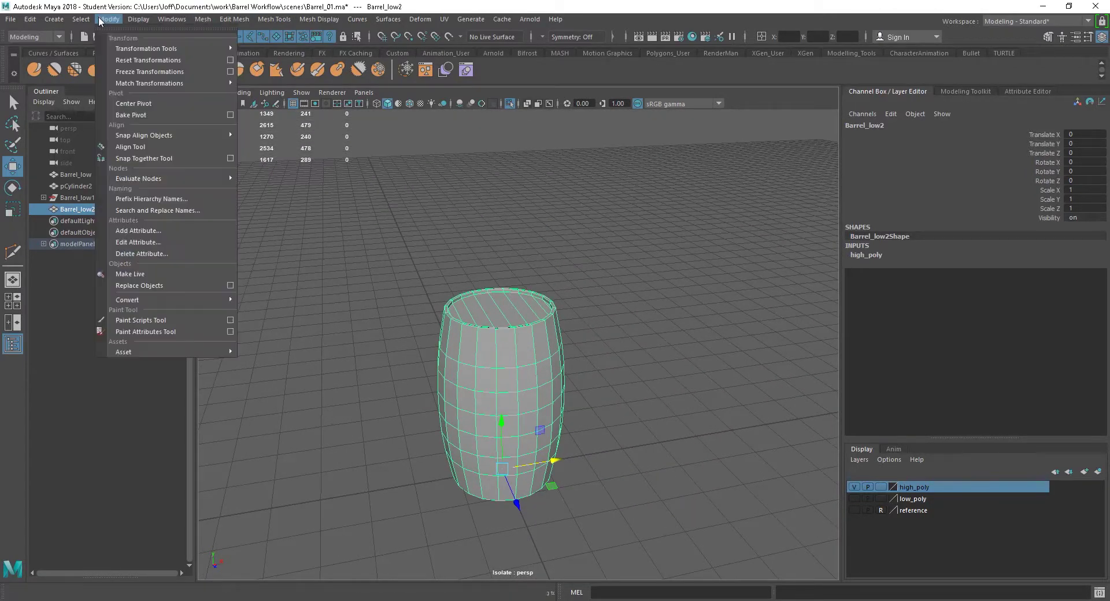
left_click(140, 104)
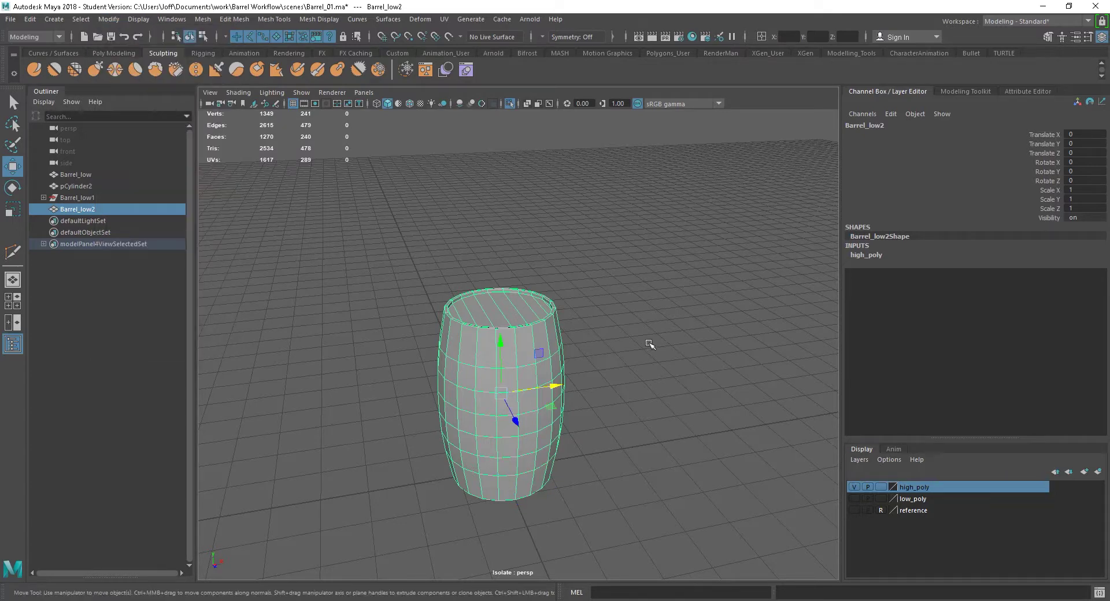
Step: Insert an edge loop around Barrel_low2 just below its top rim with the Multi-Cut tool
left_click_drag(650, 343, 644, 325, "alt")
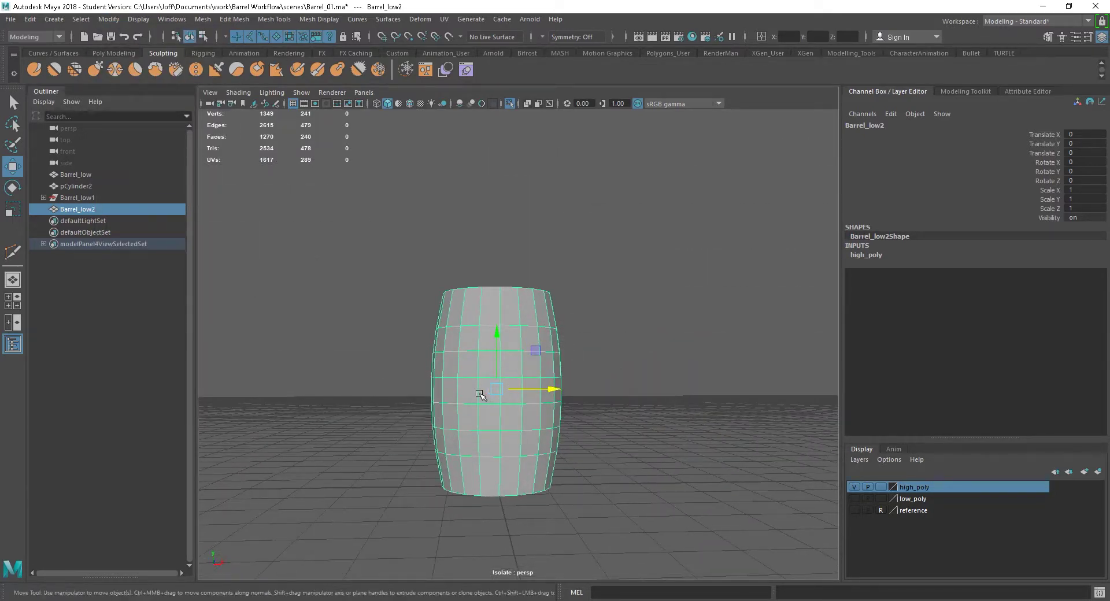
left_click_drag(582, 353, 611, 367, "alt")
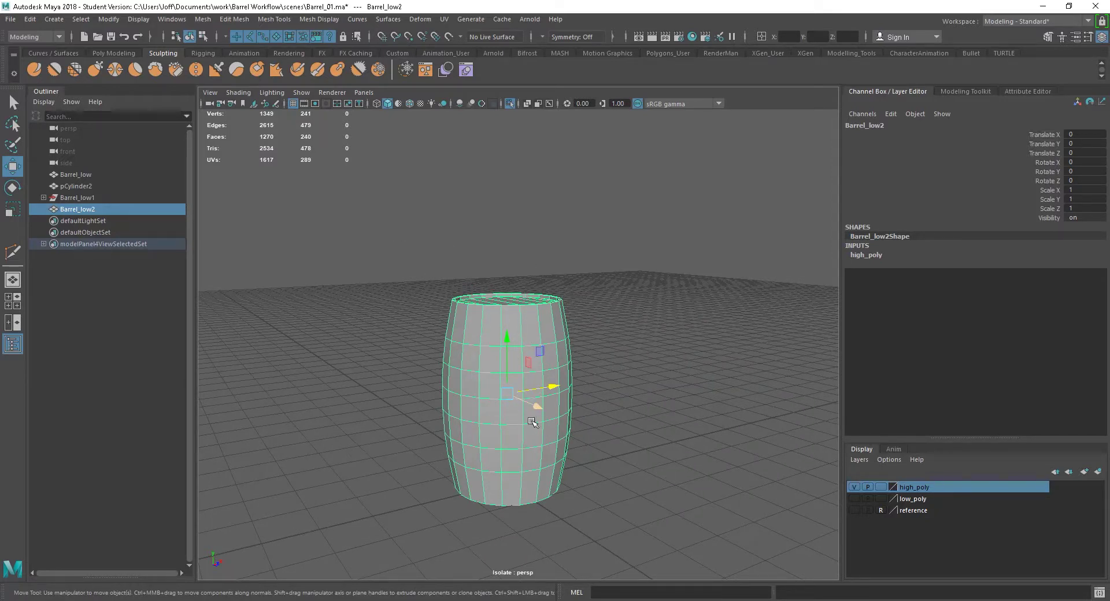
right_click_drag(615, 360, 722, 365, "alt")
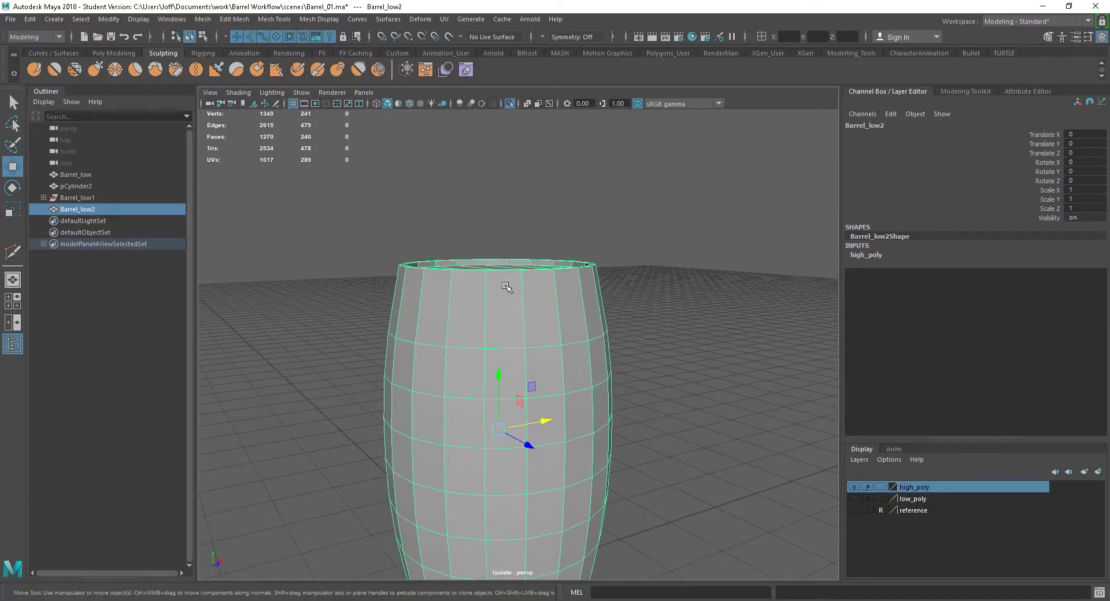
right_click_drag(504, 285, 605, 326, "alt")
middle_click_drag(605, 326, 604, 336, "alt")
left_click_drag(604, 337, 519, 313, "alt")
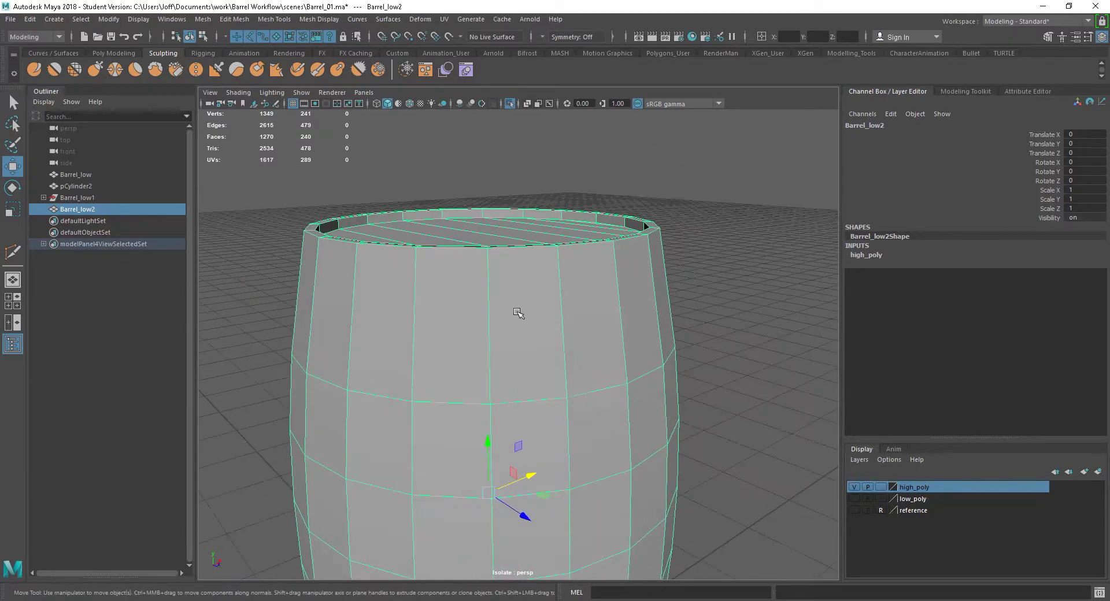
key("ctrl+shift+x")
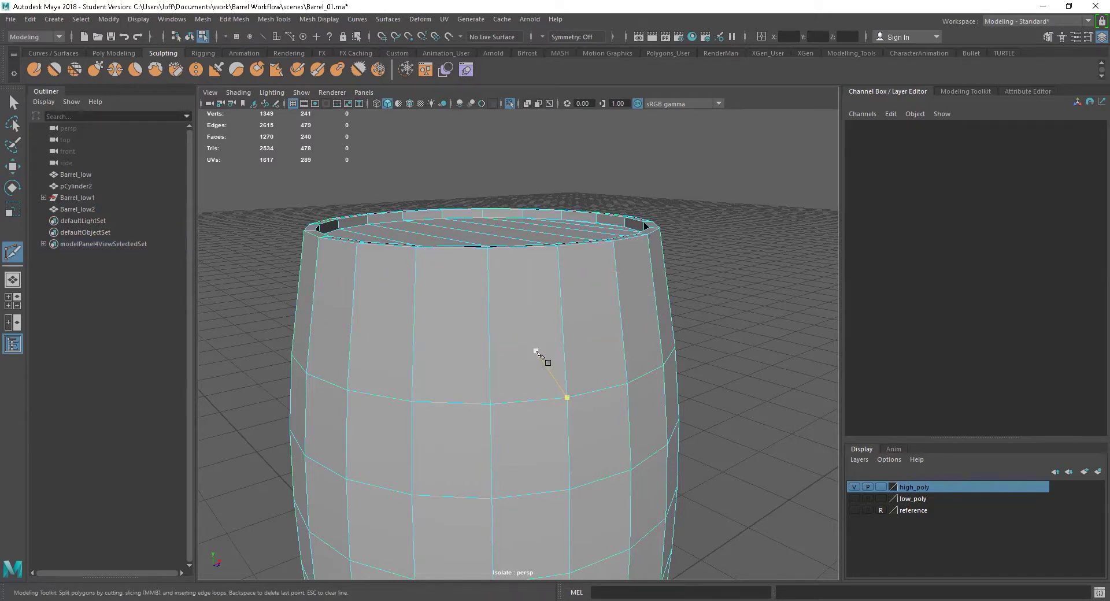
left_click(488, 277, "ctrl")
Step: Insert two more edge loops around Barrel_low2, one just above the first original horizontal edge ring and one just below the second
right_click_drag(690, 375, 607, 369, "alt")
left_click_drag(608, 370, 600, 363, "alt")
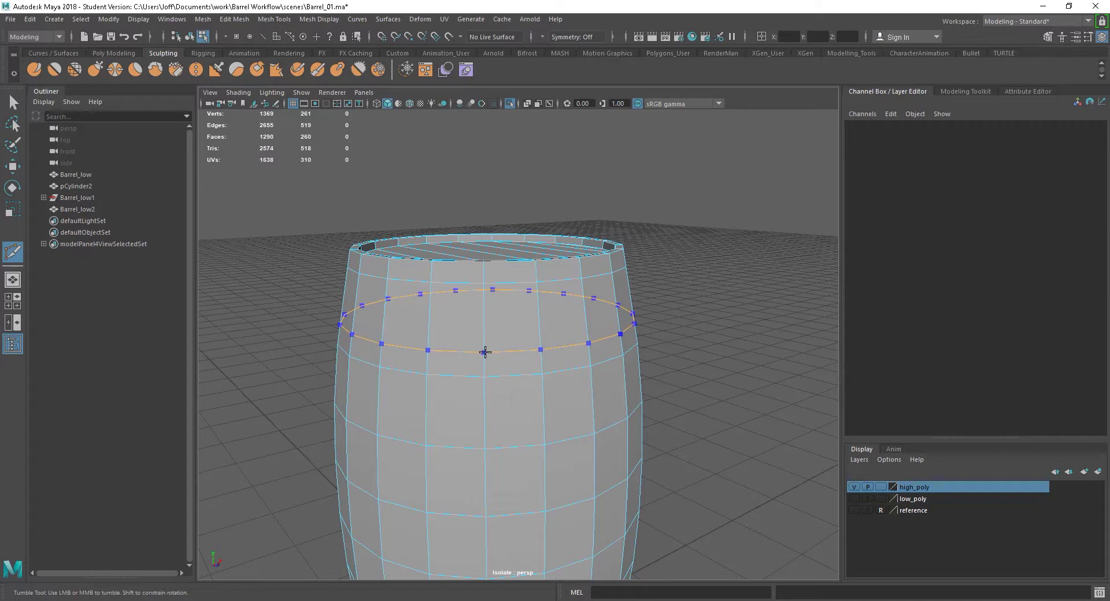
left_click(485, 354, "ctrl")
right_click_drag(589, 387, 699, 401, "alt")
left_click_drag(699, 401, 545, 445, "alt")
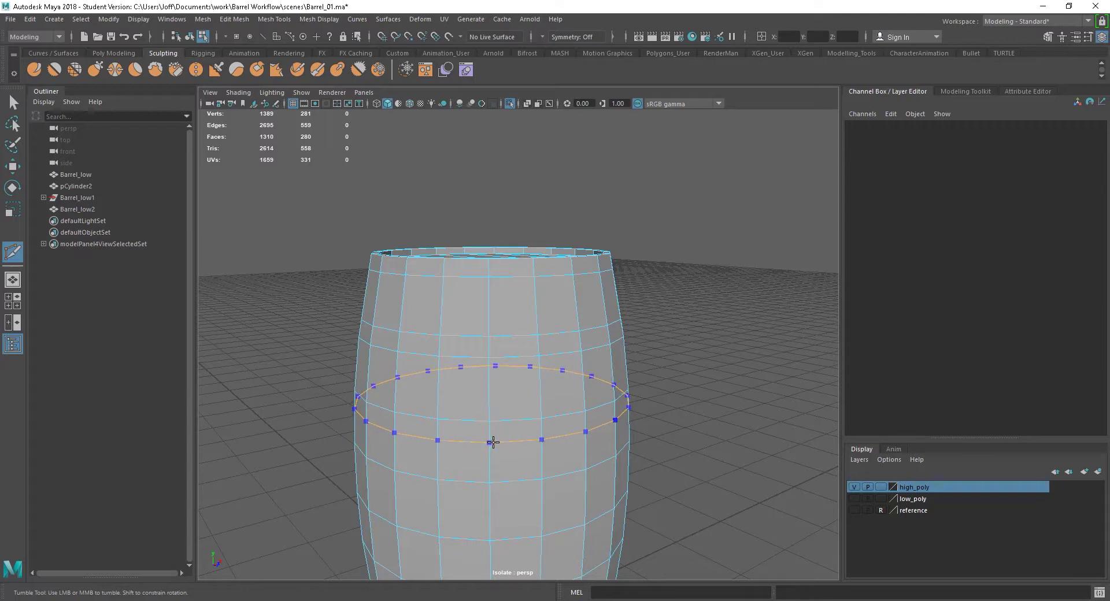
left_click(493, 443)
left_click_drag(657, 458, 639, 441, "alt")
key("w")
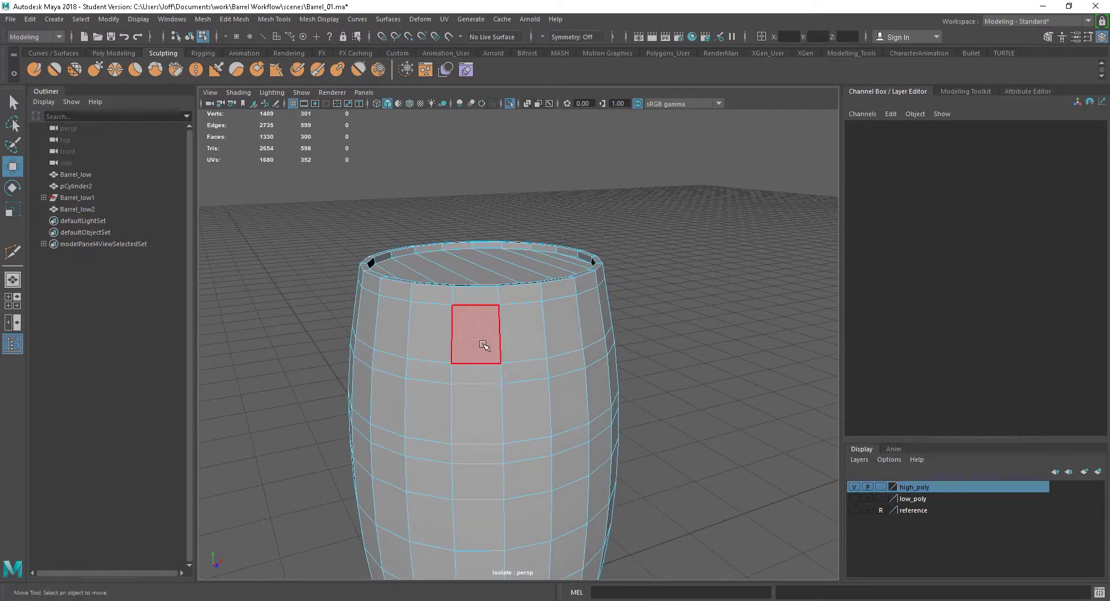
Step: Delete the ring of side faces directly below the narrow top band of Barrel_low2
left_click(453, 344)
double_click(436, 338, "shift")
left_click_drag(668, 400, 684, 384, "alt")
right_click_drag(684, 384, 644, 330, "alt")
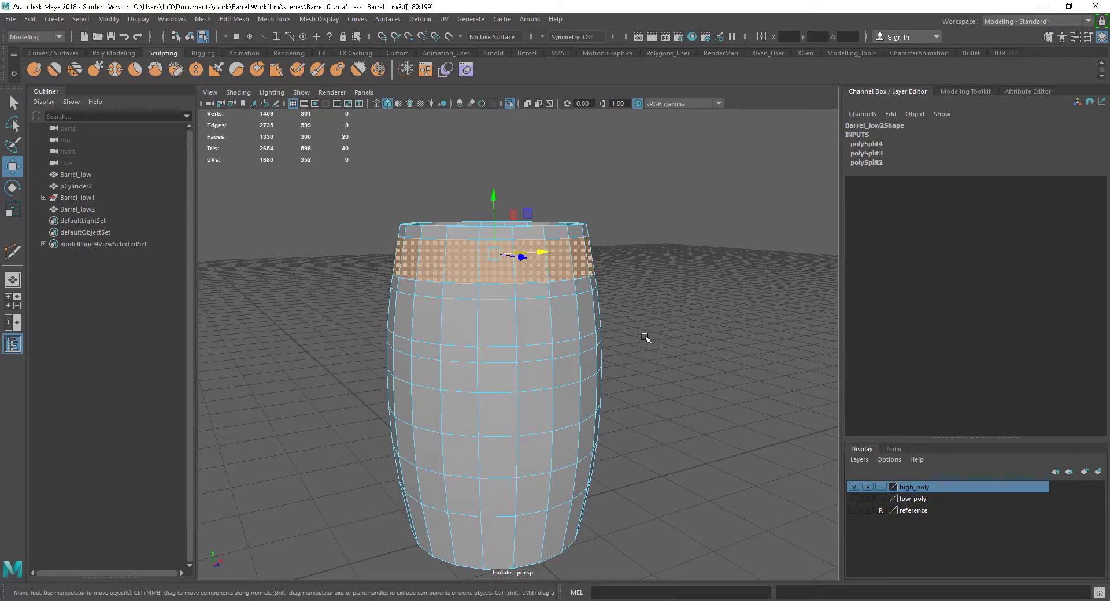
key("Delete")
Step: Delete the rings of side faces above and below the third narrow band, keeping the second and third bands as separate hoops
left_click(497, 325)
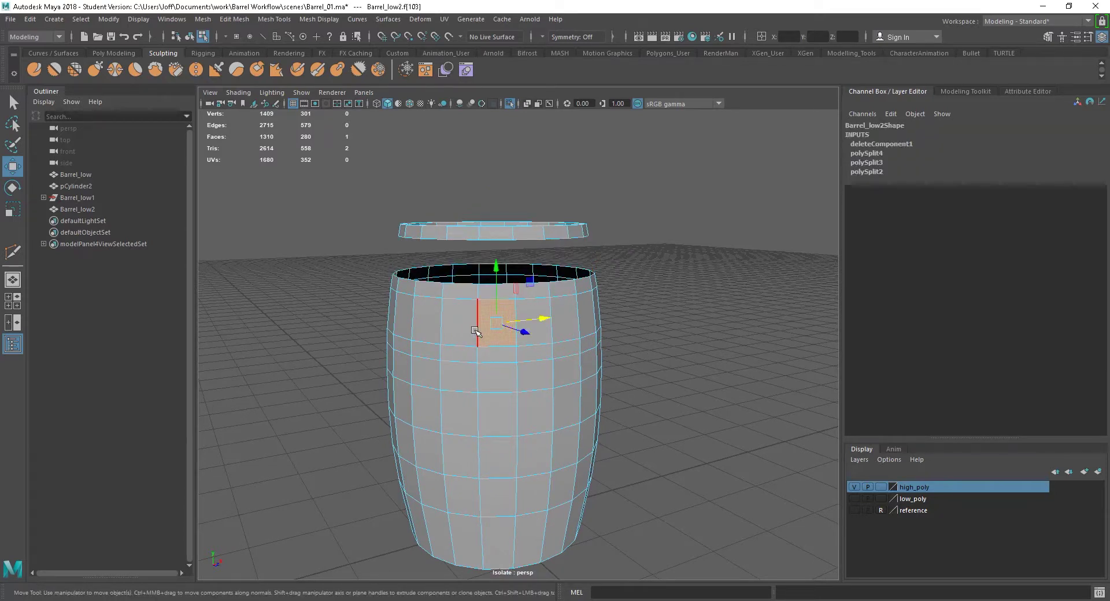
double_click(469, 328, "shift")
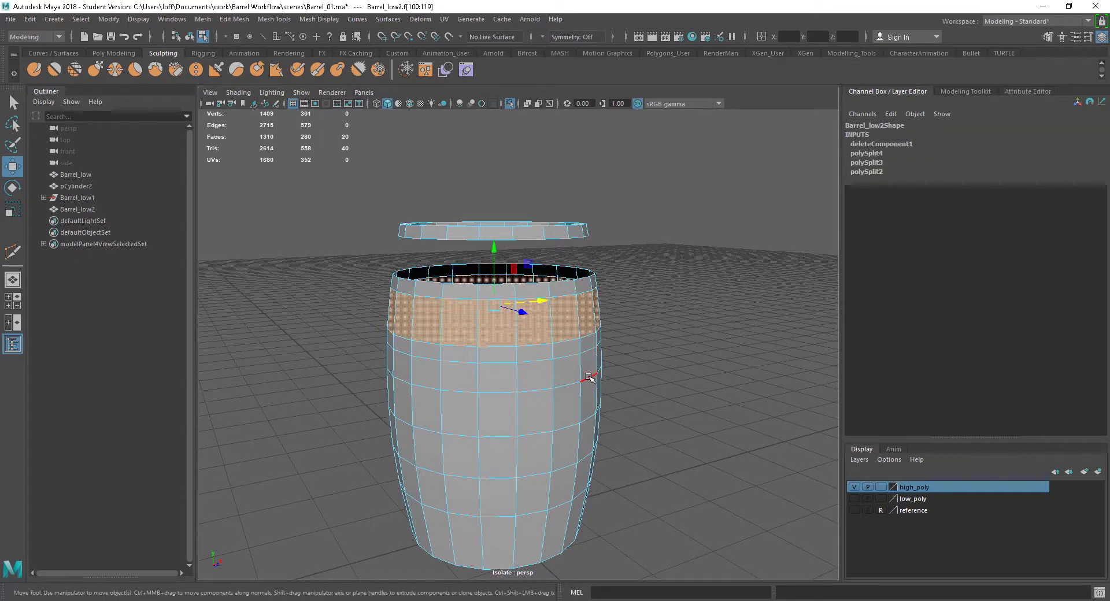
key("Delete")
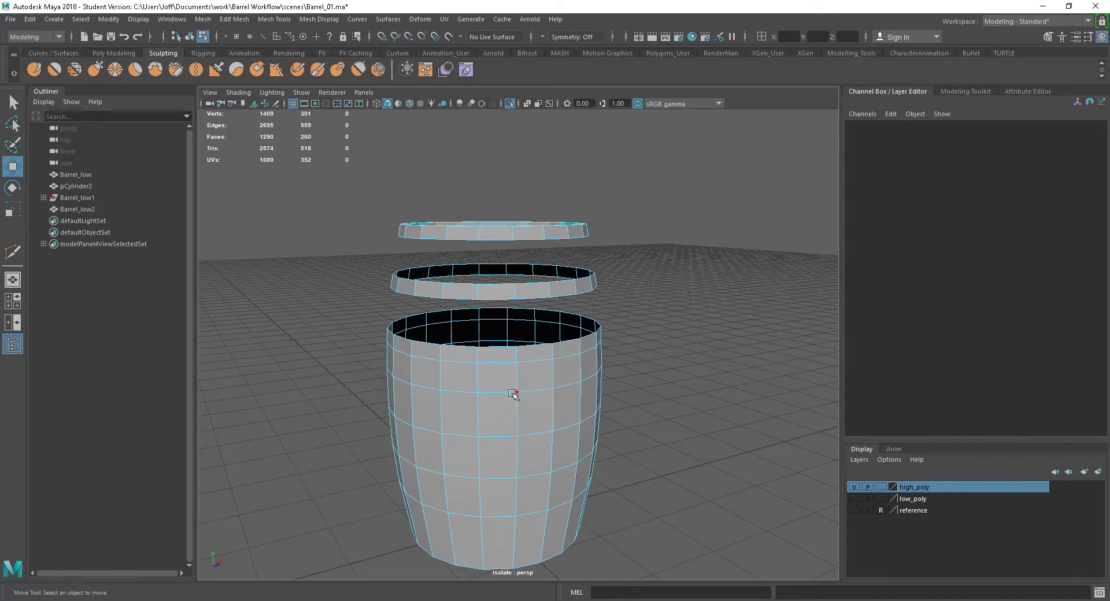
left_click(461, 383)
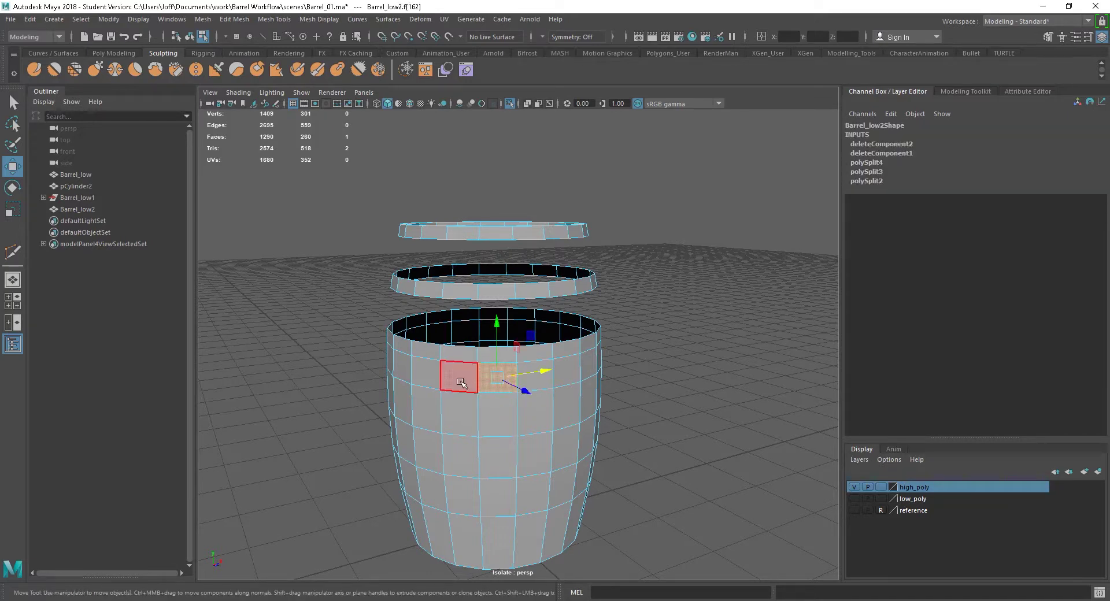
double_click(461, 383, "shift")
key("Delete")
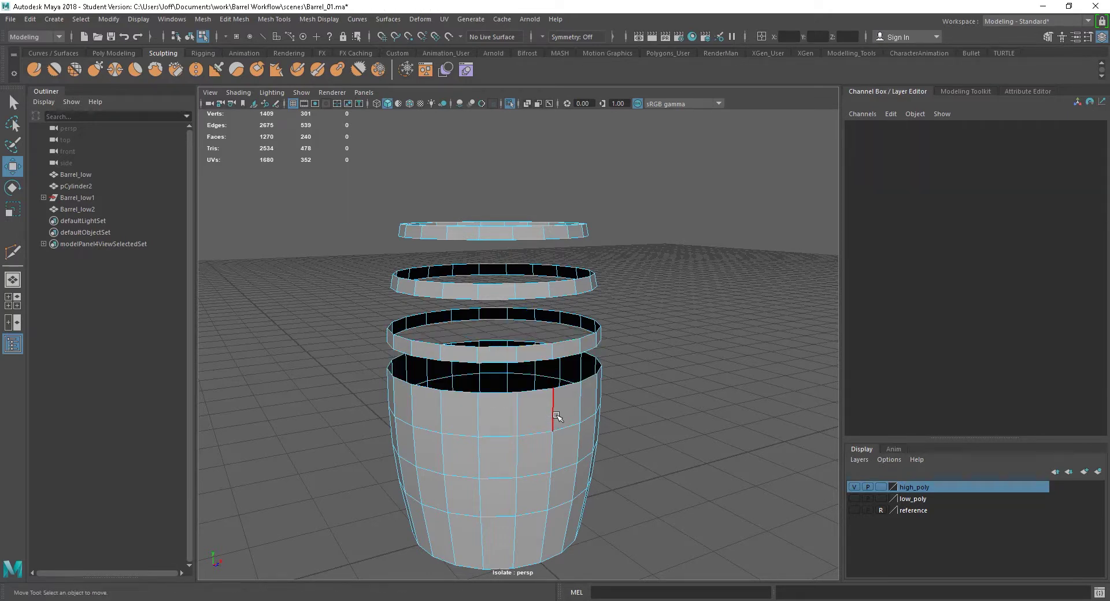
Step: Delete the whole remaining lower barrel body beneath the third band of Barrel_low2
left_click_drag(663, 387, 726, 376, "alt")
double_click(544, 403)
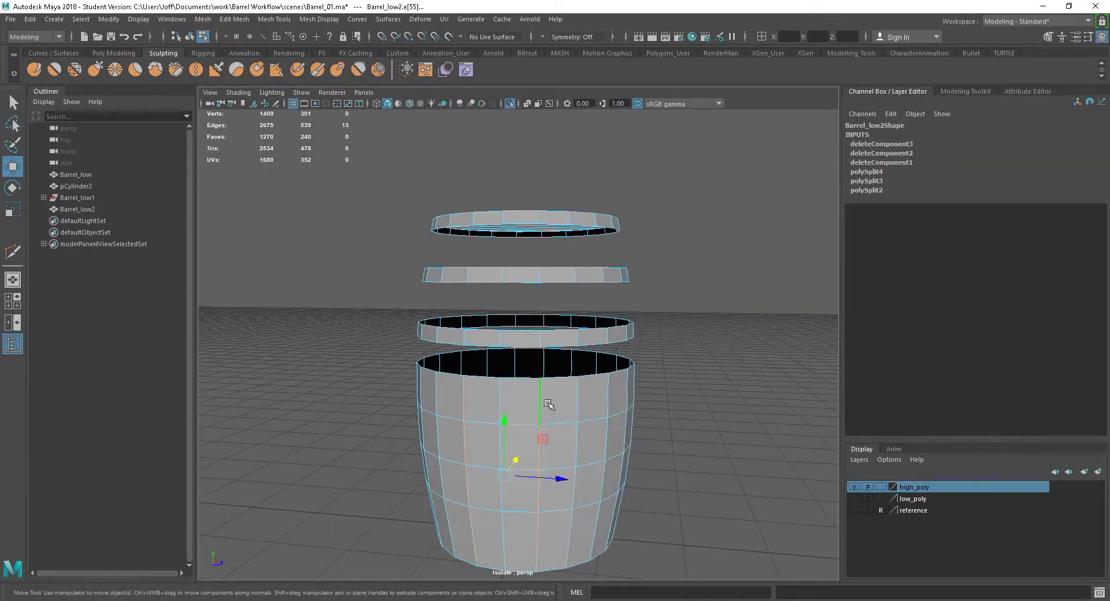
key("F11")
left_click(731, 421)
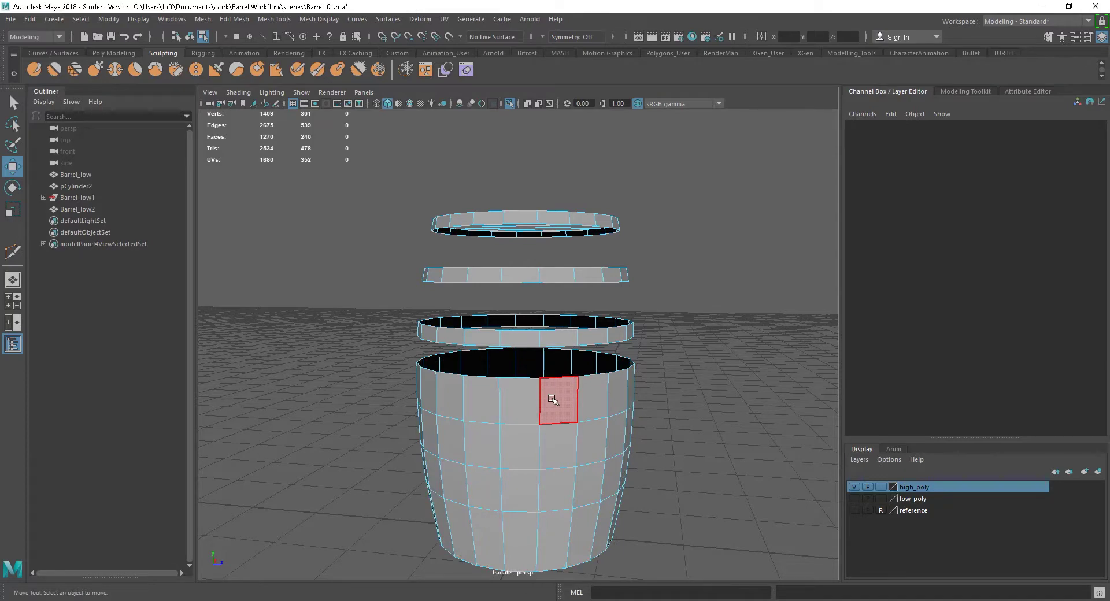
double_click(552, 398)
key("Delete")
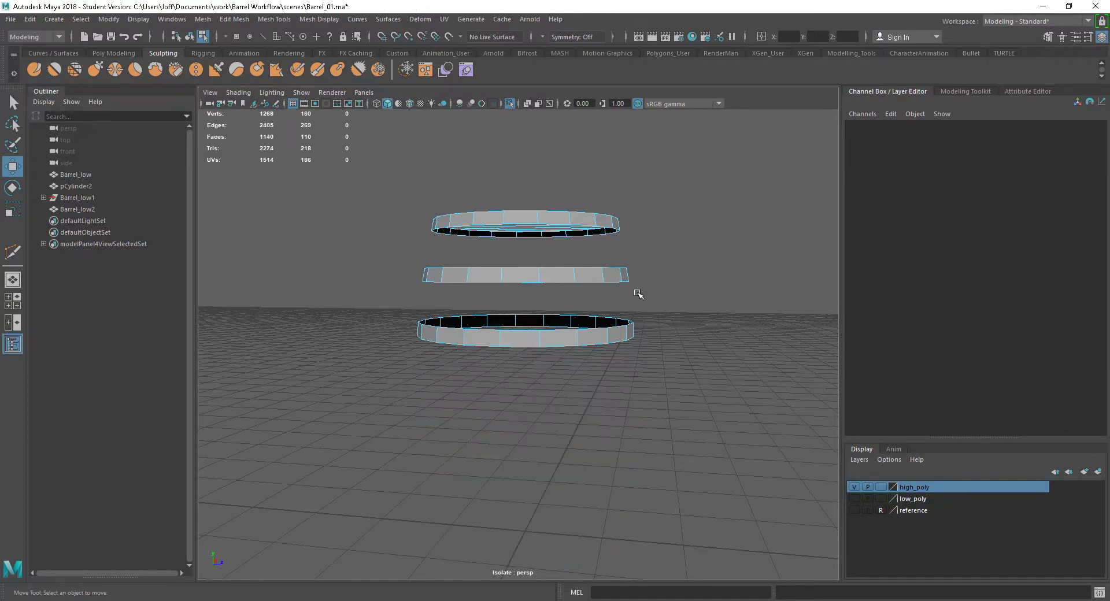
Step: Delete the top rim faces and the planked lid with its inner wall, keeping only the three hoop bands
left_click_drag(637, 279, 603, 322, "alt")
right_click_drag(490, 333, 602, 370, "alt")
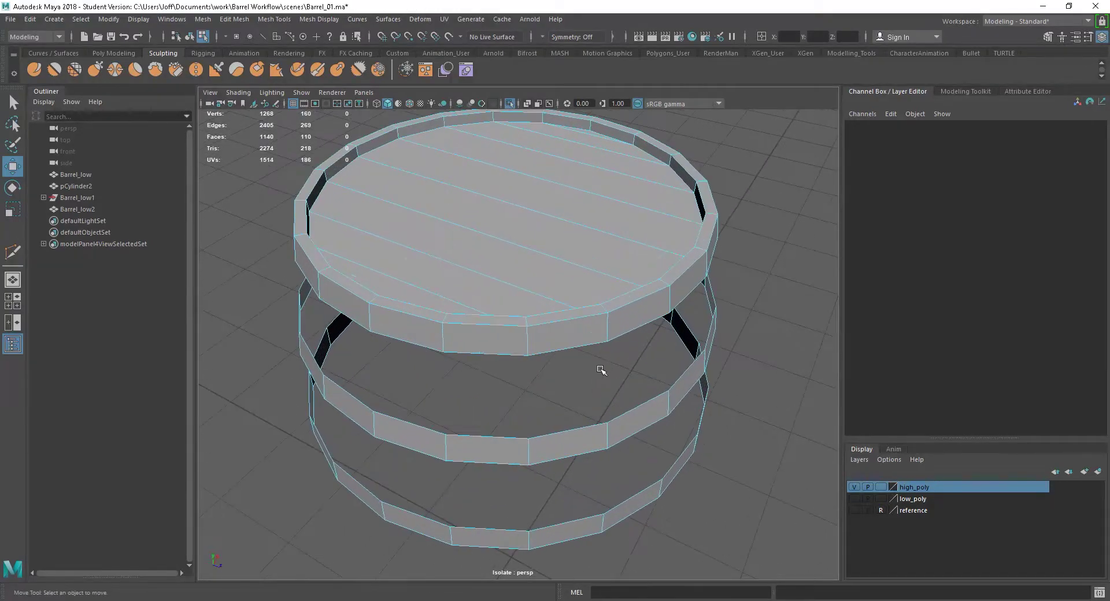
left_click_drag(601, 370, 529, 387, "alt")
double_click(498, 386)
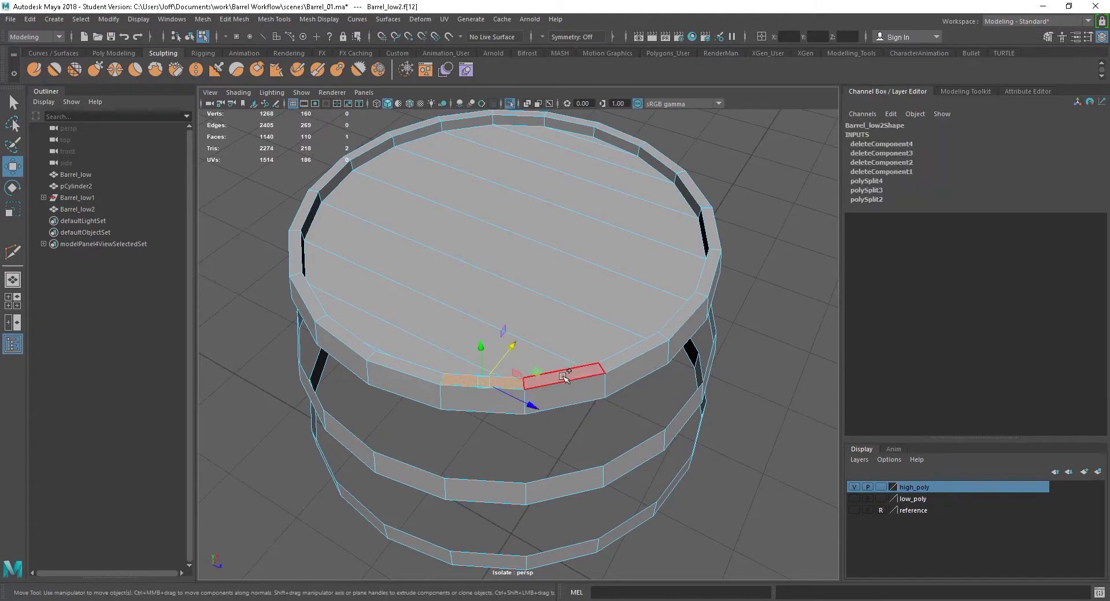
key("Delete")
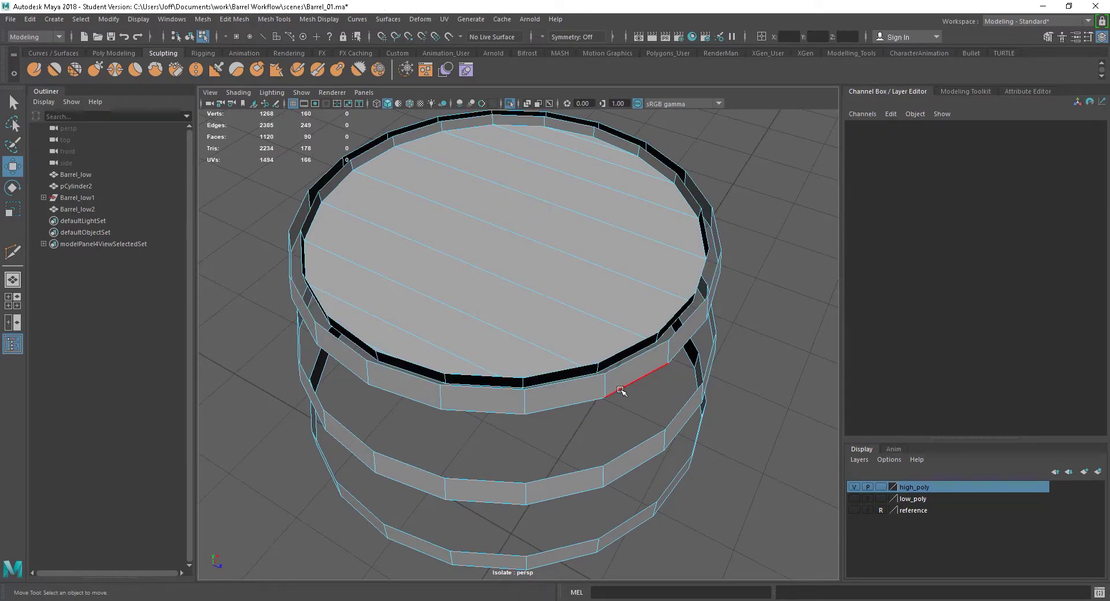
left_click_drag(620, 378, 660, 368, "alt")
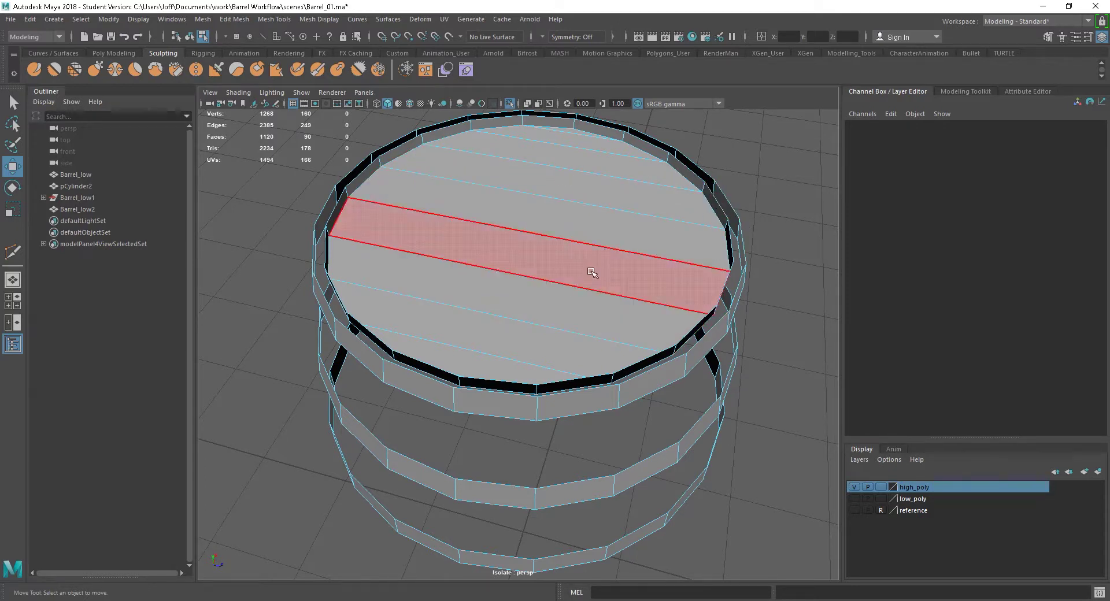
left_click(592, 270)
key("Delete")
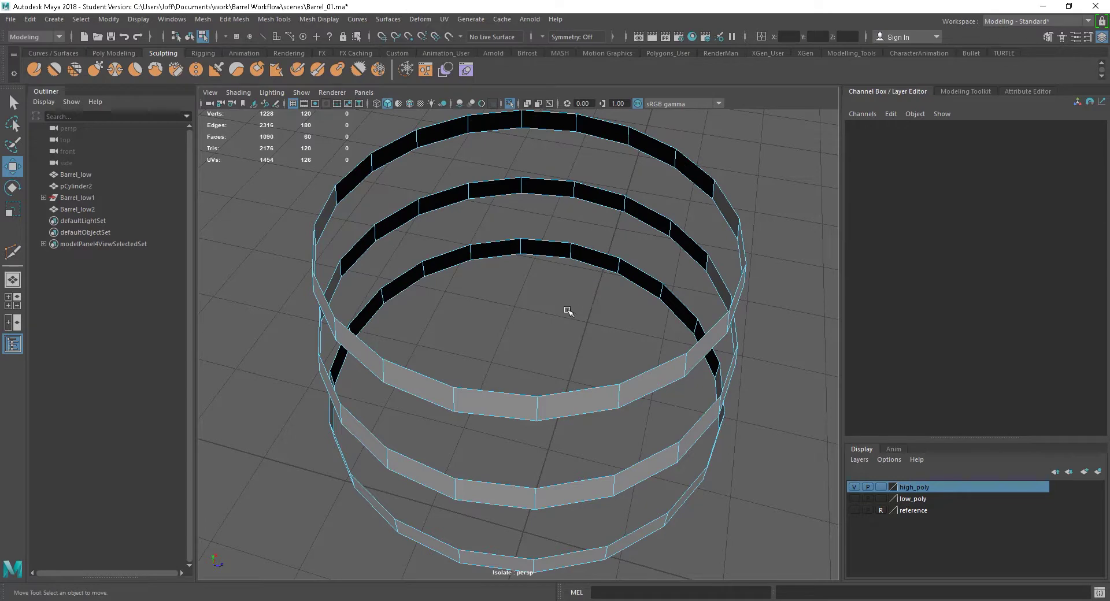
Step: Return to object mode and soften the edges of the three hoop bands
scroll(703, 428, "down", 5)
left_click_drag(662, 431, 517, 328, "alt")
right_click_drag(516, 327, 519, 319)
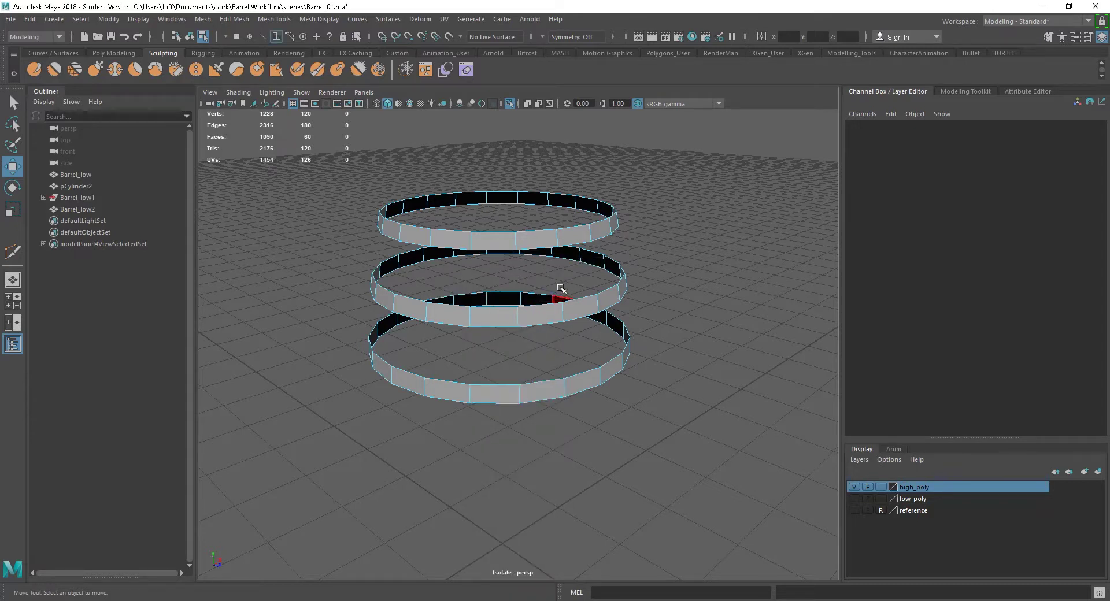
right_click_drag(516, 280, 581, 261)
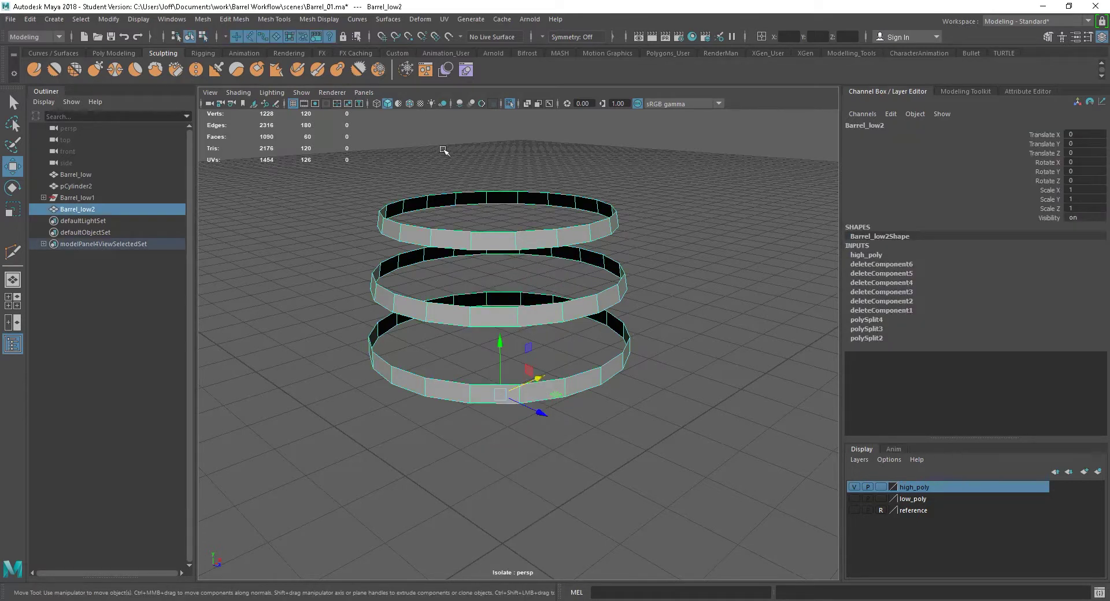
left_click(319, 19)
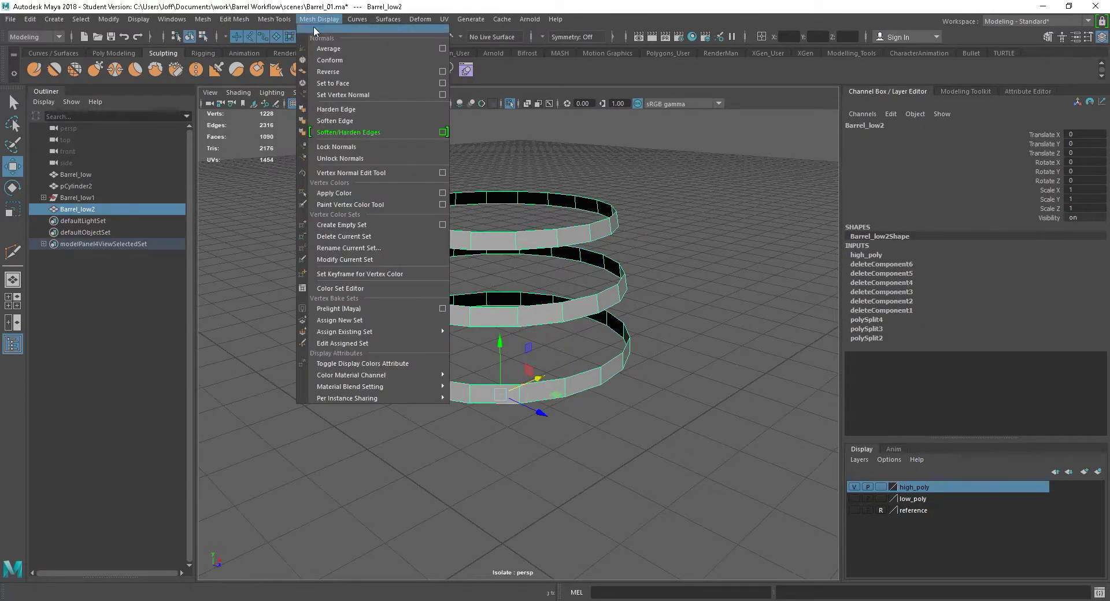
left_click(343, 123)
left_click(738, 310)
left_click_drag(738, 309, 682, 337, "alt")
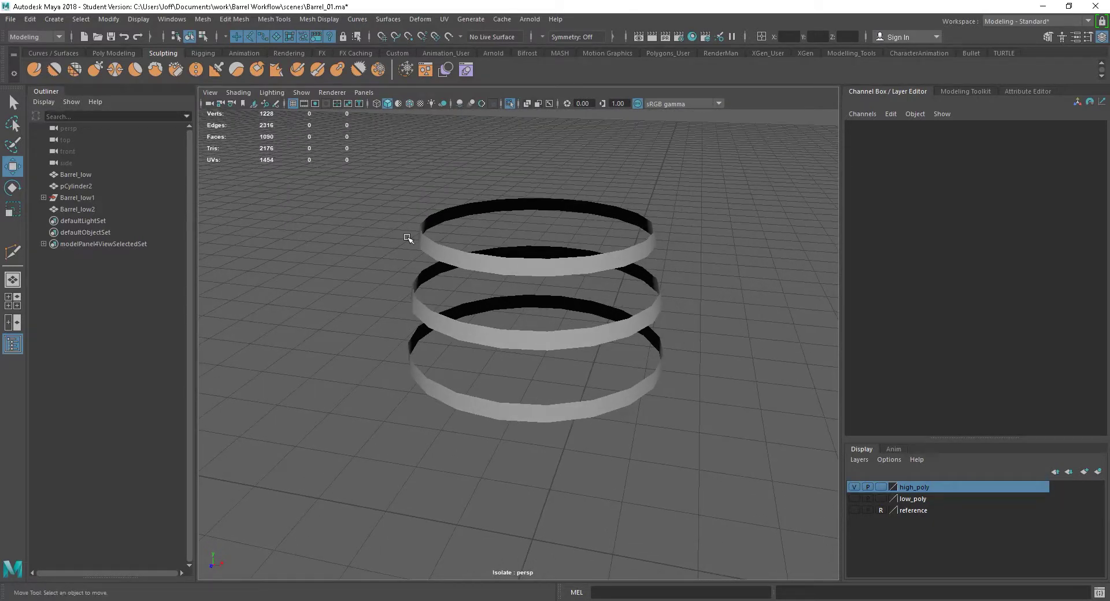
Step: Exit isolation to show the full high-poly barrel and select the Barrel_low2 hoop bands
key("ctrl+1")
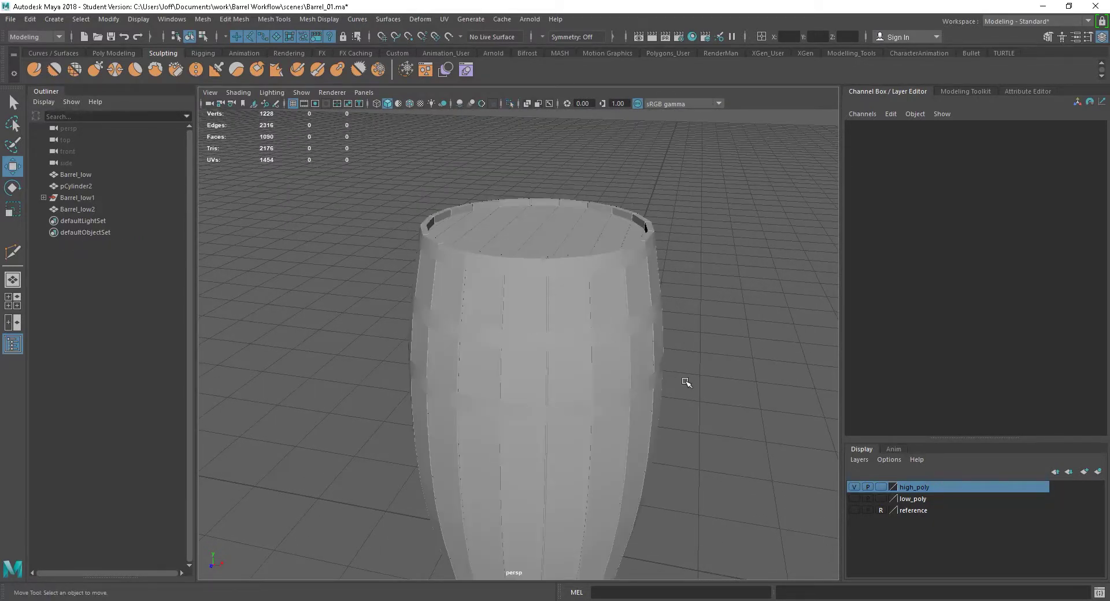
left_click(574, 412)
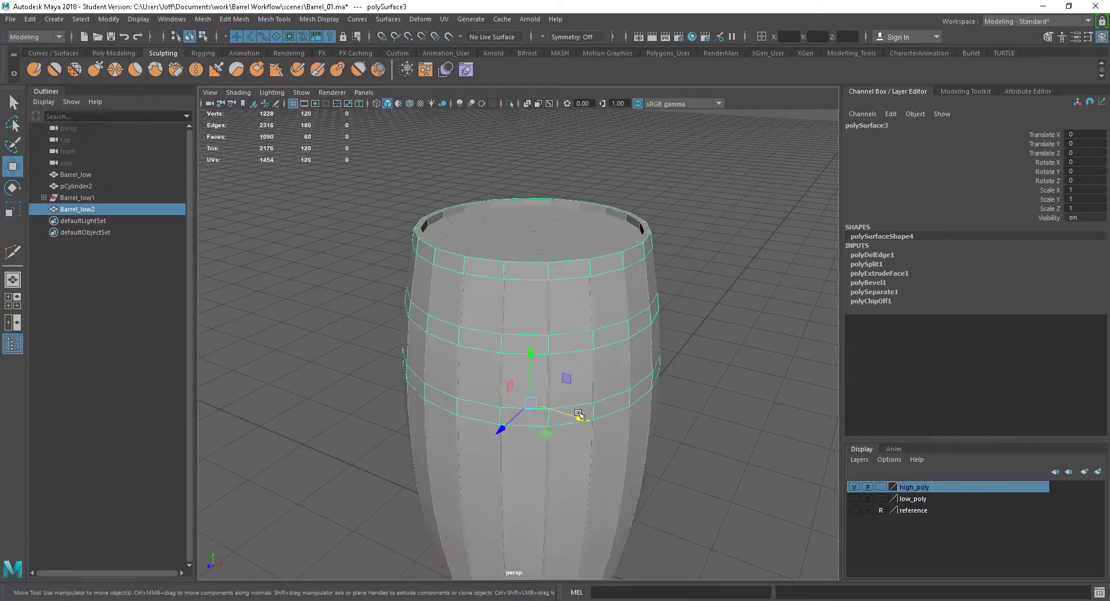
left_click_drag(719, 397, 674, 374, "alt")
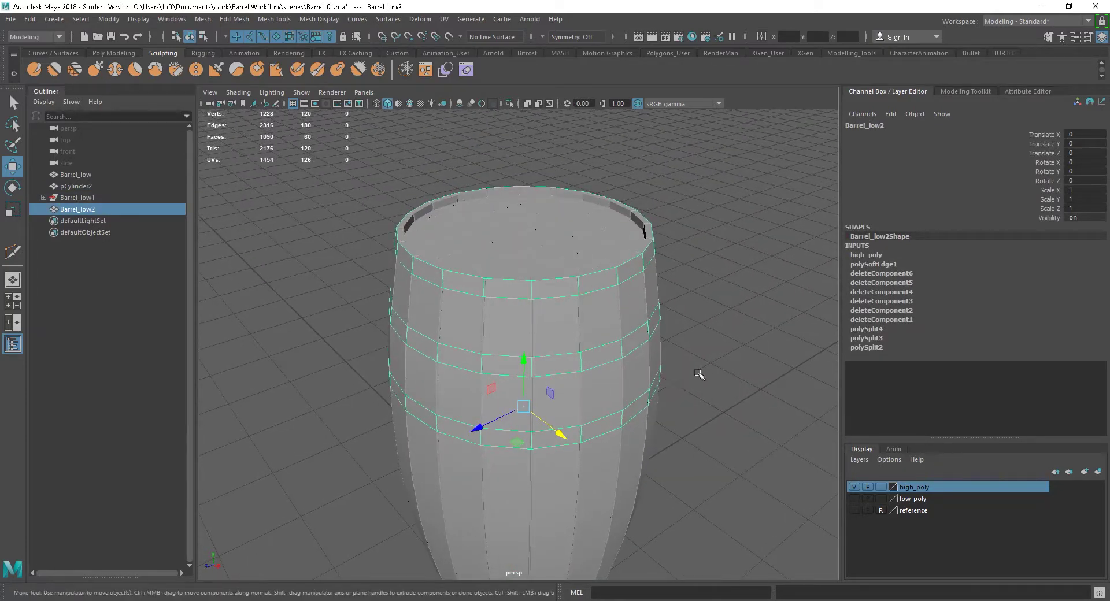
Step: Extrude the three hoop bands outward with a thickness of 0.2
key("ctrl+e")
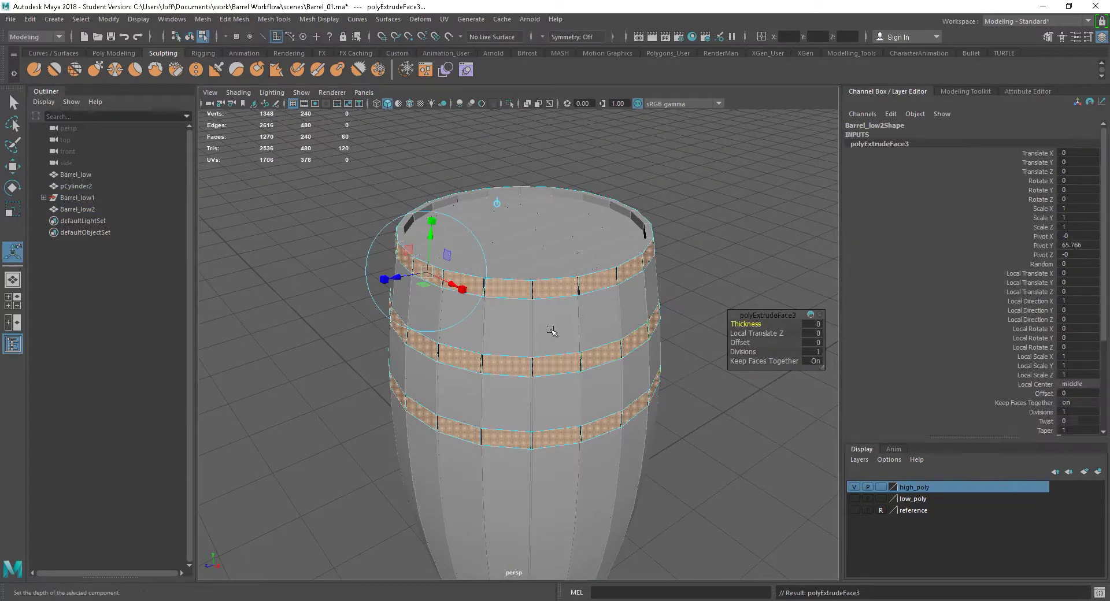
right_click_drag(552, 332, 628, 421, "alt")
left_click_drag(558, 388, 520, 406, "alt")
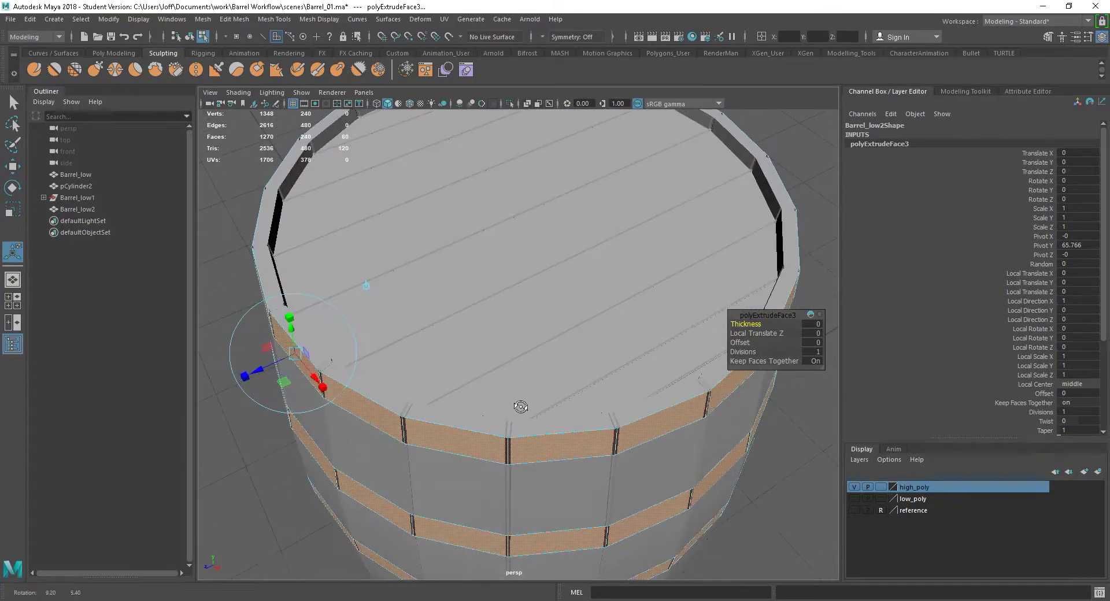
right_click_drag(520, 407, 525, 417, "alt")
left_click_drag(746, 325, 752, 324)
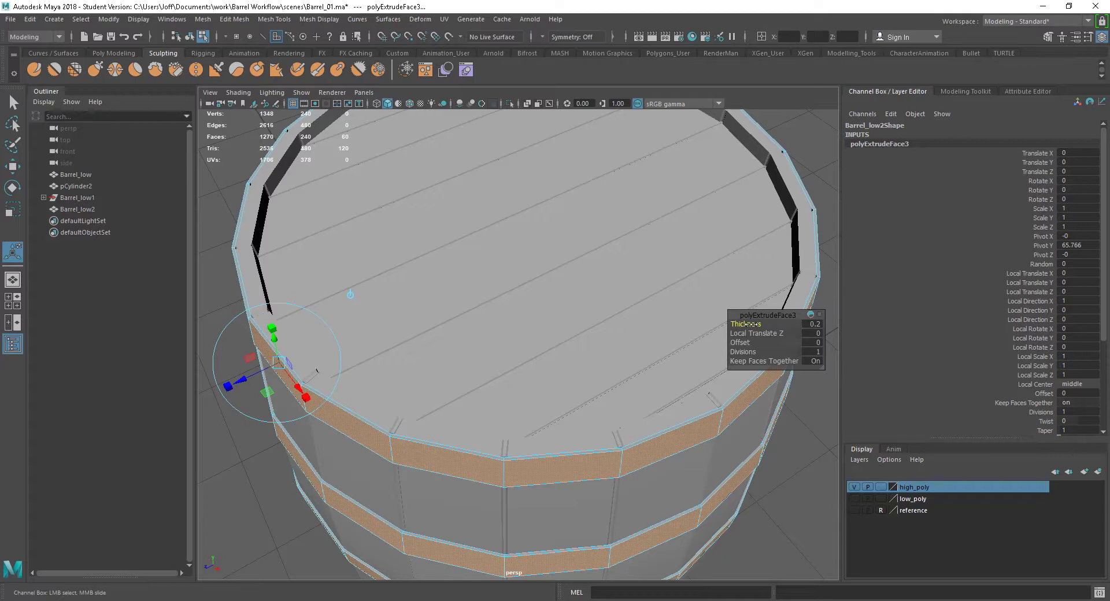
left_click_drag(746, 324, 746, 324)
Step: Return to object mode, select the extruded hoops and examine up close how they sit against the rim and staves
right_click_drag(647, 420, 600, 379, "alt")
left_click_drag(600, 380, 551, 353, "alt")
right_click_drag(758, 214, 782, 204)
left_click_drag(779, 205, 706, 341, "alt")
left_click_drag(511, 318, 501, 355, "alt")
scroll(587, 367, "up", 3)
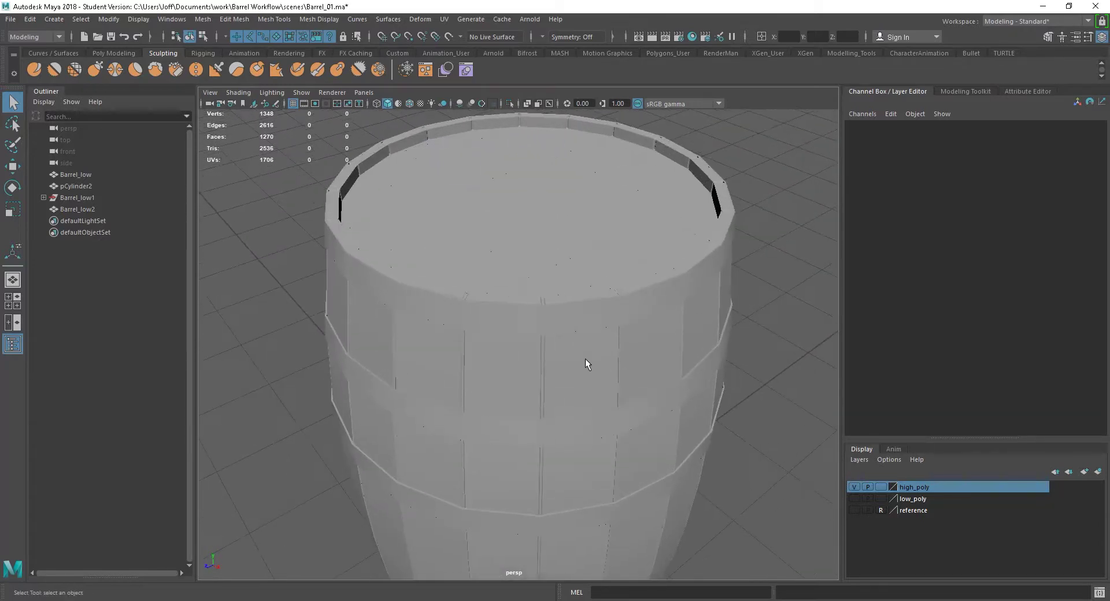
left_click(528, 330)
scroll(604, 359, "up", 3)
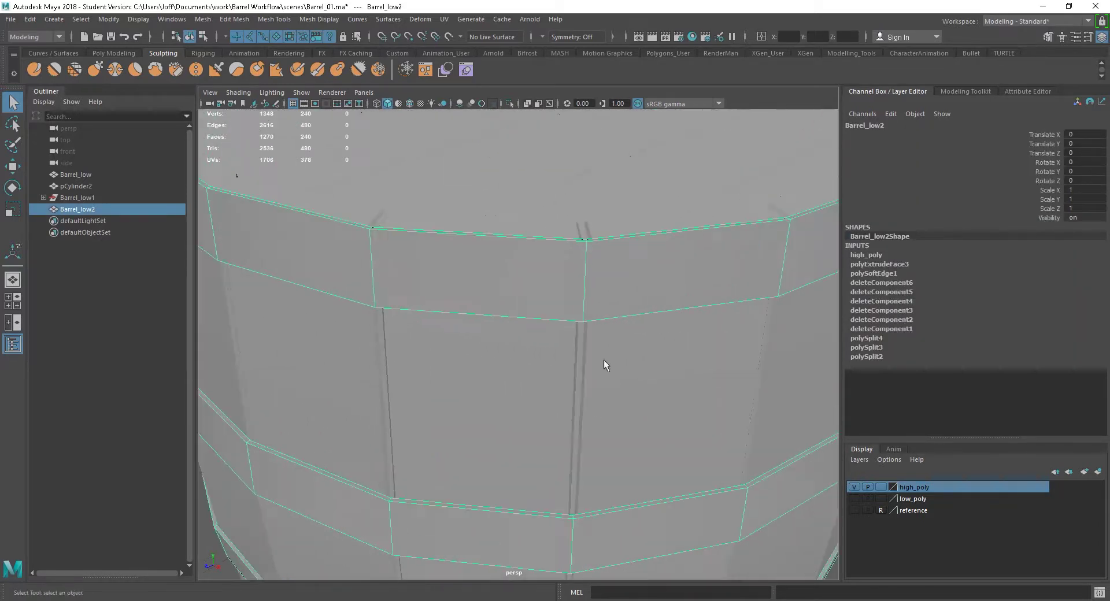
left_click_drag(604, 360, 554, 328, "alt")
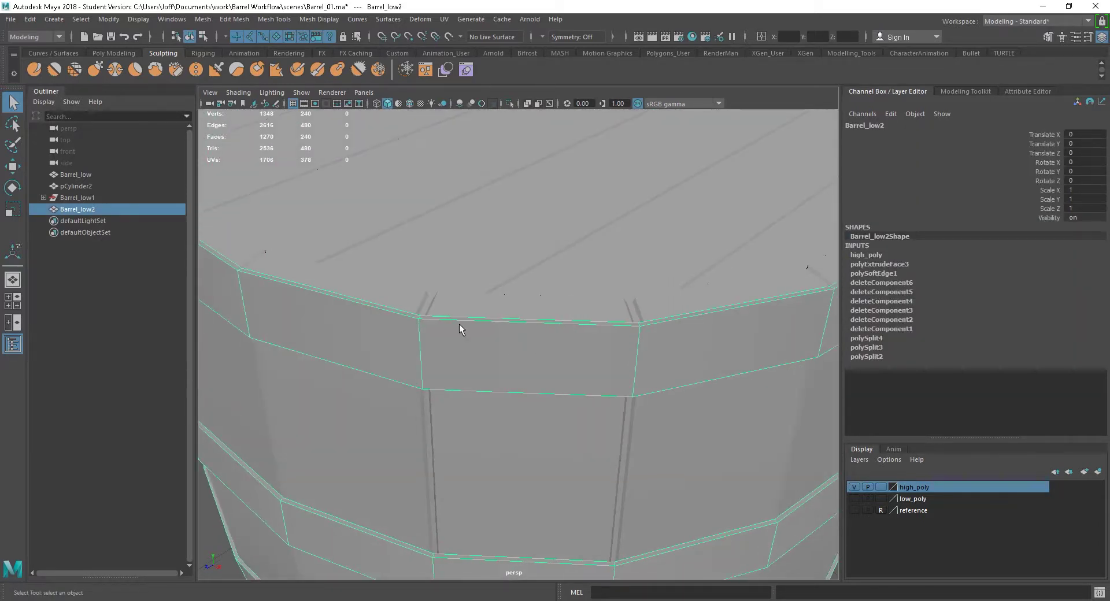
Step: Switch to edge mode and select the upper and lower outer edge loops of the top hoop band
right_click_drag(460, 324, 460, 248)
double_click(498, 323)
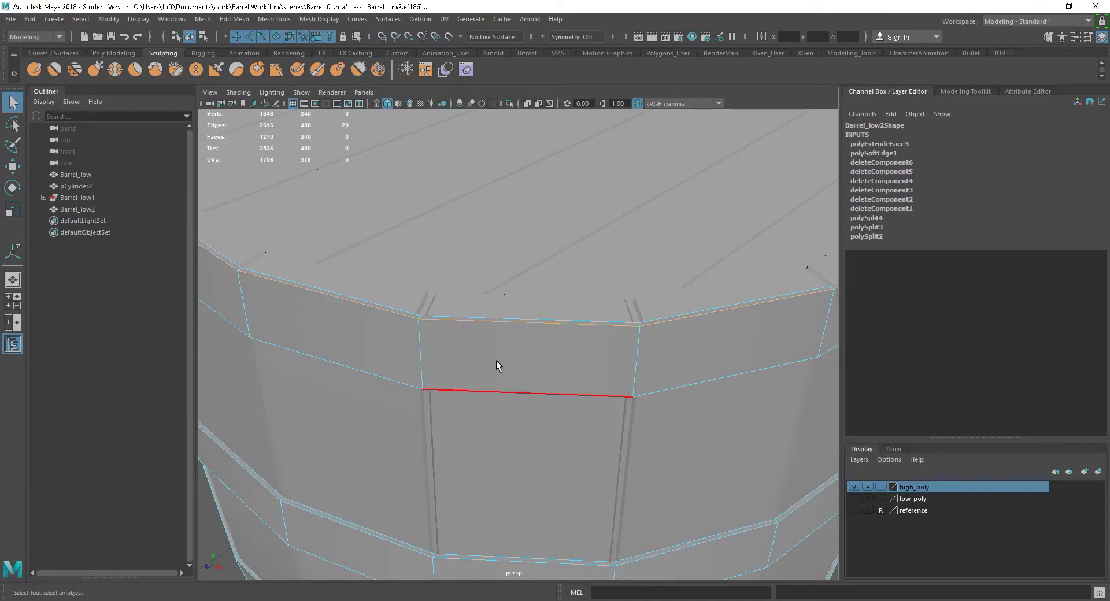
double_click(486, 384, "shift")
Step: Add the upper and lower outer edge loops of the two remaining hoop bands to the selection
left_click_drag(589, 434, 595, 384, "alt")
left_click_drag(545, 333, 551, 393, "alt")
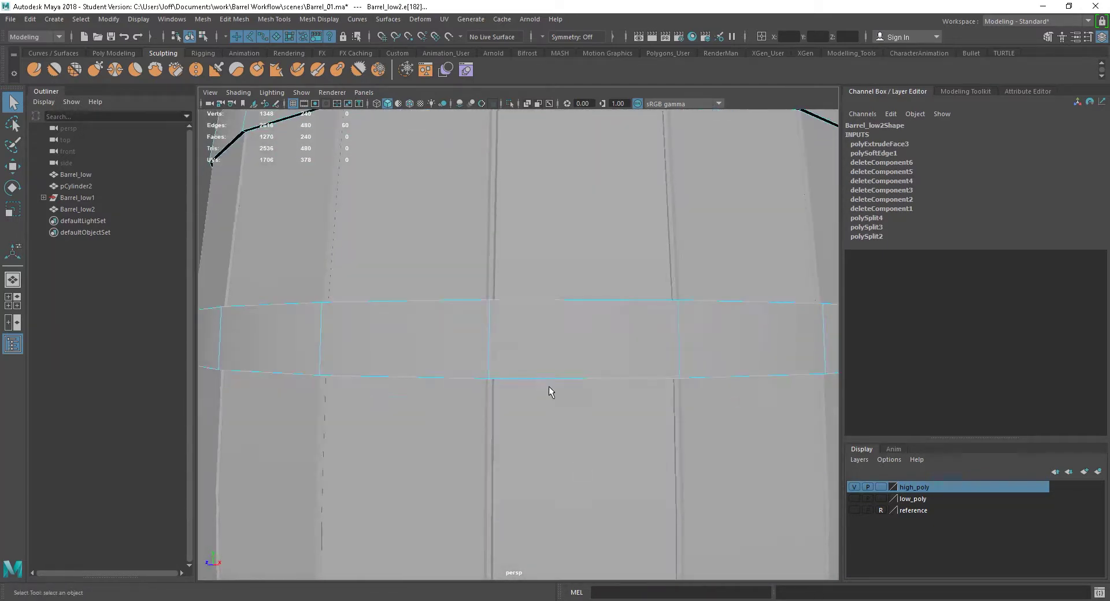
middle_click_drag(538, 366, 539, 378, "alt")
left_click_drag(539, 378, 548, 441, "alt")
middle_click_drag(572, 492, 569, 338, "alt")
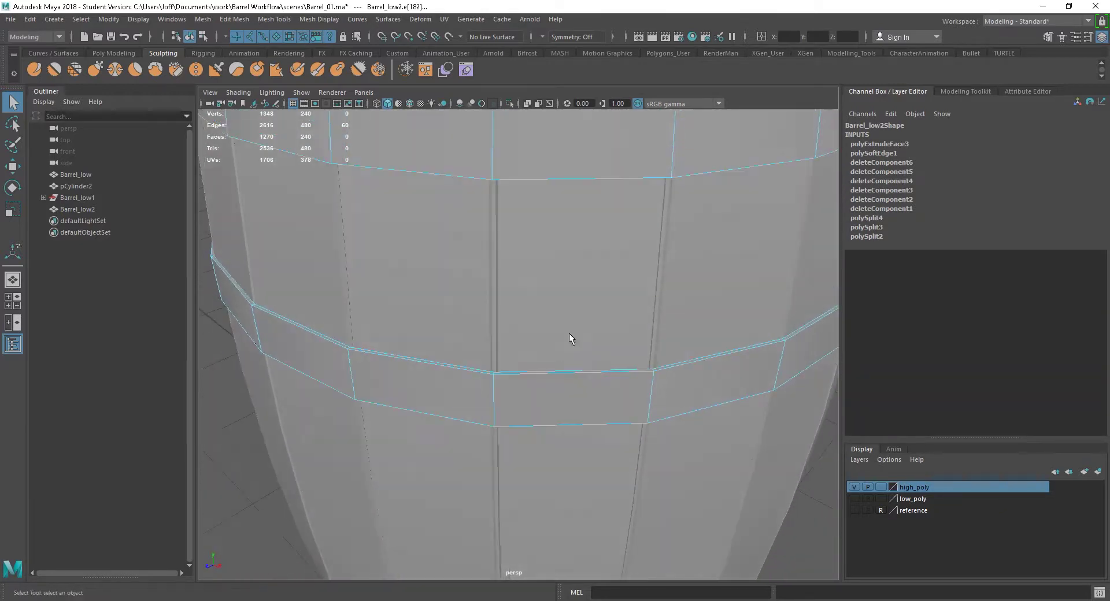
left_click_drag(536, 377, 548, 214, "alt")
right_click_drag(601, 359, 555, 379, "alt")
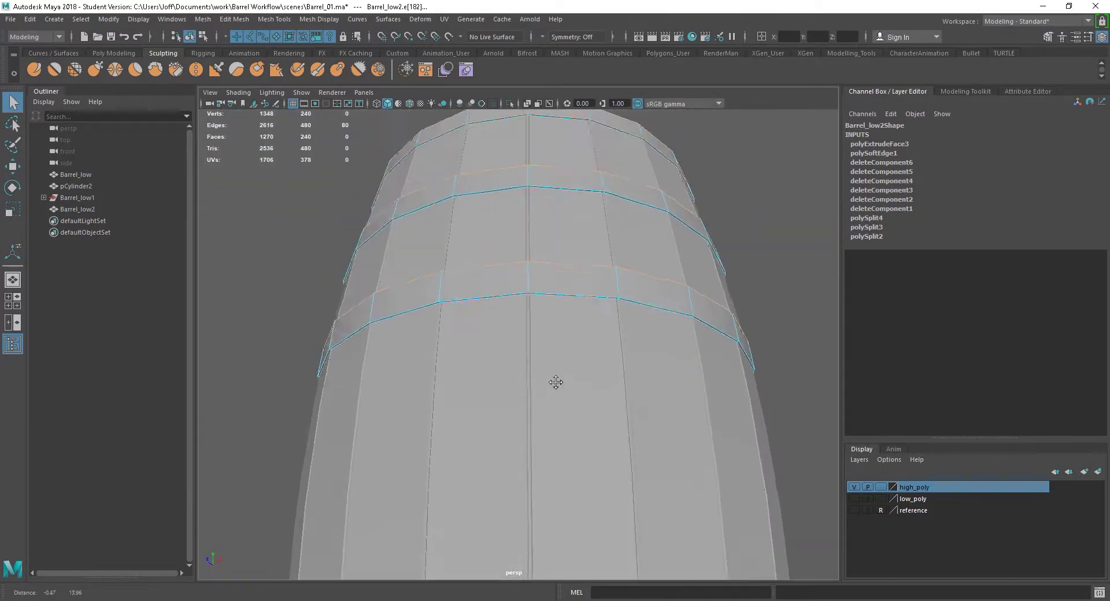
middle_click_drag(556, 382, 556, 450, "alt")
right_click_drag(527, 321, 651, 348, "alt")
double_click(574, 225, "shift")
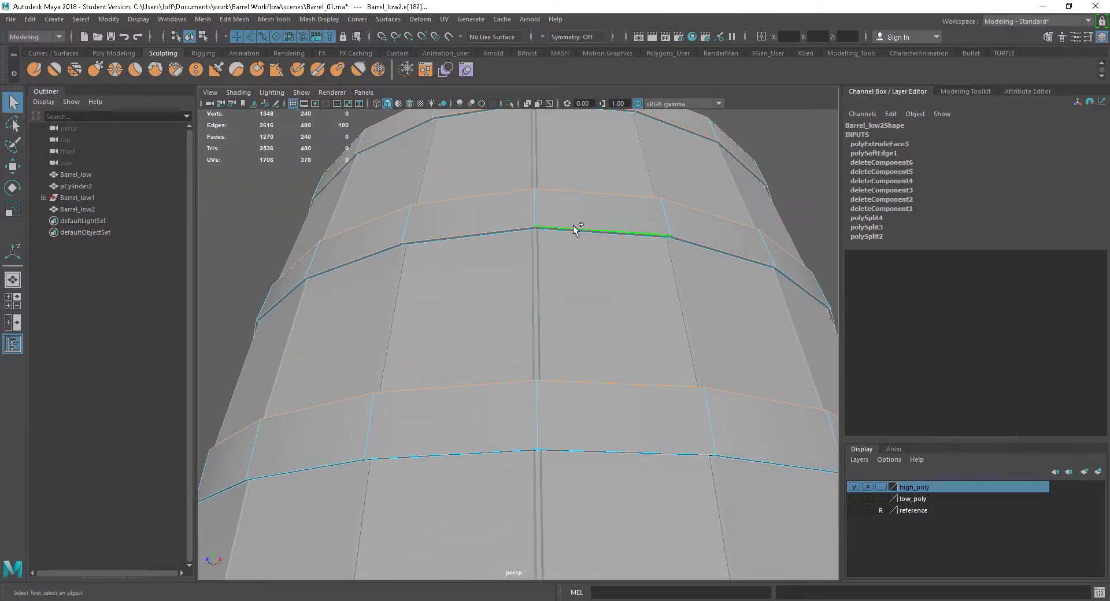
left_click_drag(588, 372, 558, 379, "alt")
right_click_drag(557, 379, 506, 392, "alt")
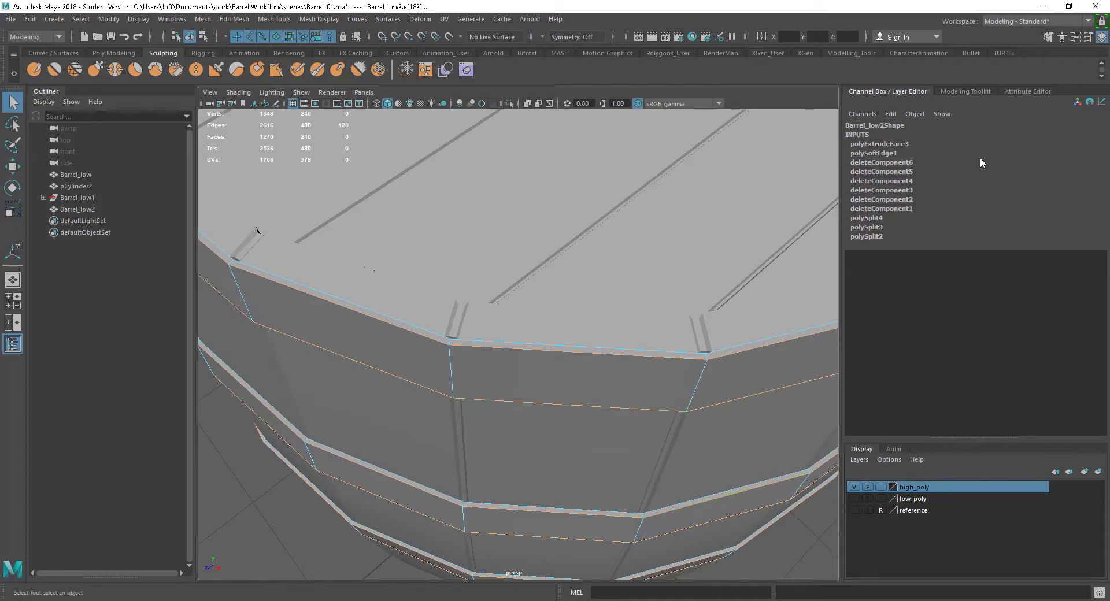
Step: Bevel the selected hoop edges with a fraction of 0.2 and return to object mode
left_click(966, 92)
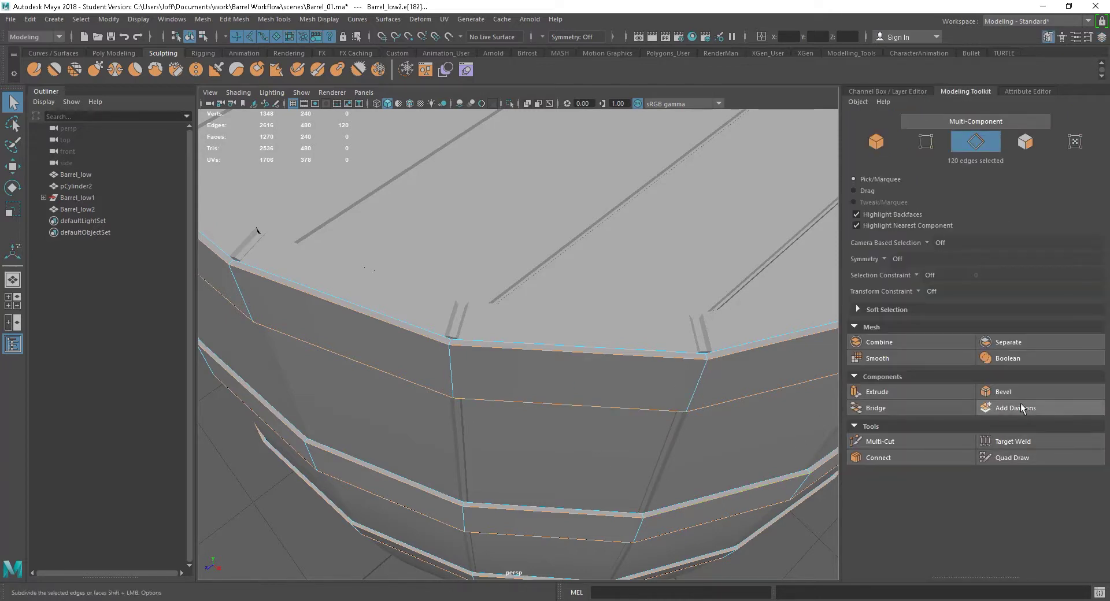
left_click(1007, 392)
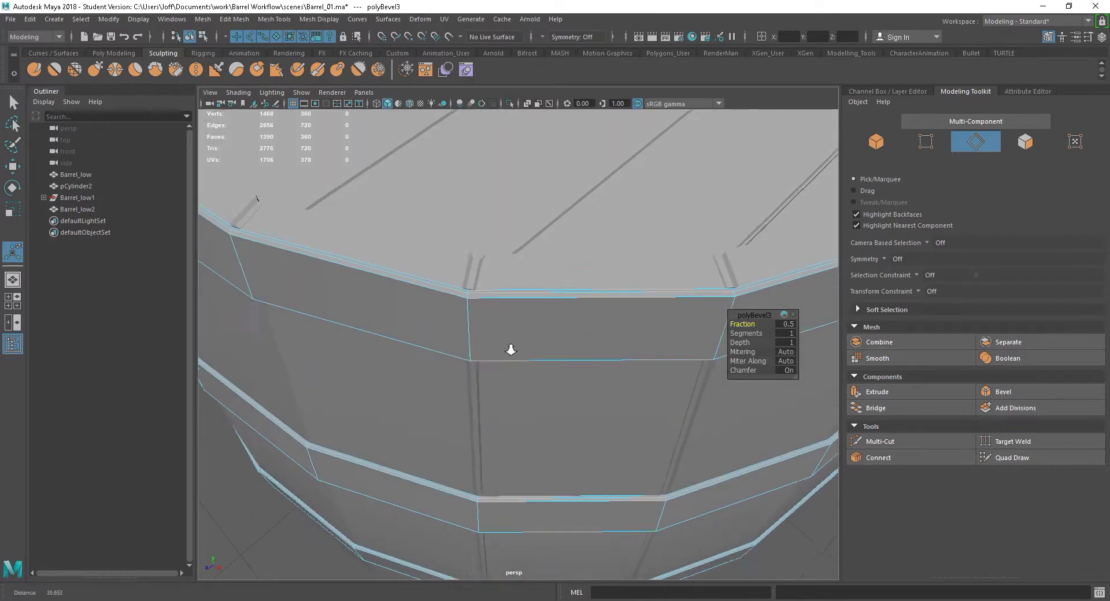
right_click_drag(509, 352, 568, 363, "alt")
mouse_move(568, 363)
left_mouse_down("alt")
mouse_move(599, 355)
mouse_move(583, 355)
left_mouse_up("alt")
middle_click_drag(744, 326, 744, 325)
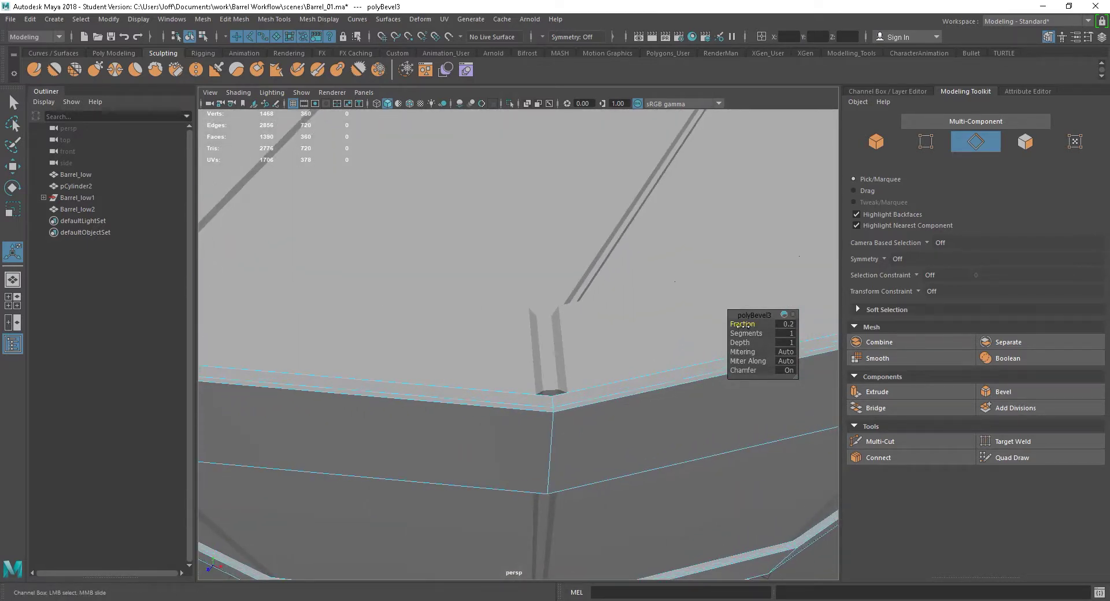
left_click_drag(683, 333, 636, 332, "alt")
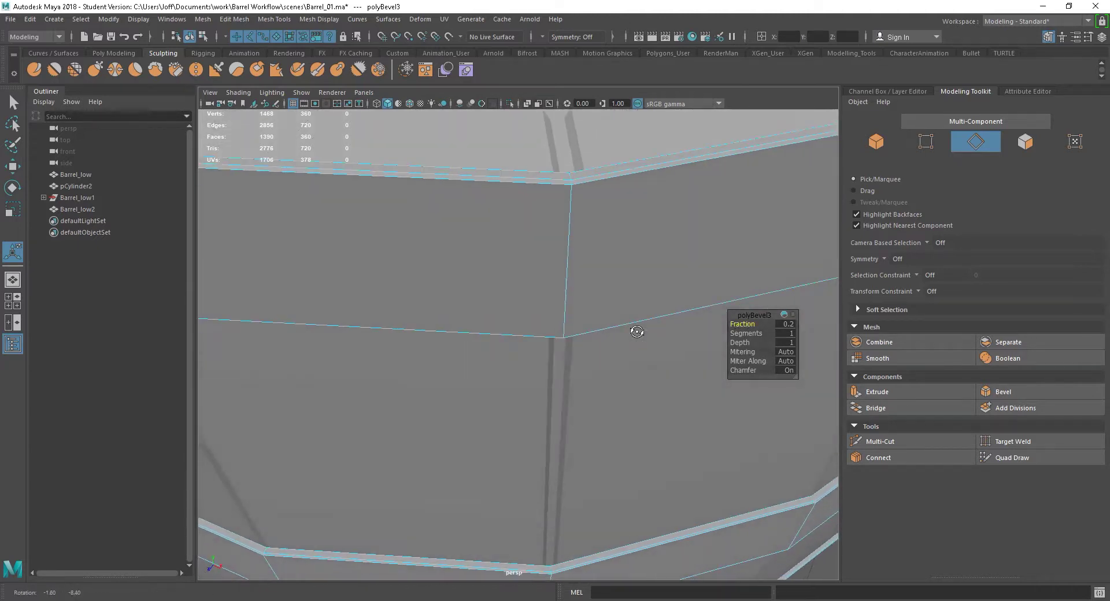
scroll(618, 304, "down", 8)
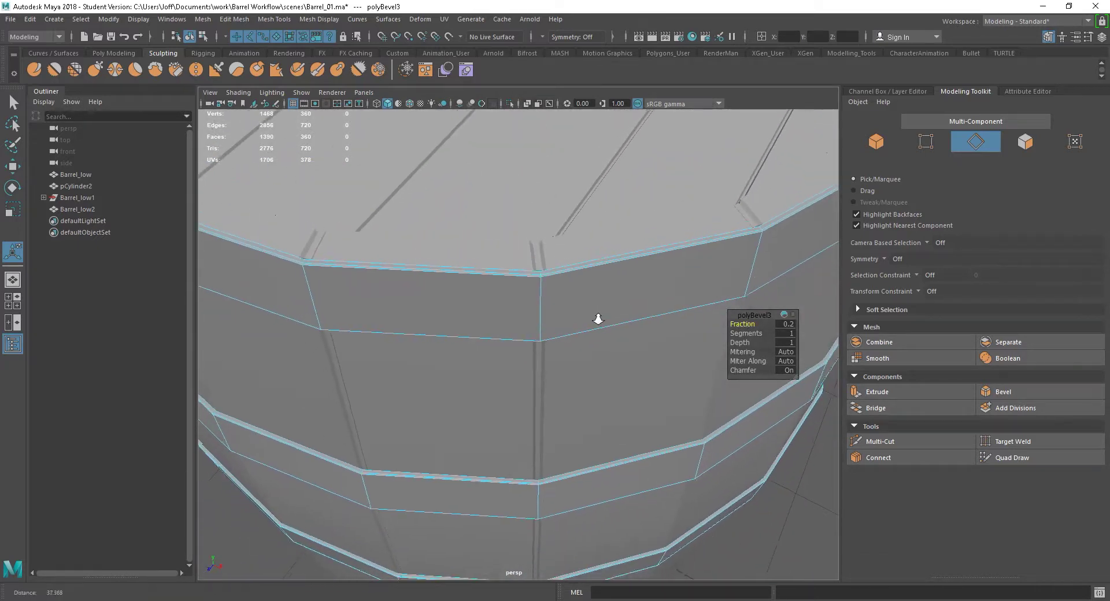
right_click_drag(567, 290, 649, 264)
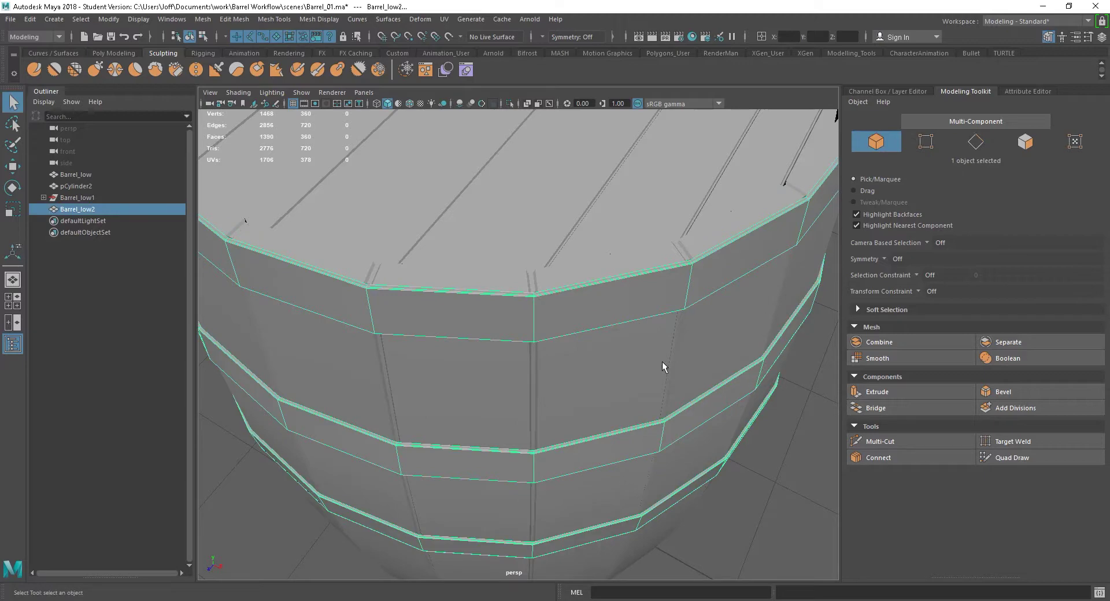
scroll(674, 413, "down", 3)
left_click(706, 448)
left_click_drag(707, 448, 684, 394, "alt")
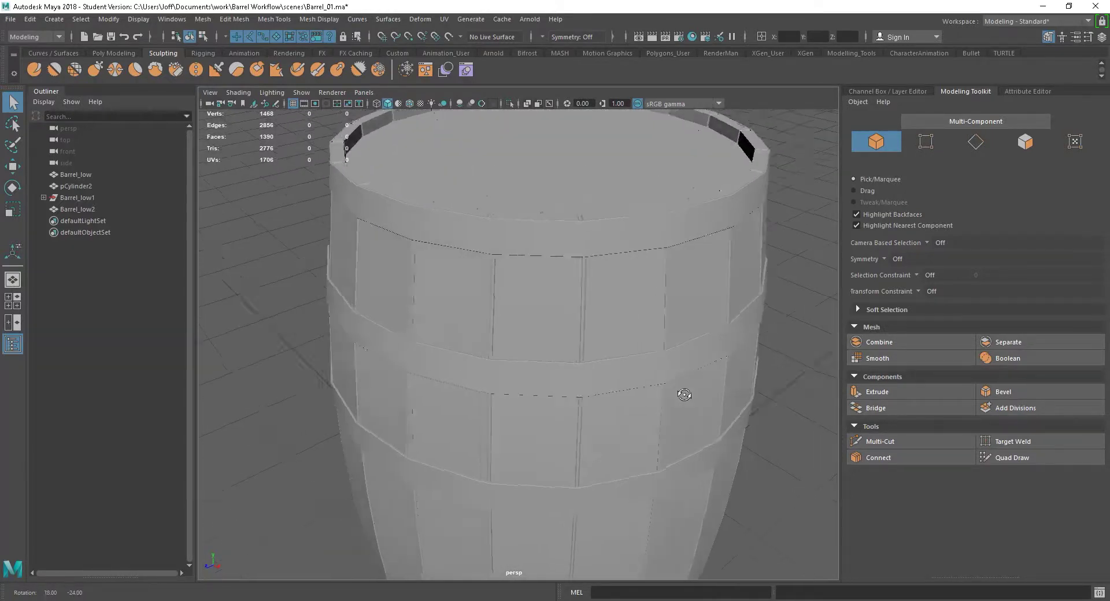
right_click_drag(684, 394, 571, 417, "alt")
Step: Select the Barrel_low2 hoop bands and duplicate them in place
key("w")
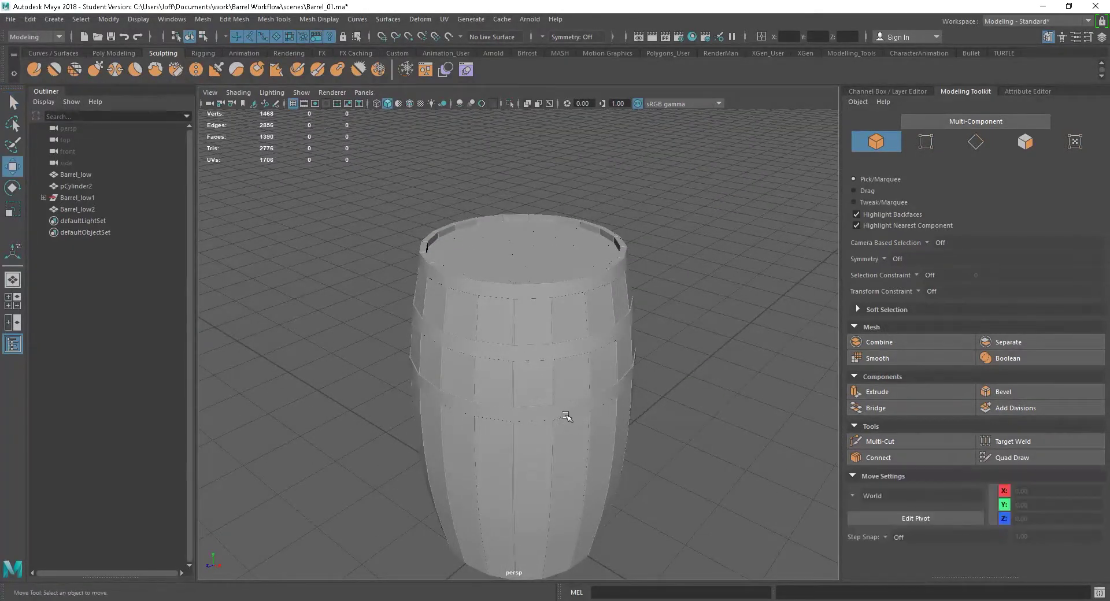
left_click(567, 417)
left_click_drag(646, 419, 669, 355, "alt")
left_click(665, 354)
left_click(548, 322)
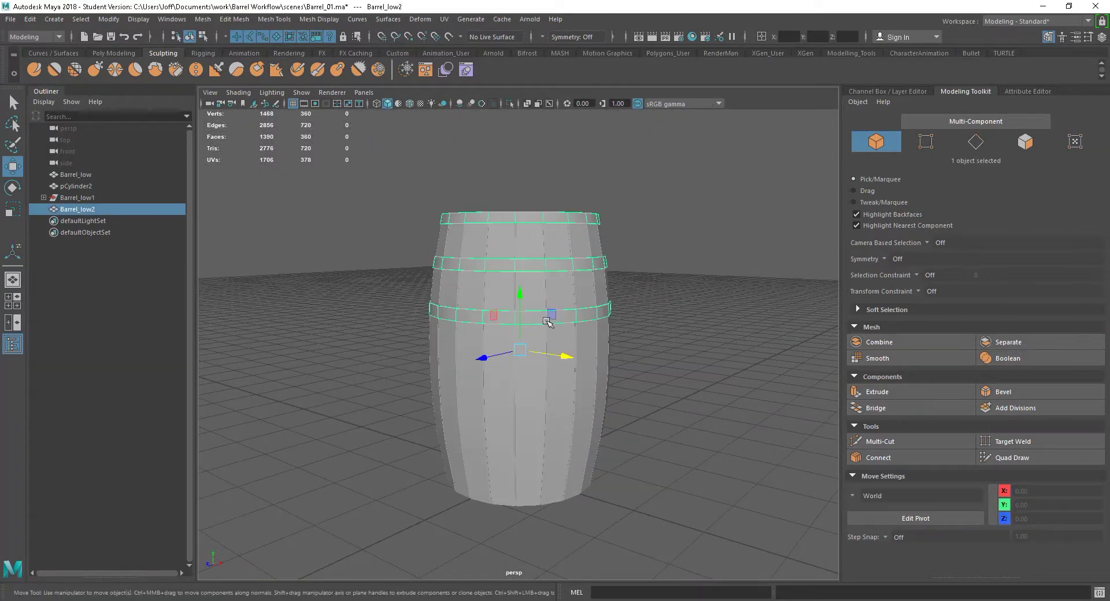
key("ctrl+d")
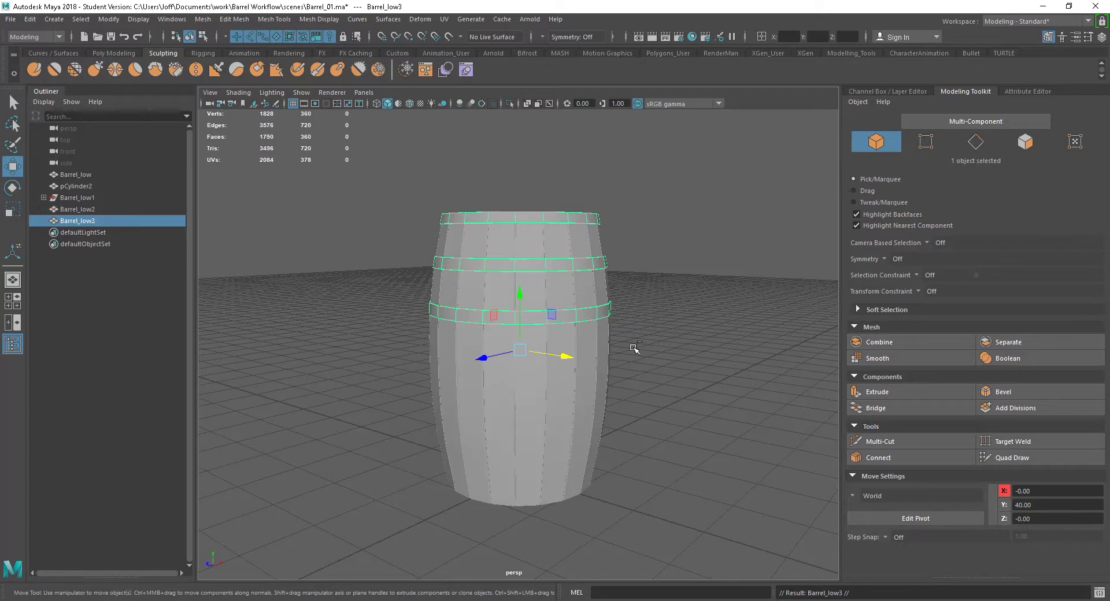
Step: Mirror the duplicated hoops onto the barrel's lower half by setting Scale Y to -1
left_click(903, 93)
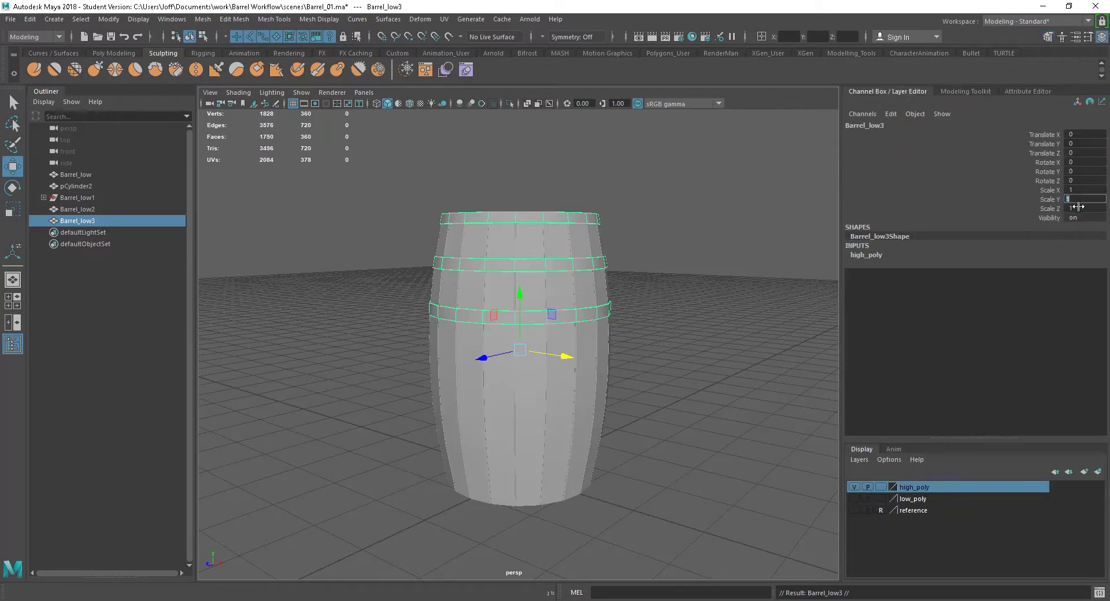
type("-1")
key("Return")
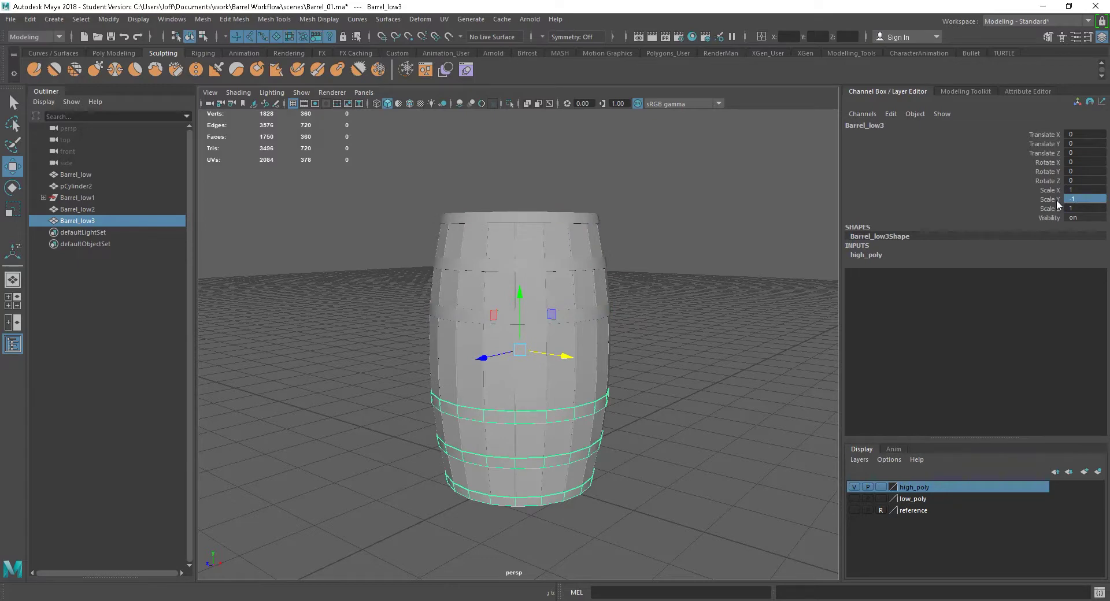
left_click(726, 300)
left_click_drag(696, 380, 722, 384, "alt")
left_click_drag(648, 374, 635, 347, "alt")
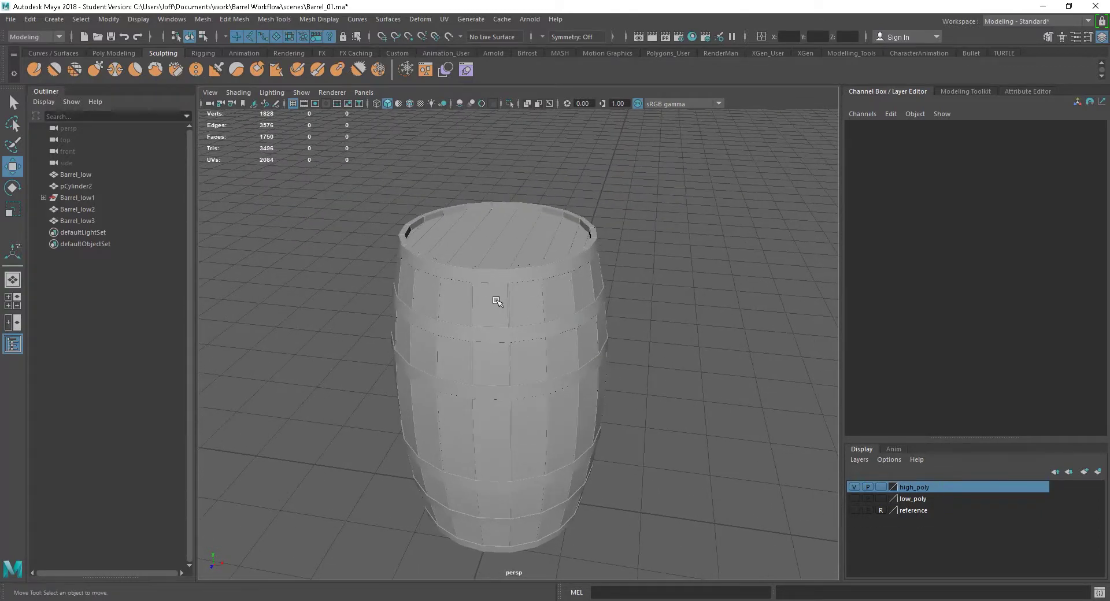
Step: Isolate the barrel's stave shell, hiding the hoops and lids
left_click(504, 306)
key("ctrl+1")
scroll(610, 351, "up", 8)
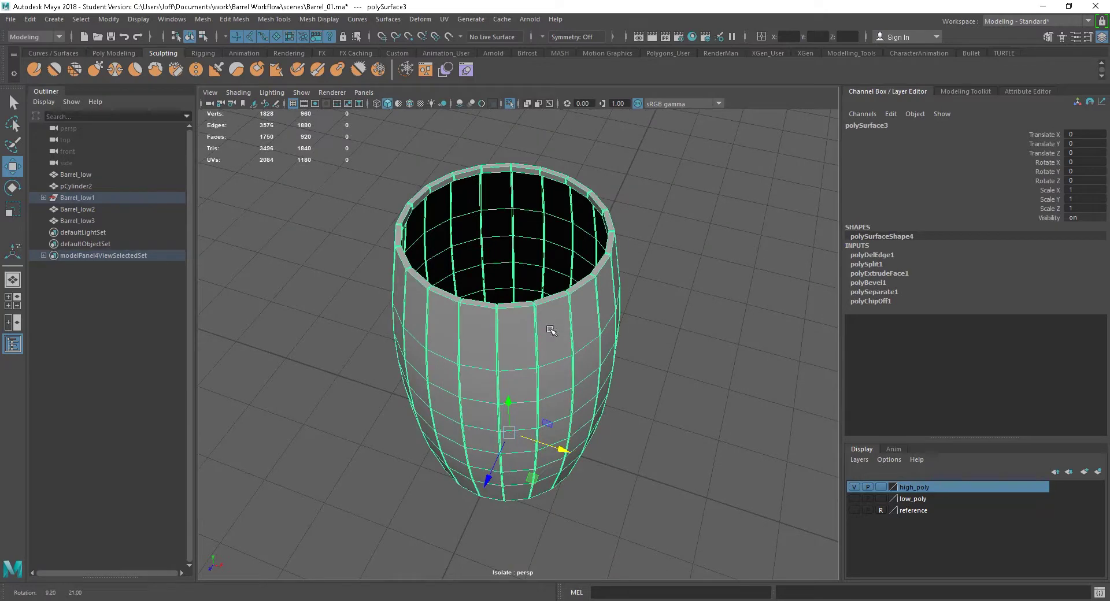
scroll(541, 358, "up", 4)
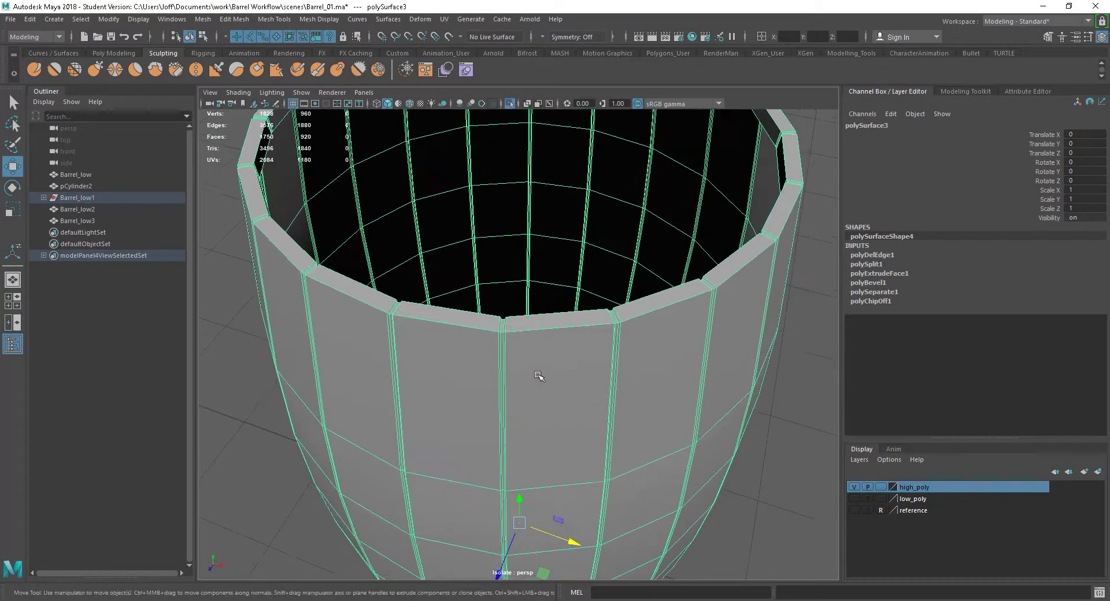
Step: Select the rim edge loops at the top and bottom ends of the stave shell
right_click_drag(529, 327, 521, 257)
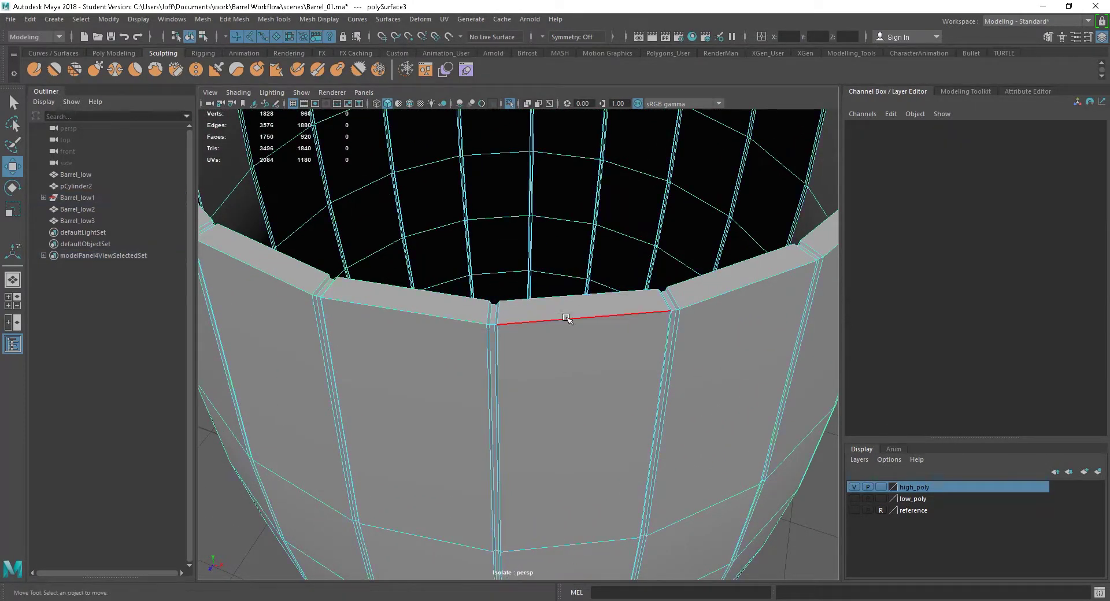
double_click(533, 301)
right_click_drag(645, 501, 545, 424, "alt")
left_click_drag(545, 423, 551, 353, "alt")
right_click_drag(551, 353, 661, 507, "alt")
middle_click_drag(661, 507, 599, 333, "alt")
double_click(559, 314, "shift")
left_click(541, 325, "shift")
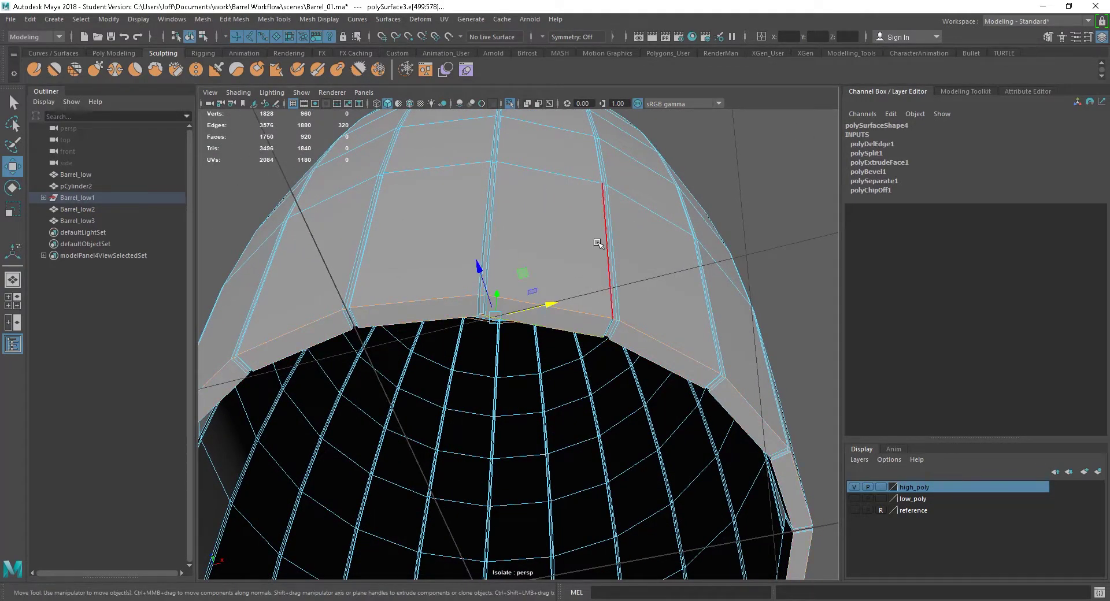
right_click_drag(598, 243, 574, 227, "alt")
left_click_drag(605, 232, 609, 376, "alt")
right_click_drag(493, 370, 563, 411, "alt")
middle_click_drag(596, 390, 595, 322, "alt")
right_click_drag(596, 321, 602, 340, "alt")
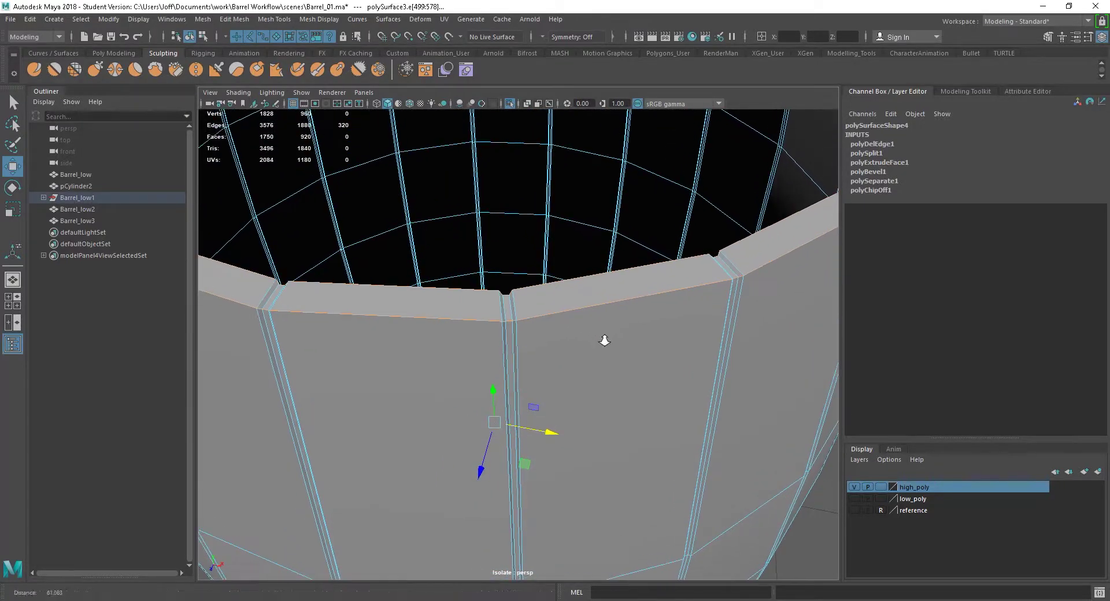
Step: Bevel the selected rim edges with a fraction of 0.1 and return to object mode
left_click(981, 91)
left_click(1013, 392)
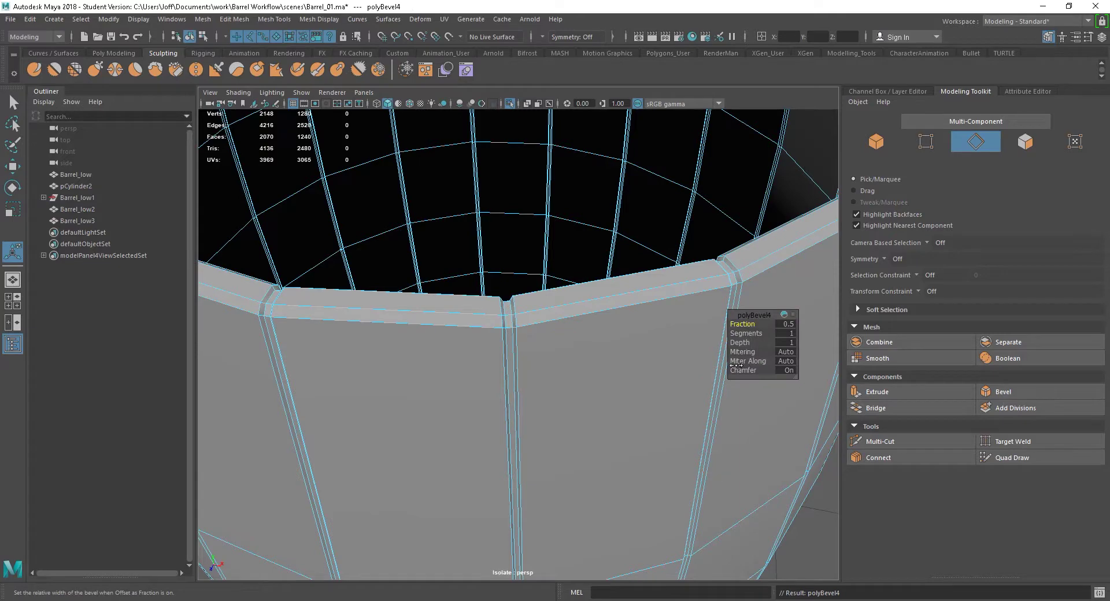
mouse_move(752, 325)
left_mouse_down()
mouse_move(741, 325)
mouse_move(752, 324)
left_mouse_up()
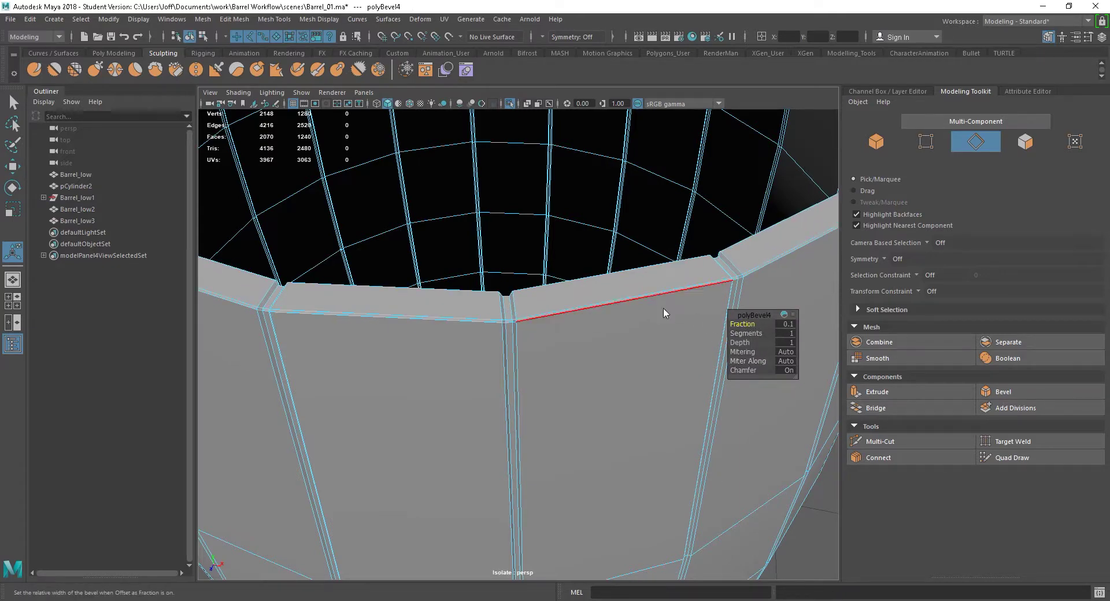
right_click_drag(664, 280, 717, 262)
right_click_drag(662, 442, 593, 363, "alt")
left_click(684, 434)
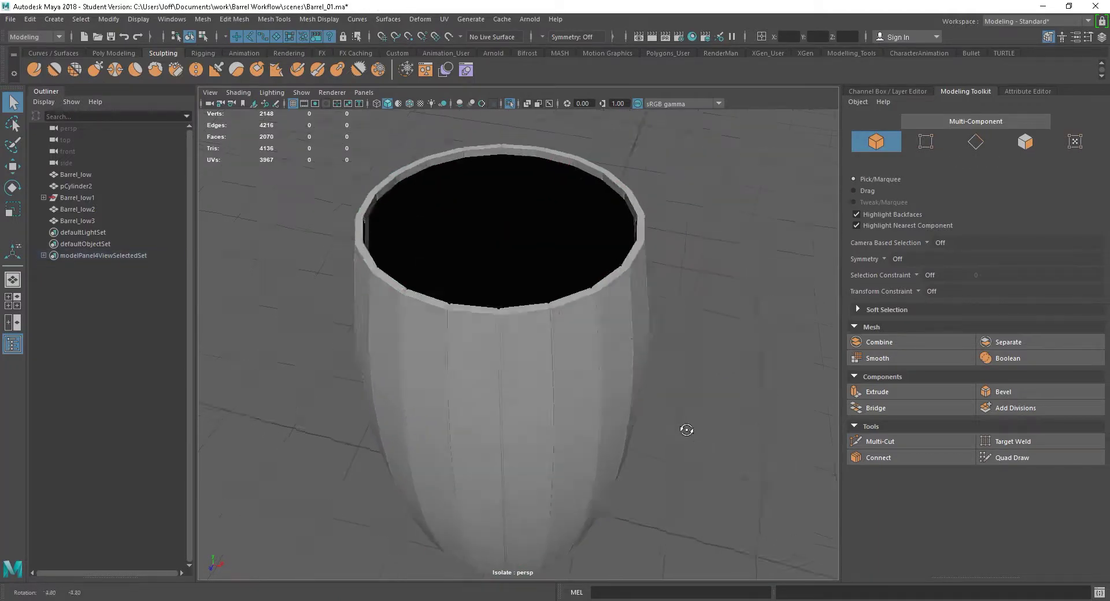
scroll(682, 422, "up", 3)
scroll(546, 384, "down", 4)
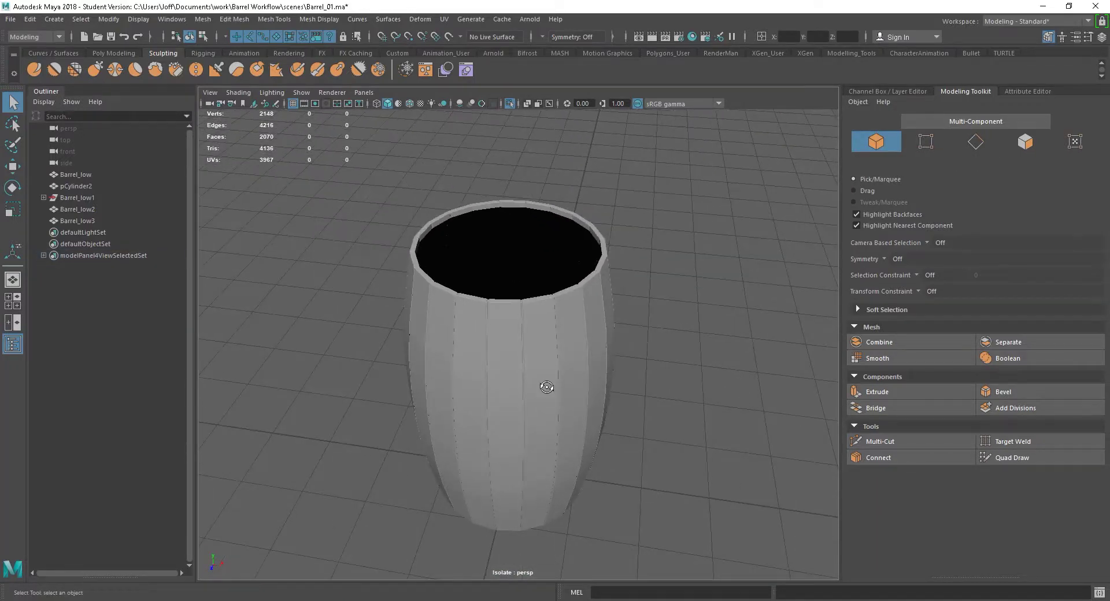
Step: Exit isolation to show the complete high-poly barrel with its lids and hoops
left_click(866, 91)
key("ctrl+1")
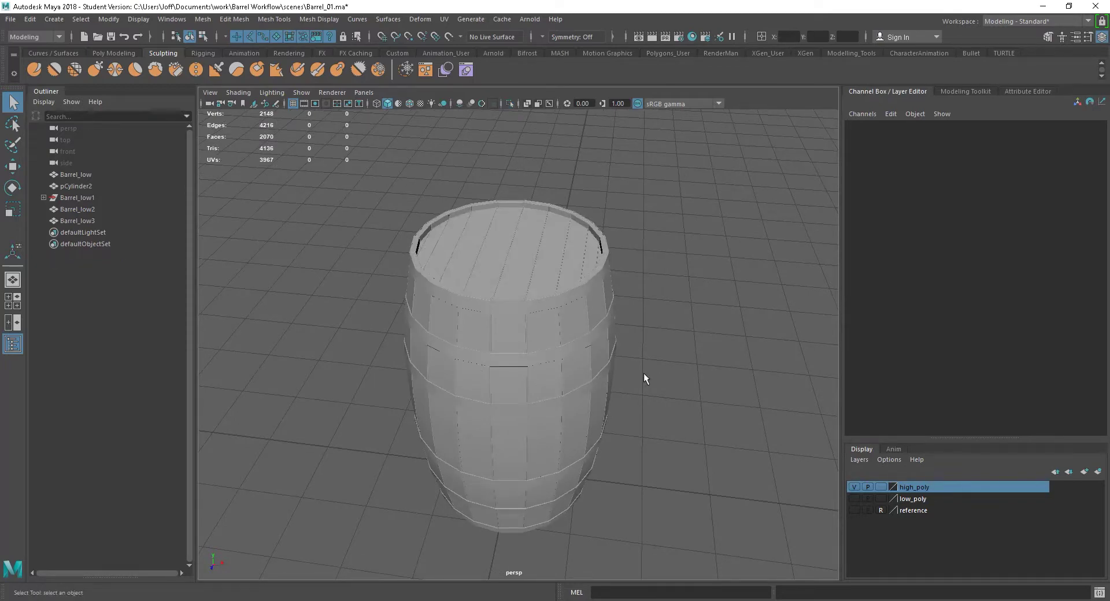
left_click_drag(687, 435, 654, 416, "alt")
left_click_drag(596, 329, 588, 338, "alt")
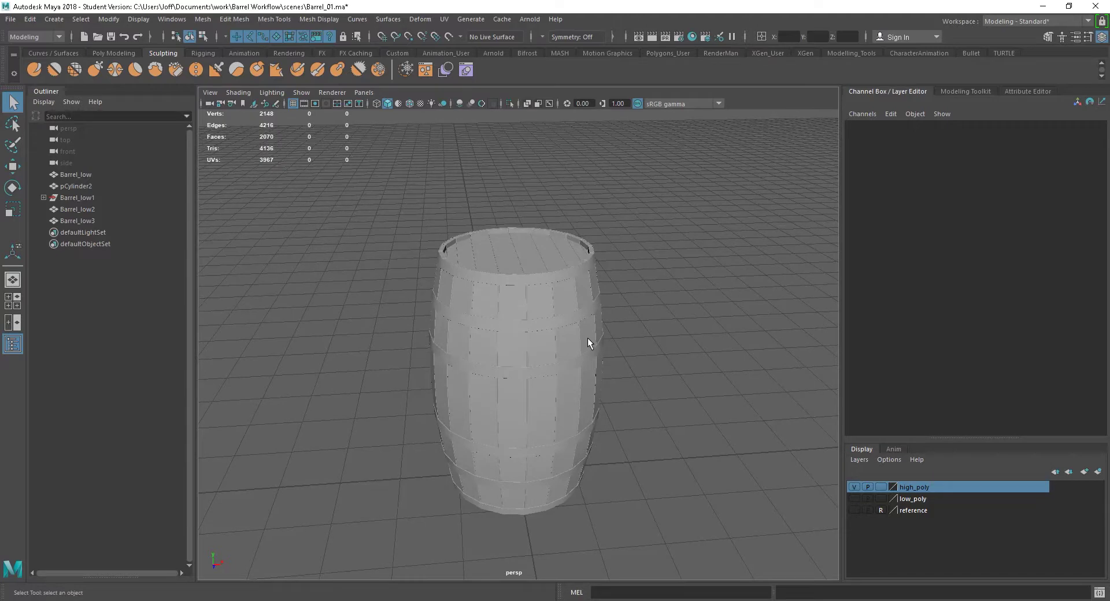
left_click_drag(582, 376, 595, 381, "alt")
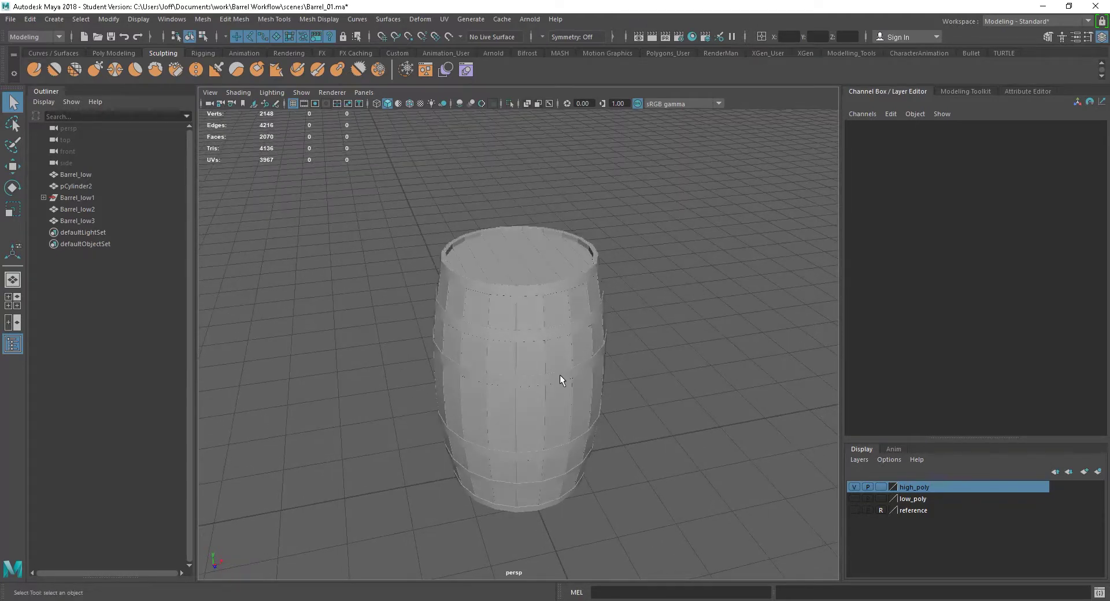
Step: Select all parts of the high-poly barrel, check their polygon counts and clear the selection
left_click(543, 336)
left_click(387, 184)
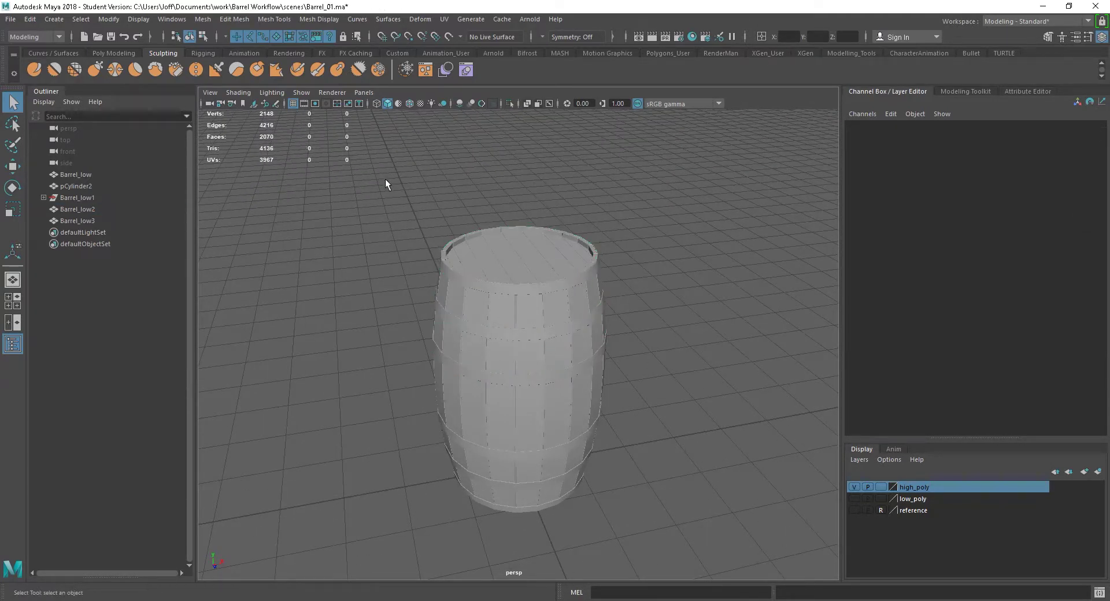
left_click_drag(386, 183, 675, 537)
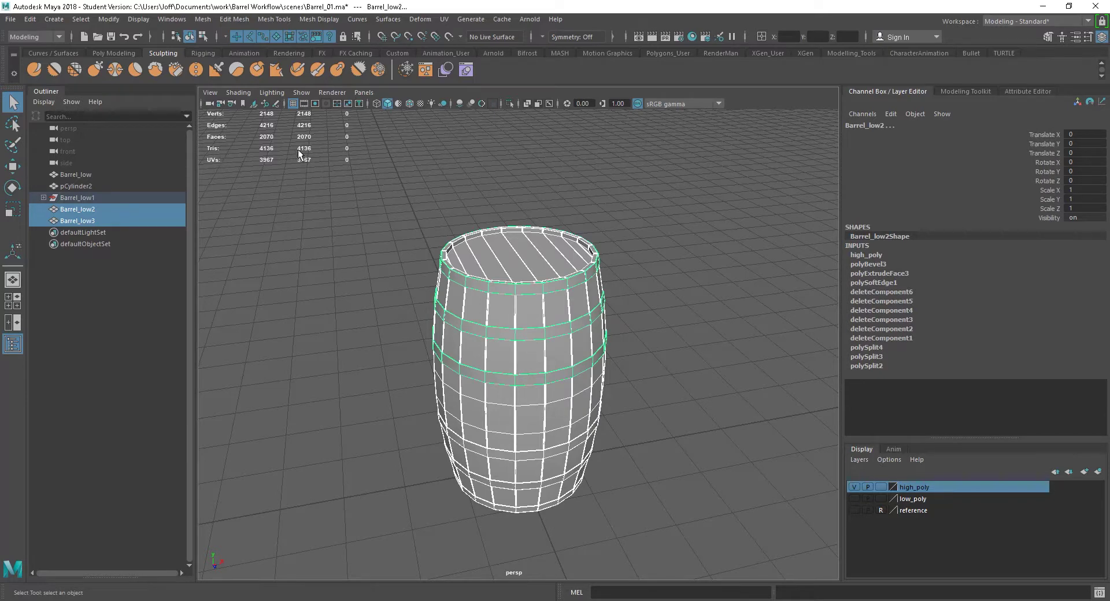
left_click(658, 348)
left_click_drag(659, 373, 533, 378, "alt")
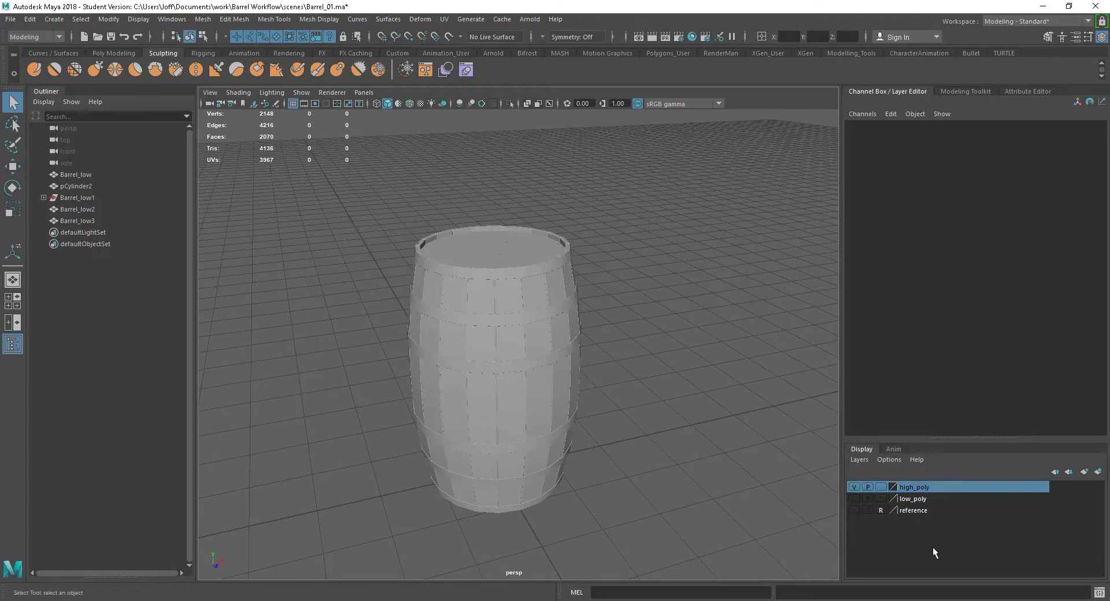
Step: Show only the low_poly layer, check Barrel_low's polygon count, and switch back to the high_poly layer
left_click(854, 499)
left_click(854, 487)
left_click(460, 381)
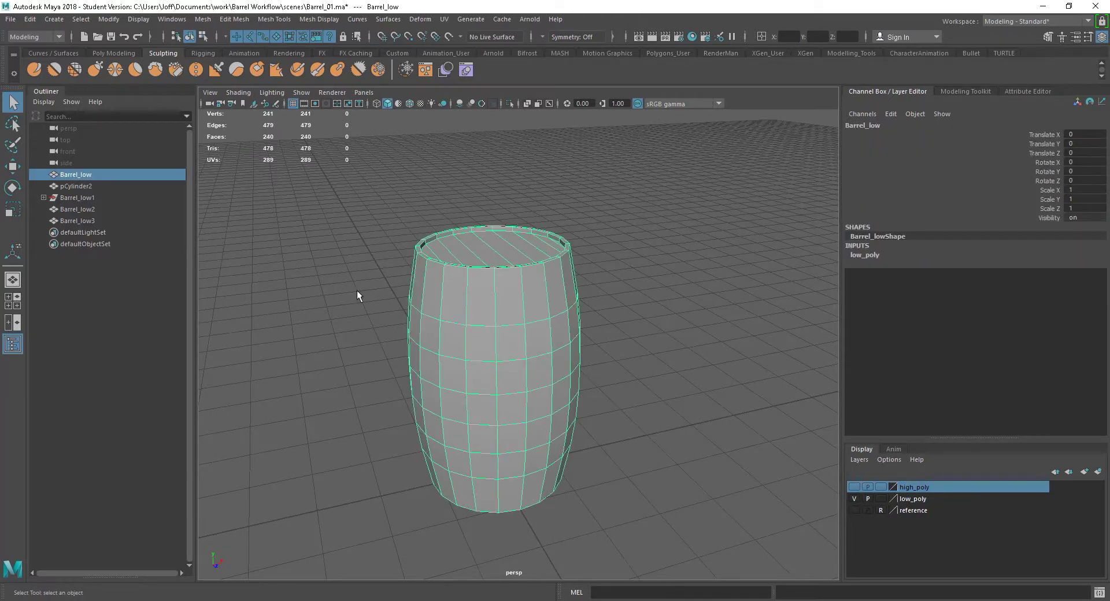
left_click(854, 496)
left_click(854, 488)
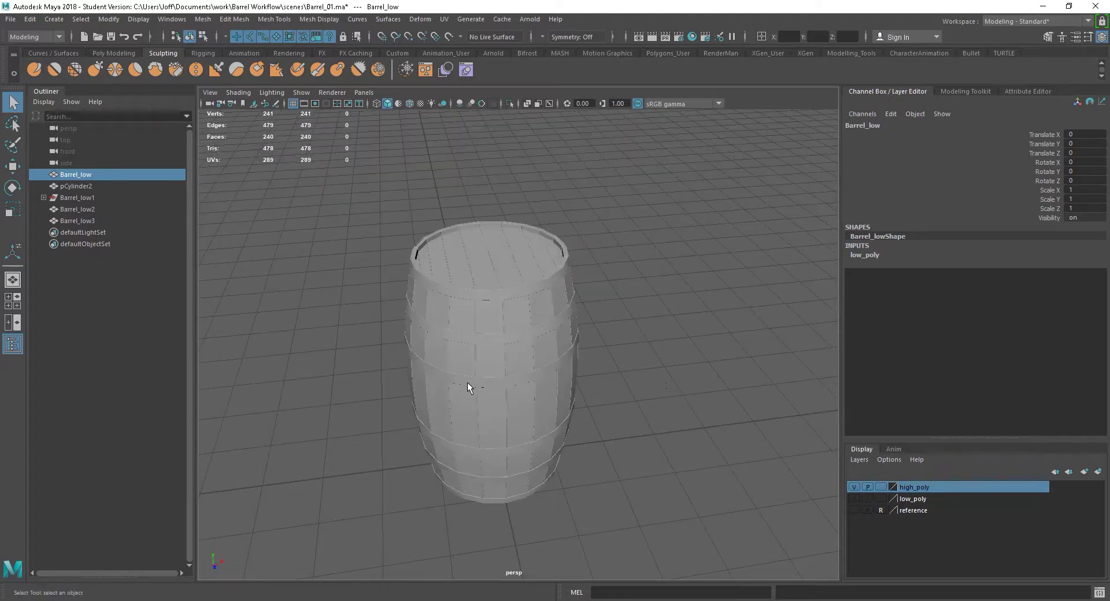
Step: Deselect everything and examine the finished high-poly barrel from several angles
left_click(467, 383)
left_click_drag(524, 318, 639, 397, "alt")
left_click(388, 248)
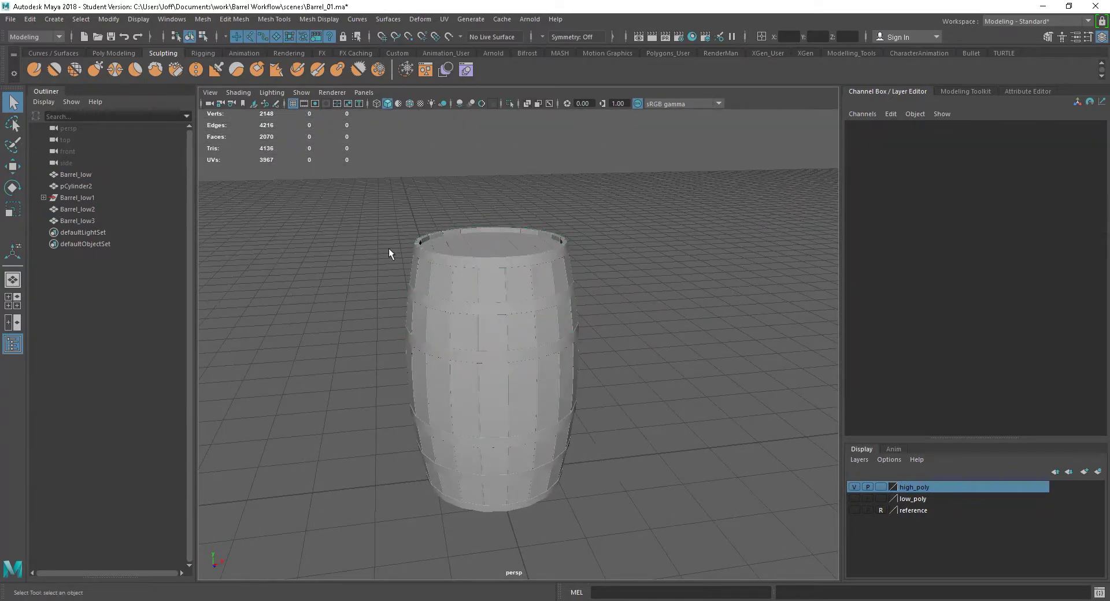
left_click_drag(346, 313, 605, 362, "alt")
right_click_drag(605, 363, 648, 401, "alt")
left_click_drag(648, 400, 626, 393, "alt")
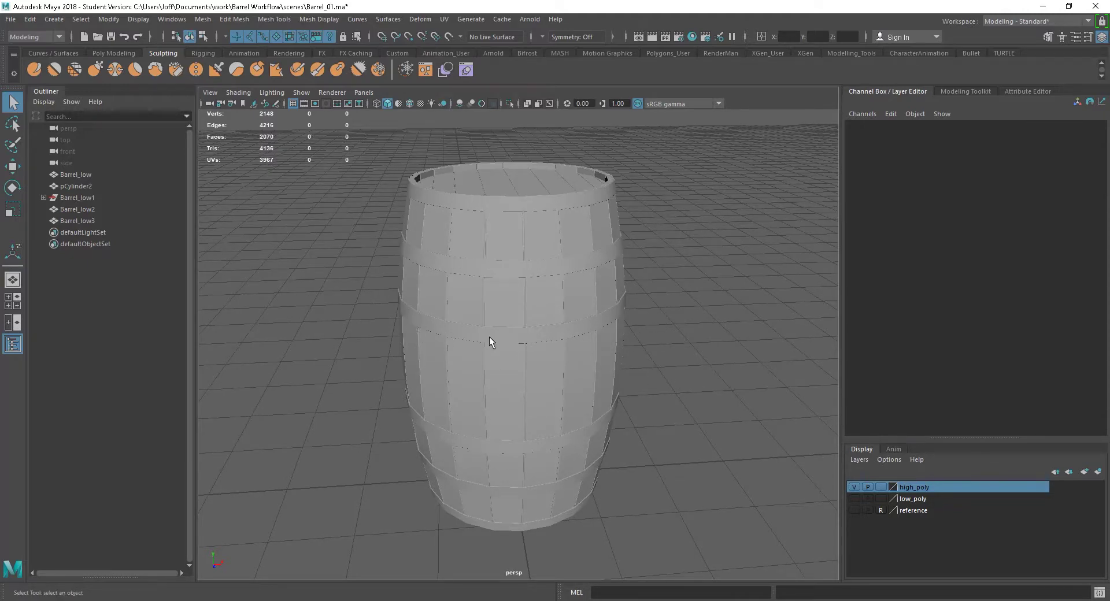
left_click_drag(567, 244, 497, 255, "alt")
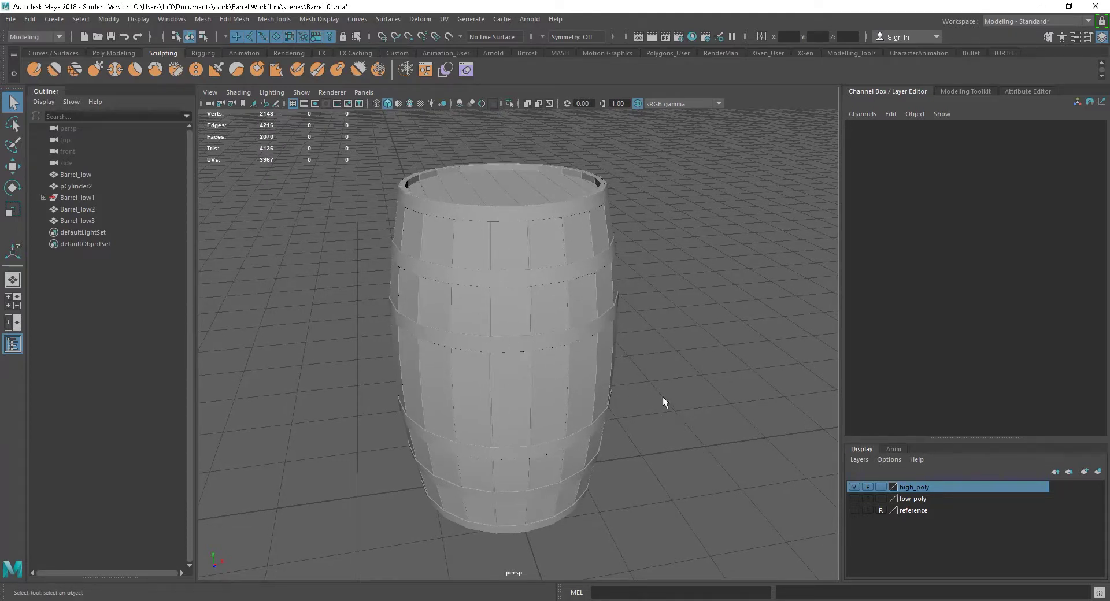